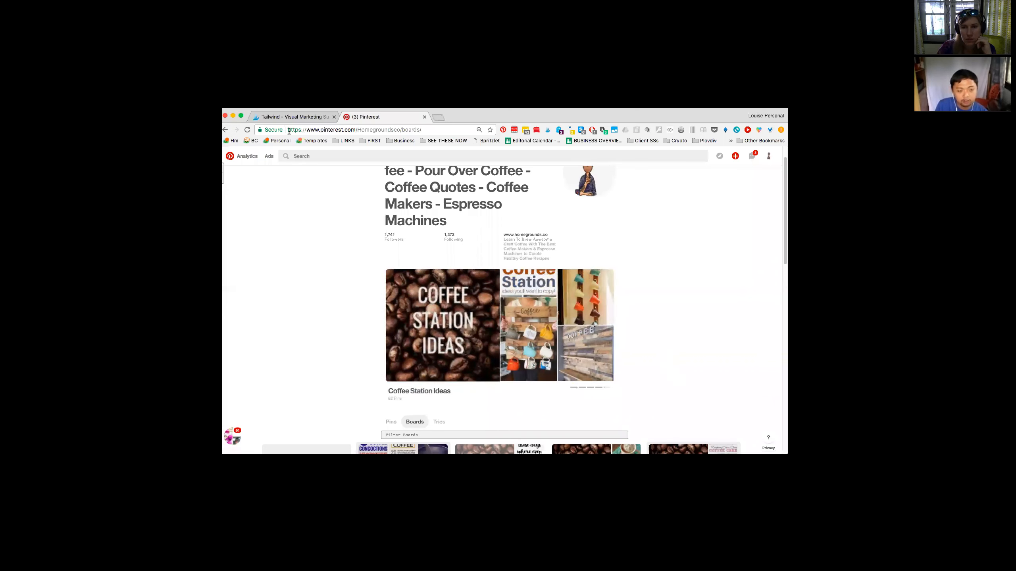
# Step: Switch to Tailwind and view the board insights and the domain's referral traffic report
pyautogui.scroll(1, 331, 213)
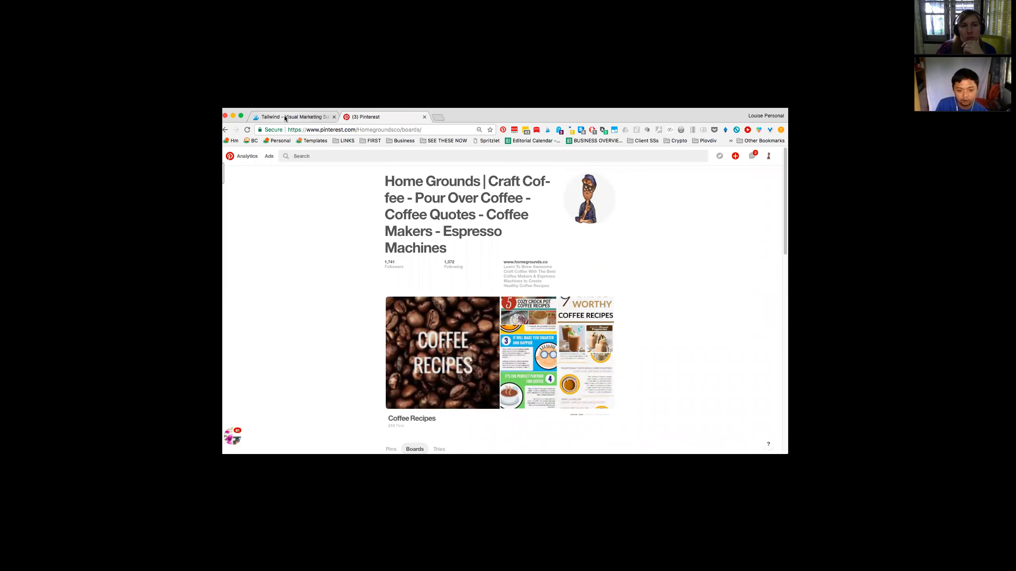
pyautogui.click(285, 116)
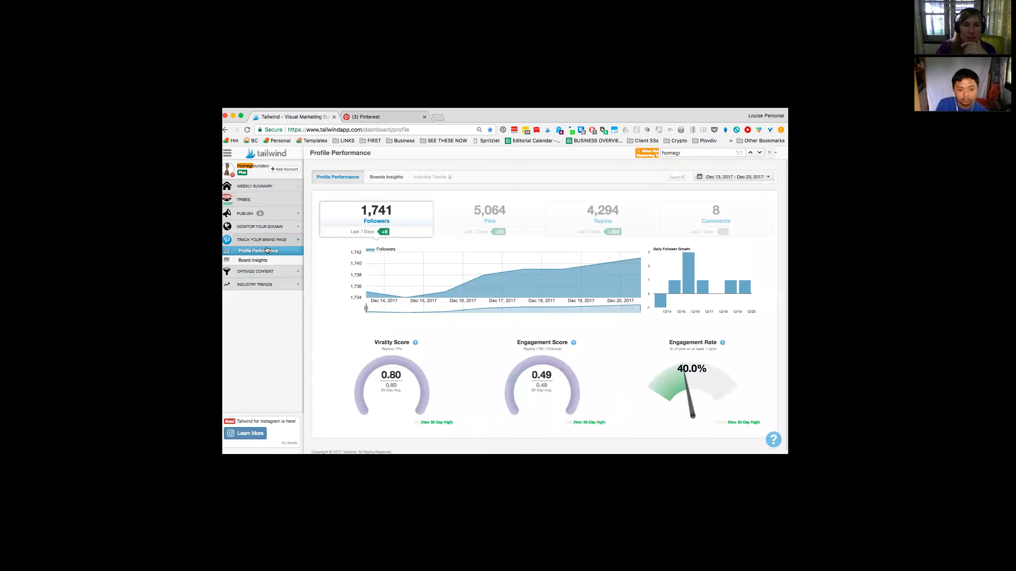
pyautogui.click(263, 260)
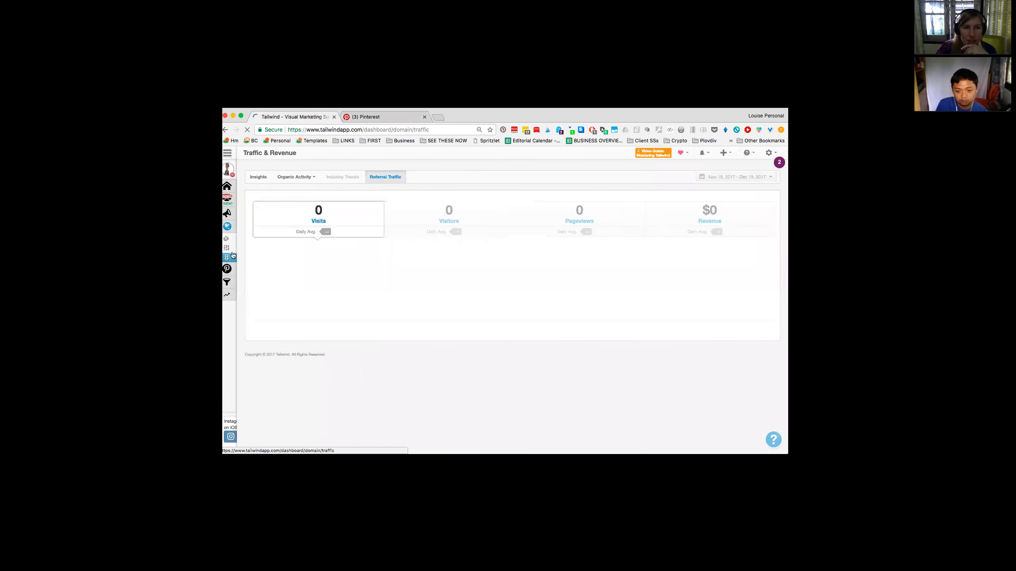
pyautogui.moveTo(234, 259)
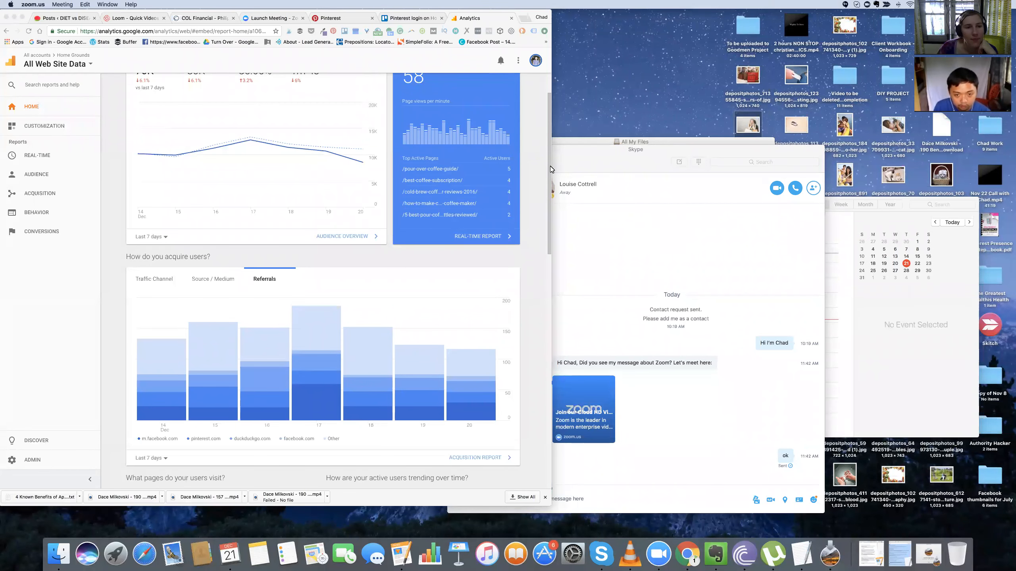
# Step: Widen the Google Analytics browser window to show the full home dashboard
pyautogui.click(540, 177)
pyautogui.moveTo(552, 256); pyautogui.dragTo(807, 256)
pyautogui.scroll(2, 532, 400)
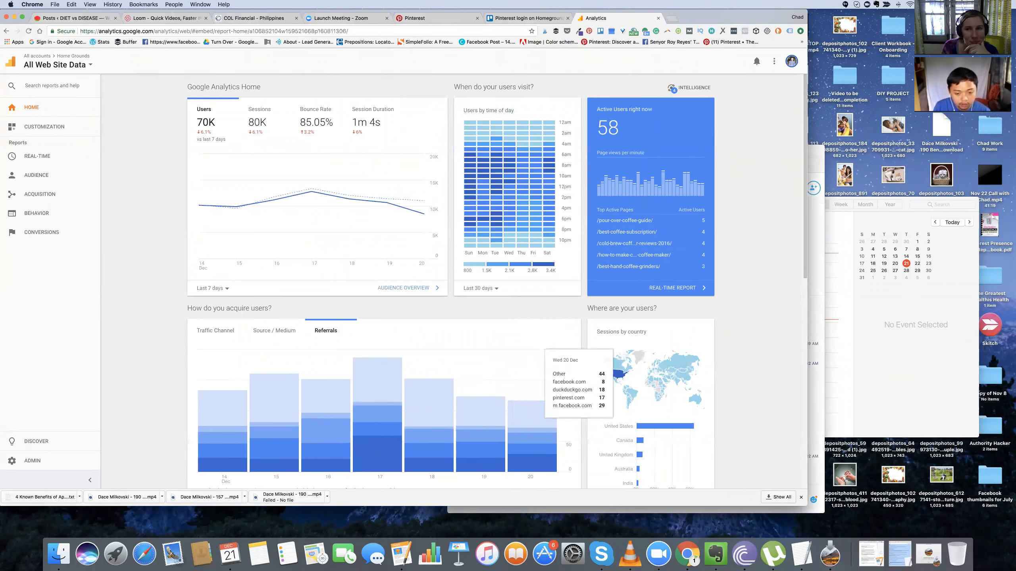
# Step: Examine the daily referrals chart on the home dashboard and check its available date ranges
pyautogui.scroll(-3, 498, 281)
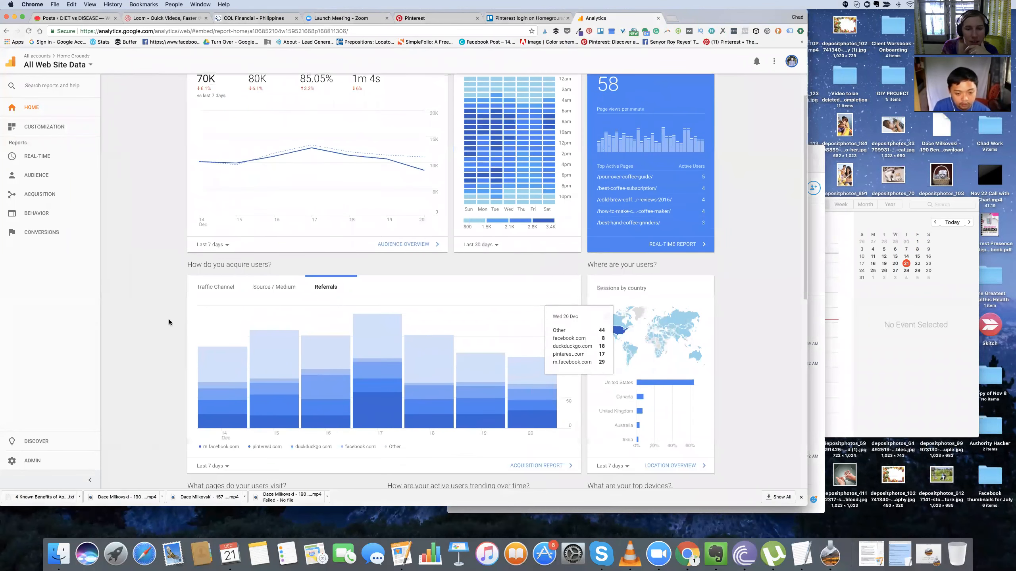
pyautogui.click(212, 465)
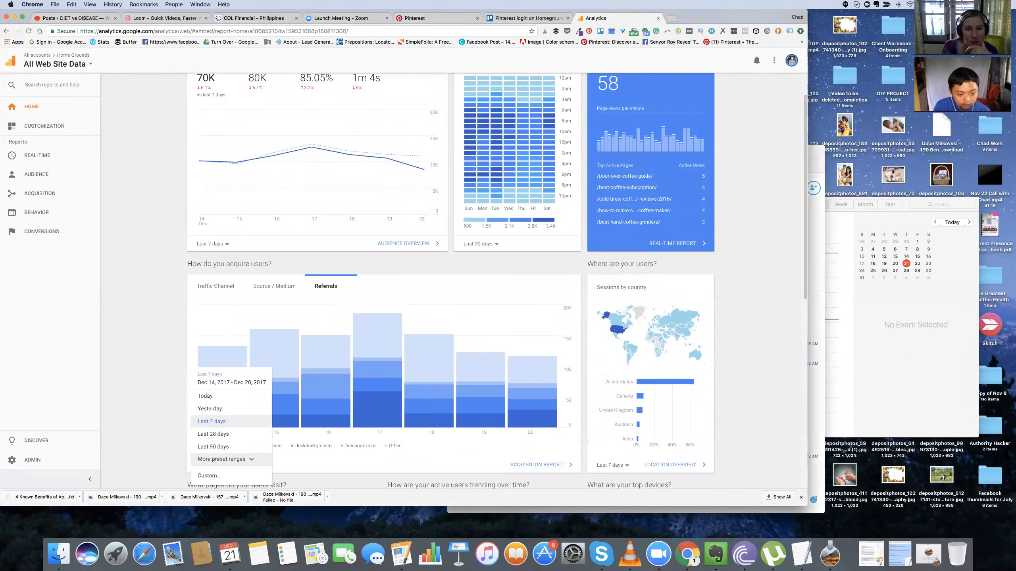
pyautogui.click(507, 374)
pyautogui.scroll(-1, 507, 374)
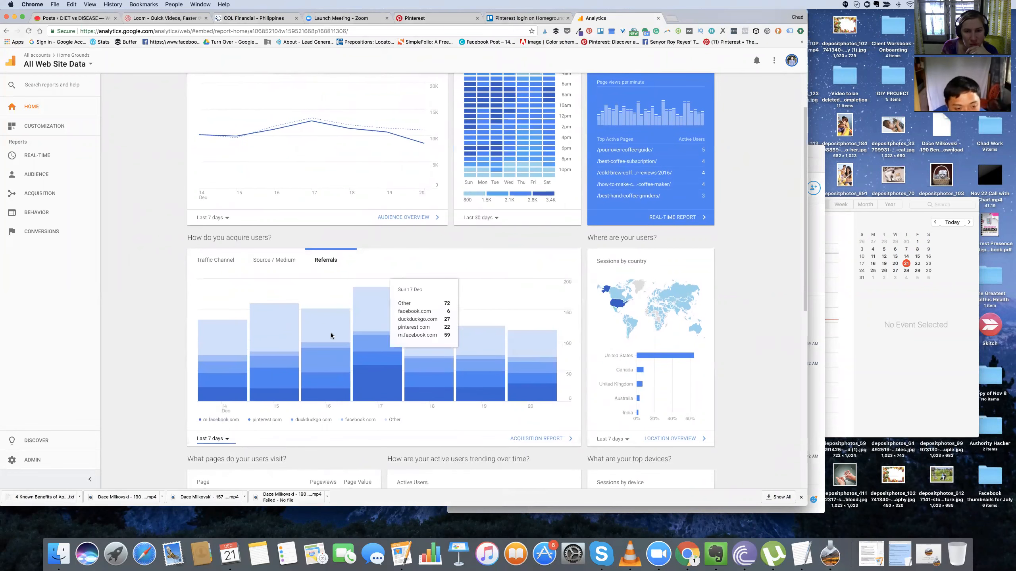
pyautogui.scroll(-1, 276, 352)
pyautogui.click(211, 435)
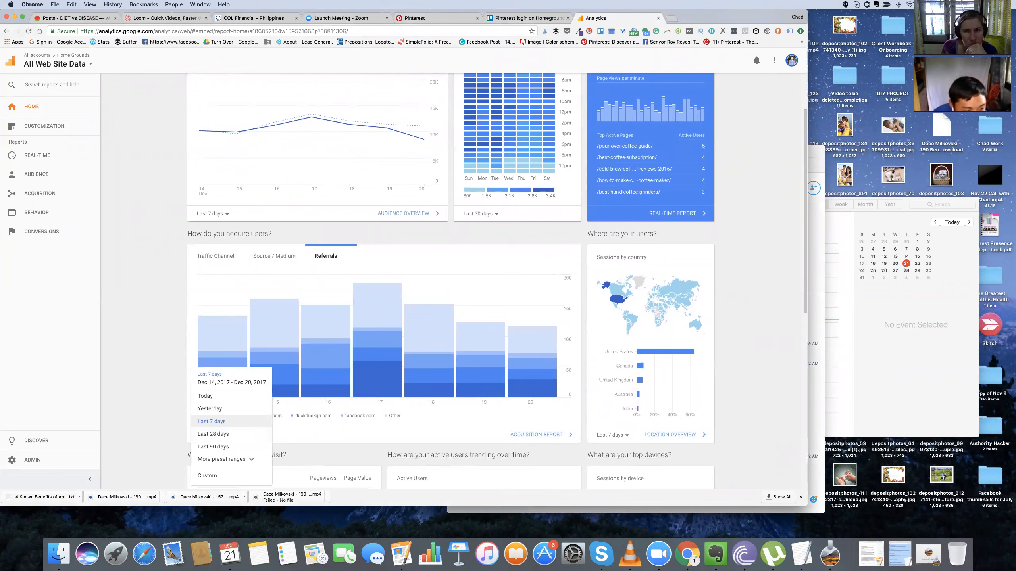
pyautogui.click(485, 352)
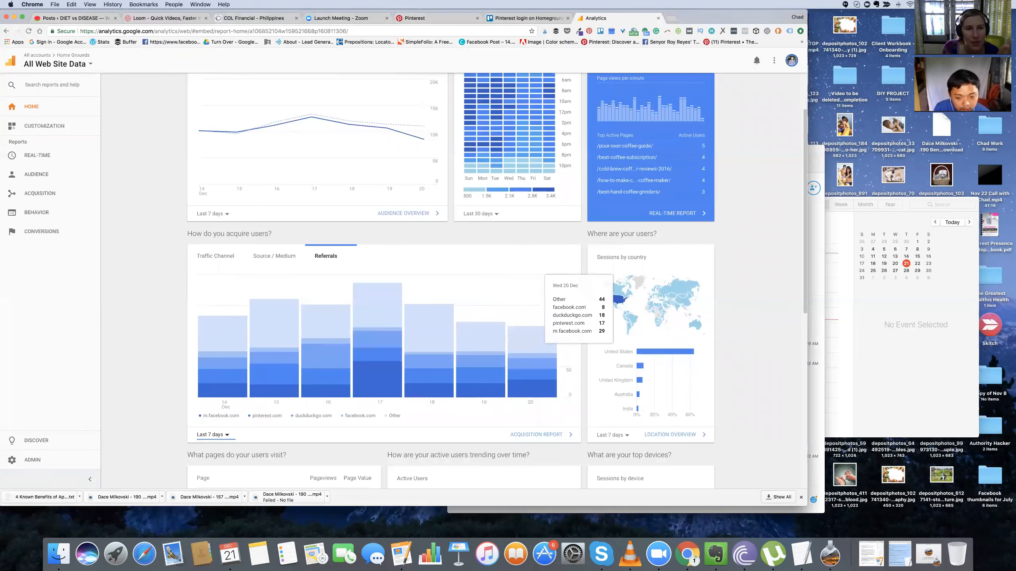
pyautogui.scroll(2, 400, 280)
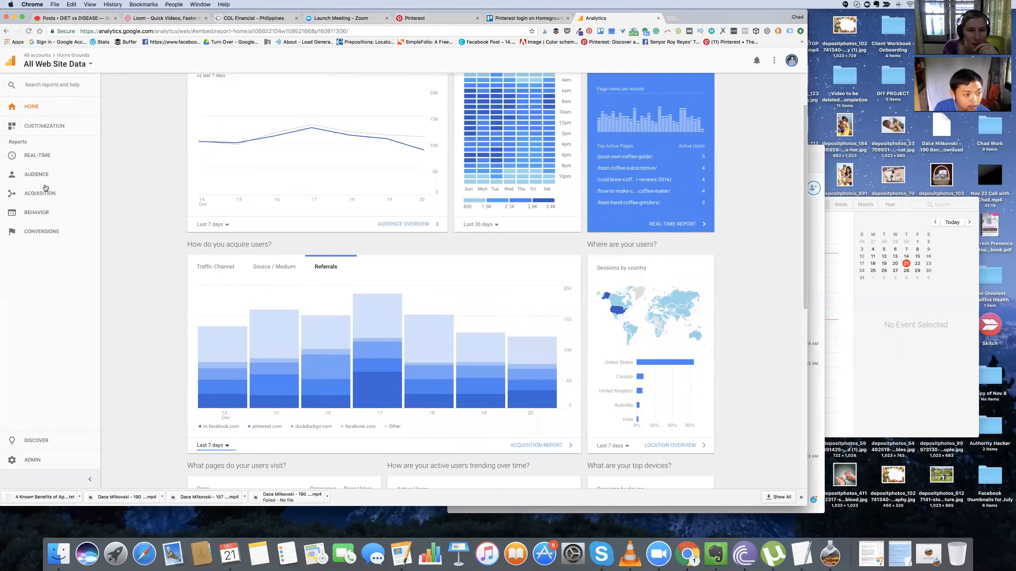
# Step: Open the Channels report under Acquisition, All Traffic and drill down into the Social channel
pyautogui.click(64, 216)
pyautogui.click(56, 194)
pyautogui.click(56, 222)
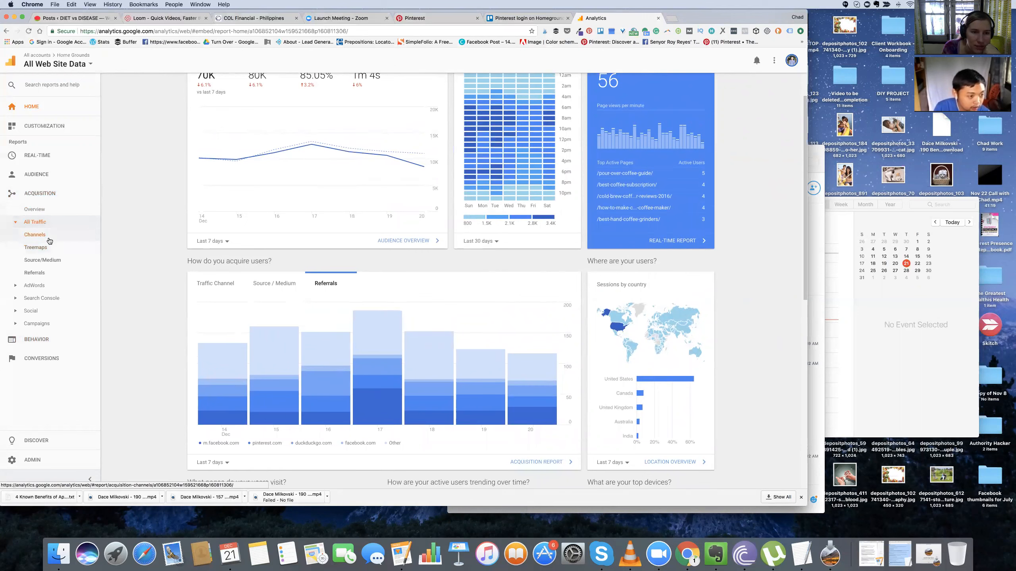
pyautogui.click(48, 240)
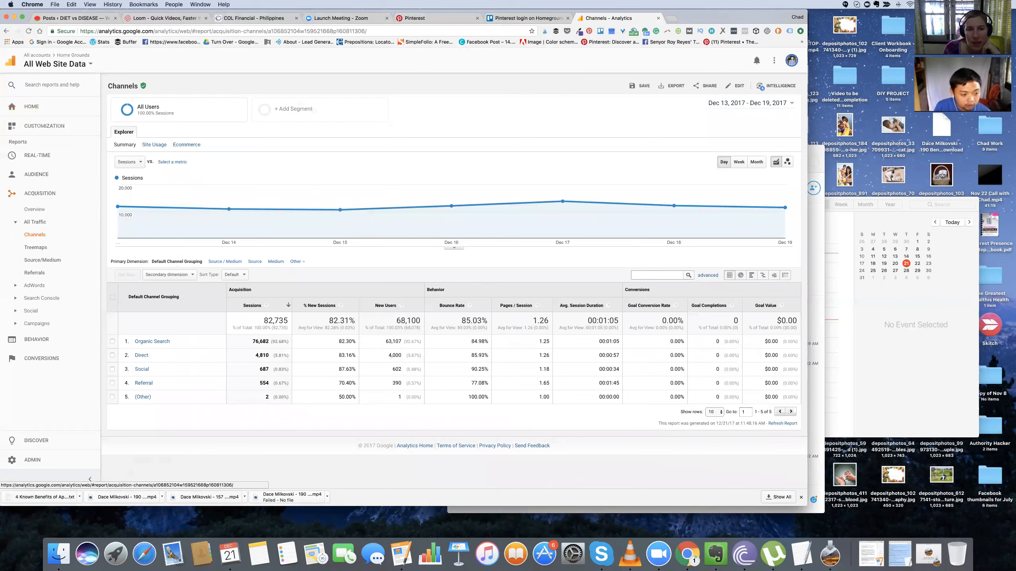
pyautogui.click(141, 369)
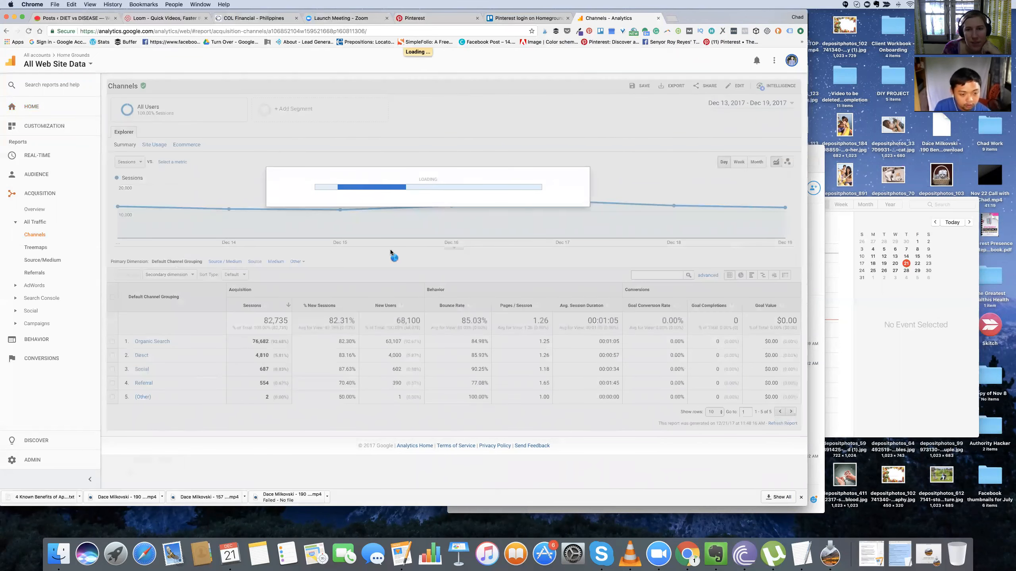
pyautogui.scroll(-1, 390, 250)
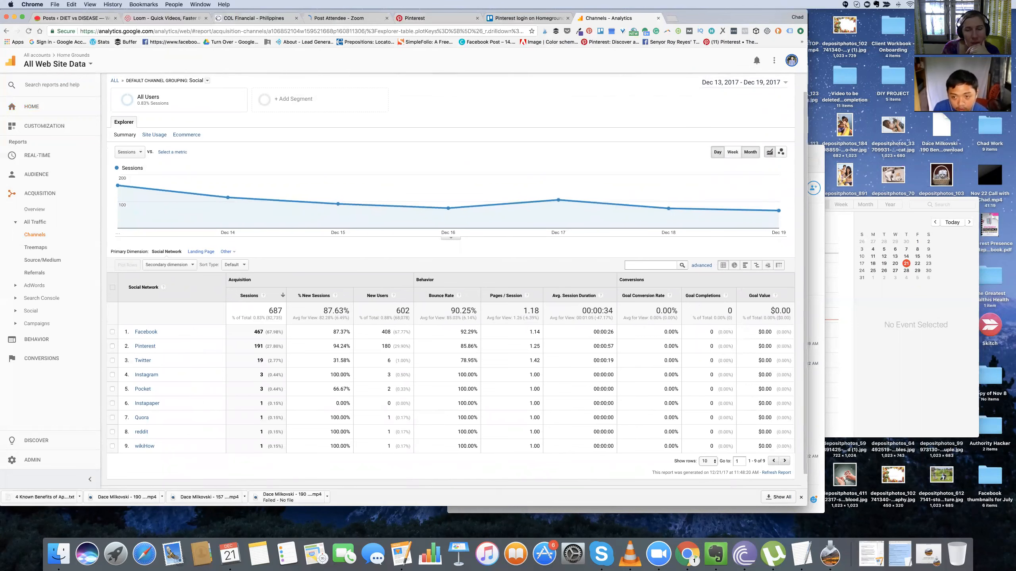
# Step: Group the sessions graph by month and select the Pinterest row in the social network table
pyautogui.click(749, 154)
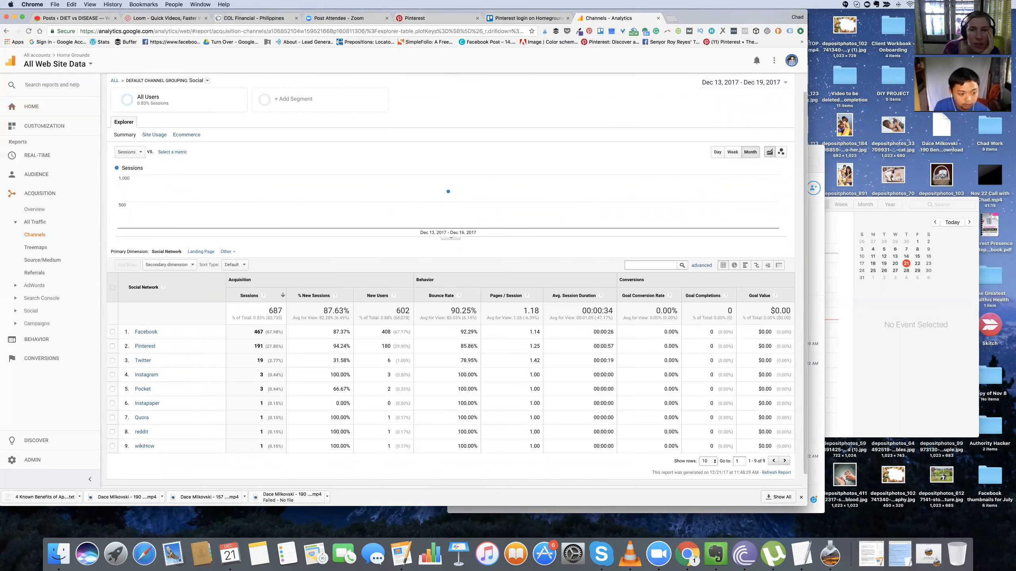
pyautogui.click(112, 346)
pyautogui.scroll(1, 121, 347)
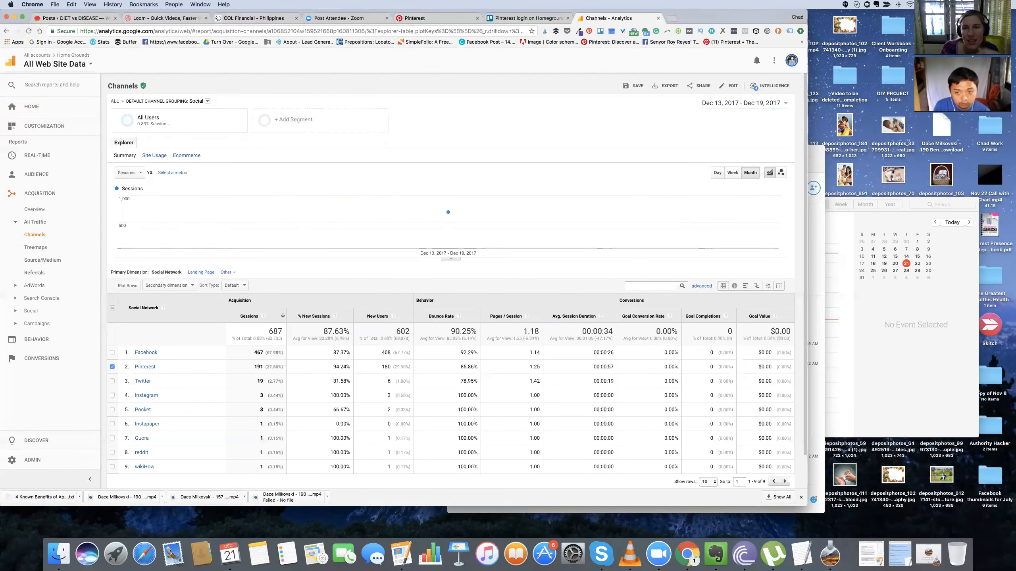
# Step: Set the report's date range to Nov 1 – Dec 21, 2017 and review the monthly social sessions
pyautogui.click(744, 103)
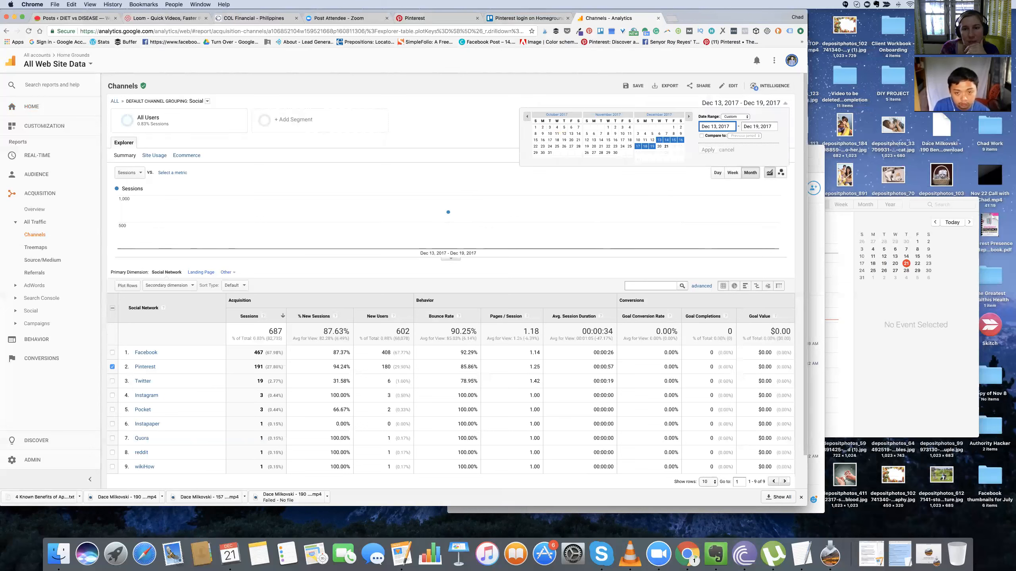
pyautogui.click(608, 128)
pyautogui.click(666, 147)
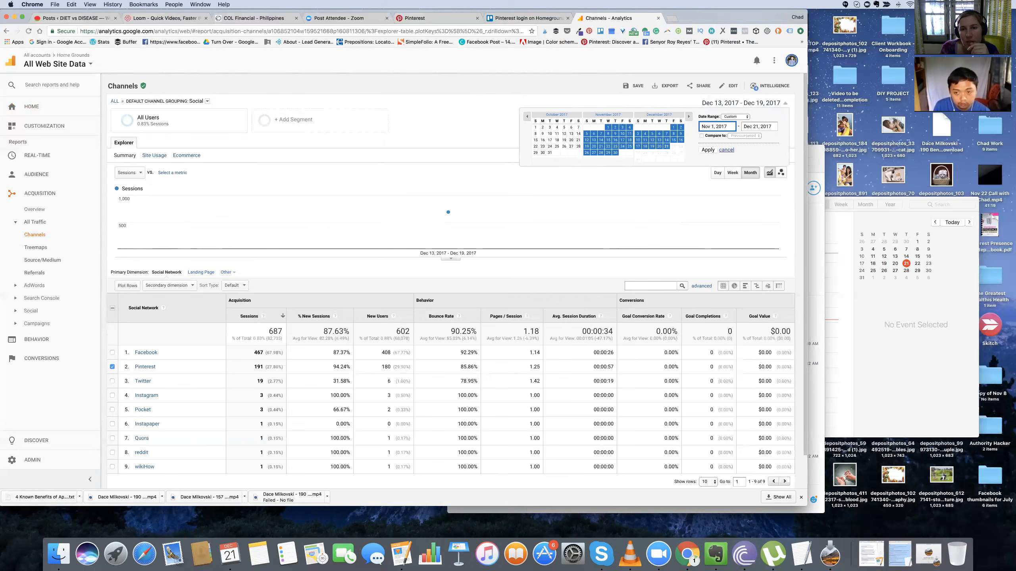
pyautogui.click(708, 149)
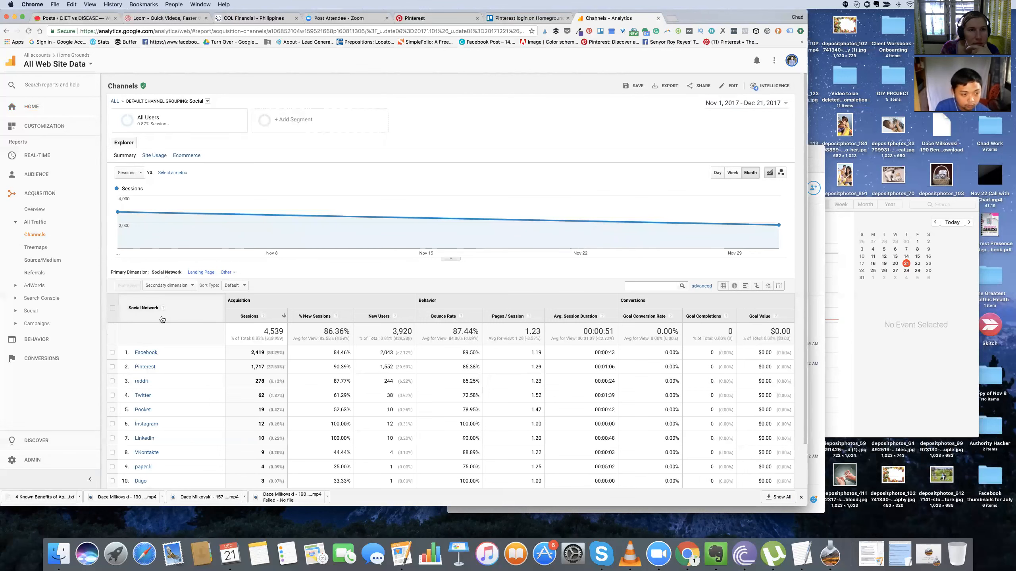
pyautogui.scroll(-2, 160, 318)
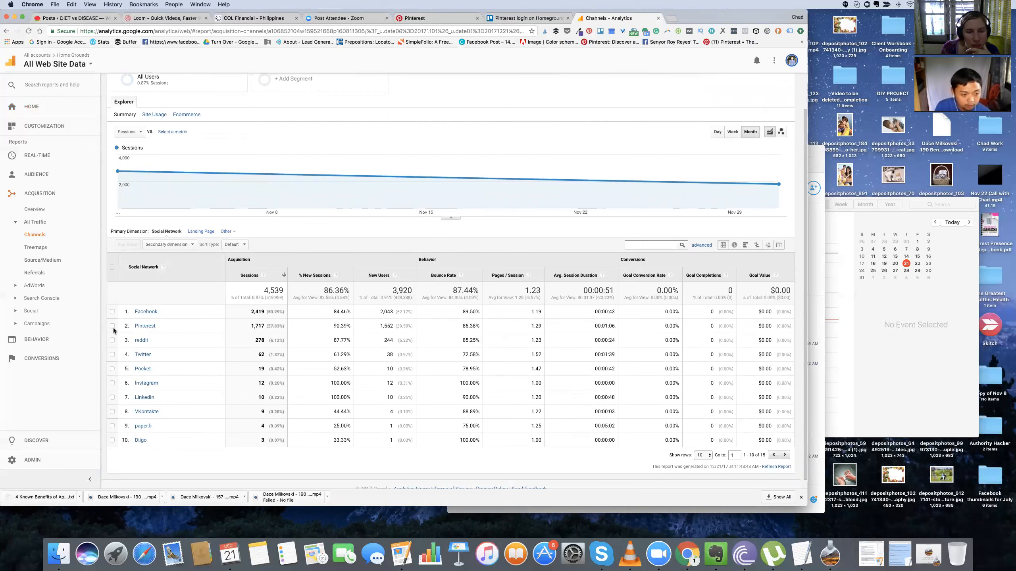
pyautogui.moveTo(778, 185)
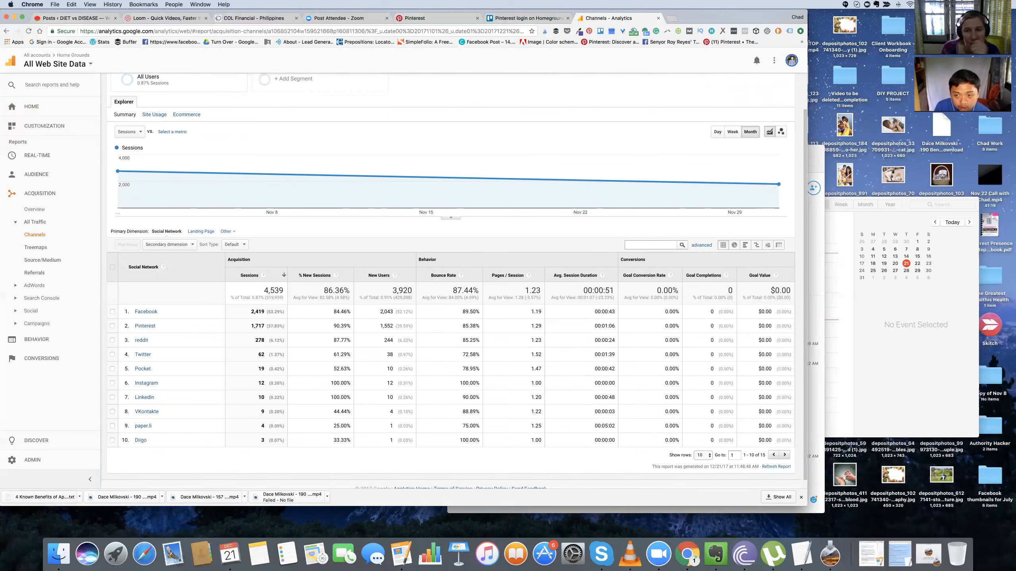
pyautogui.scroll(2, 451, 280)
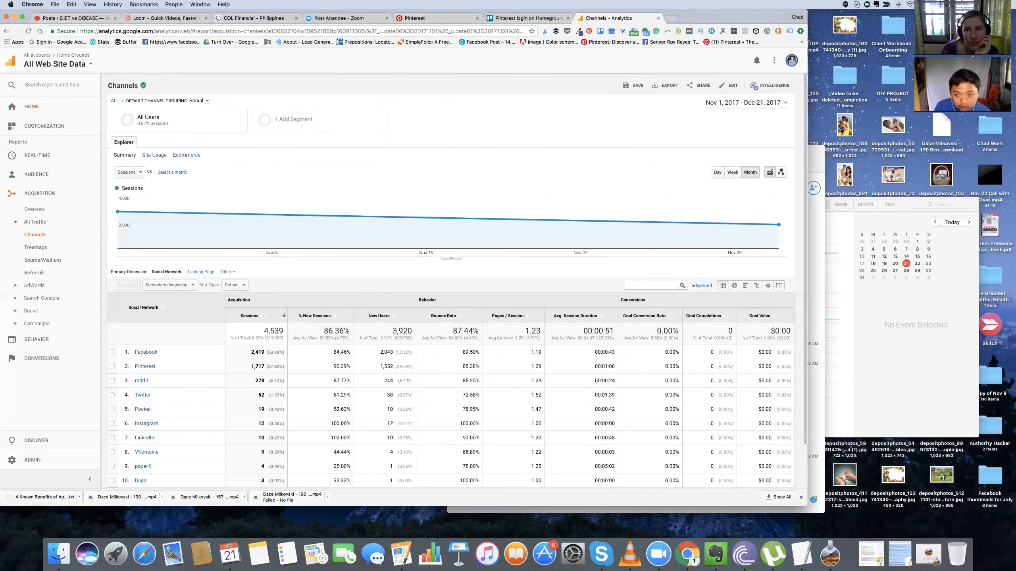
# Step: Change the report's date range to Last month and drill down into the Pinterest social network
pyautogui.click(746, 102)
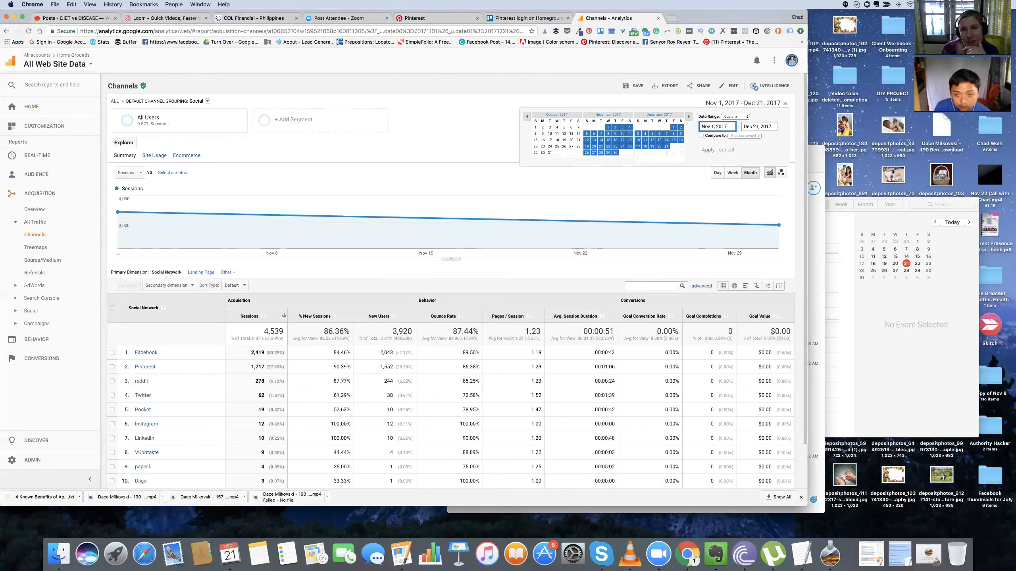
pyautogui.click(735, 117)
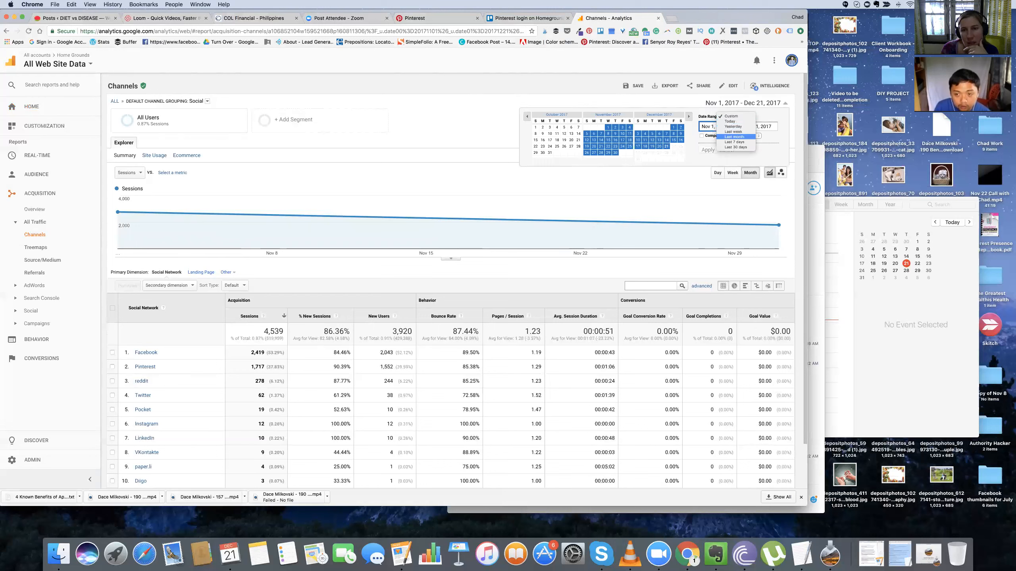
pyautogui.click(735, 136)
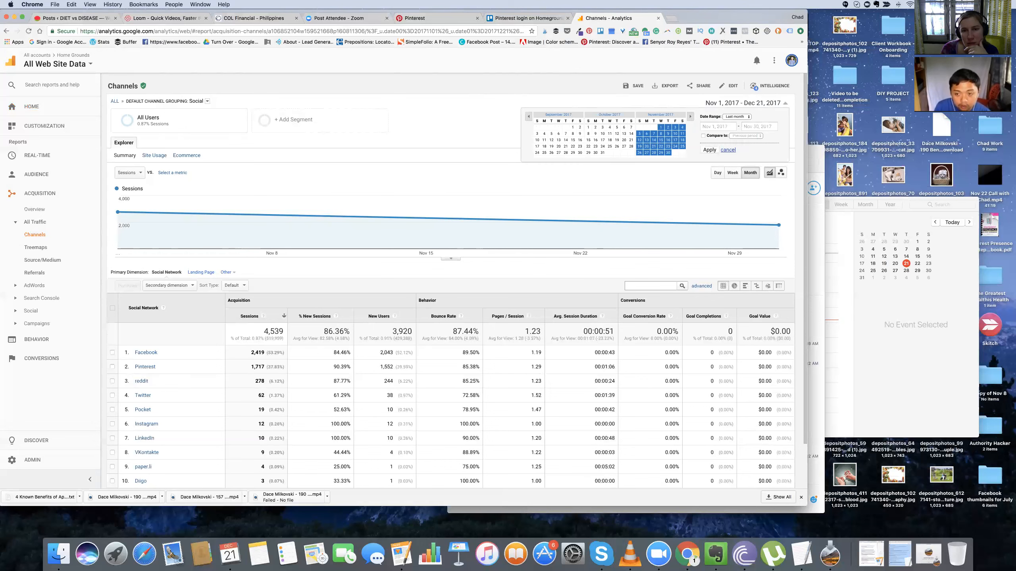
pyautogui.click(709, 149)
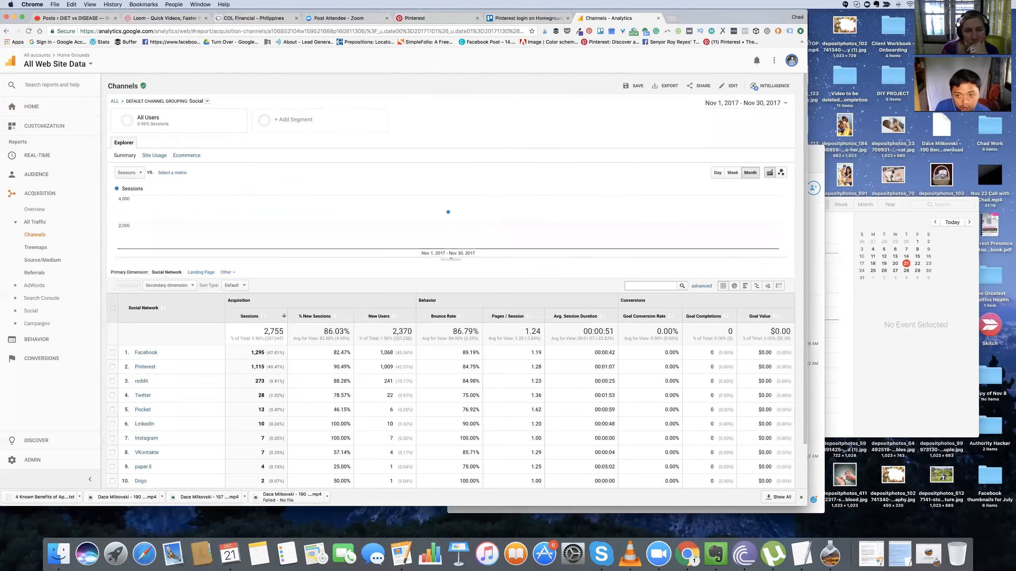
pyautogui.scroll(-1, 451, 280)
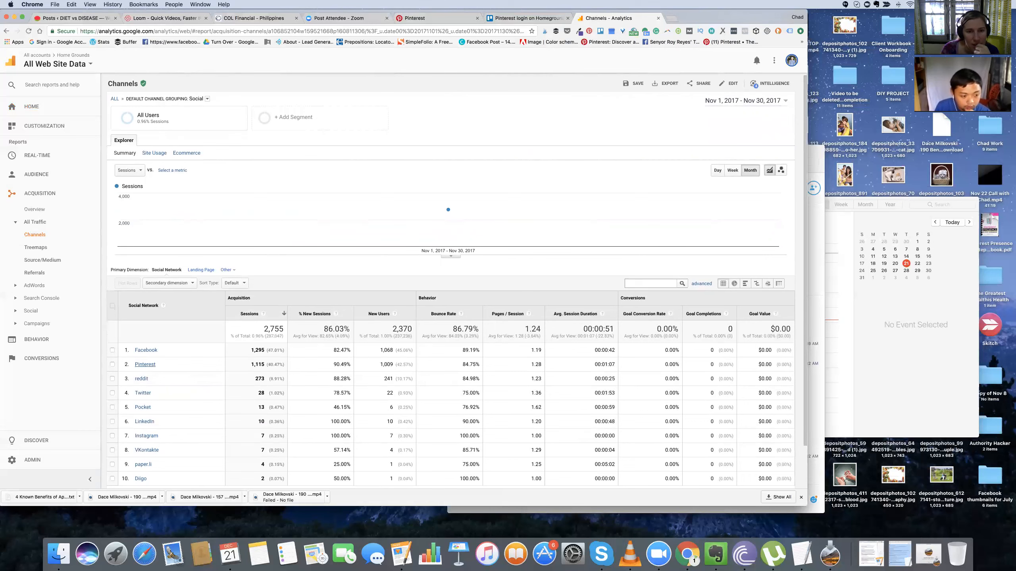
pyautogui.click(154, 365)
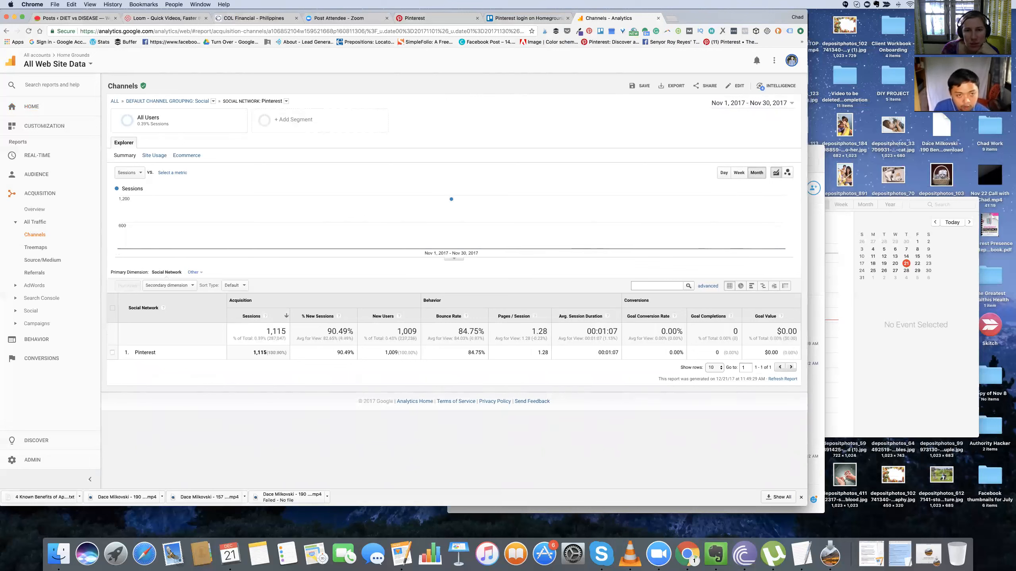
# Step: Consult the 2017 year view in the Calendar app and return to the Pinterest report in Chrome
pyautogui.click(230, 554)
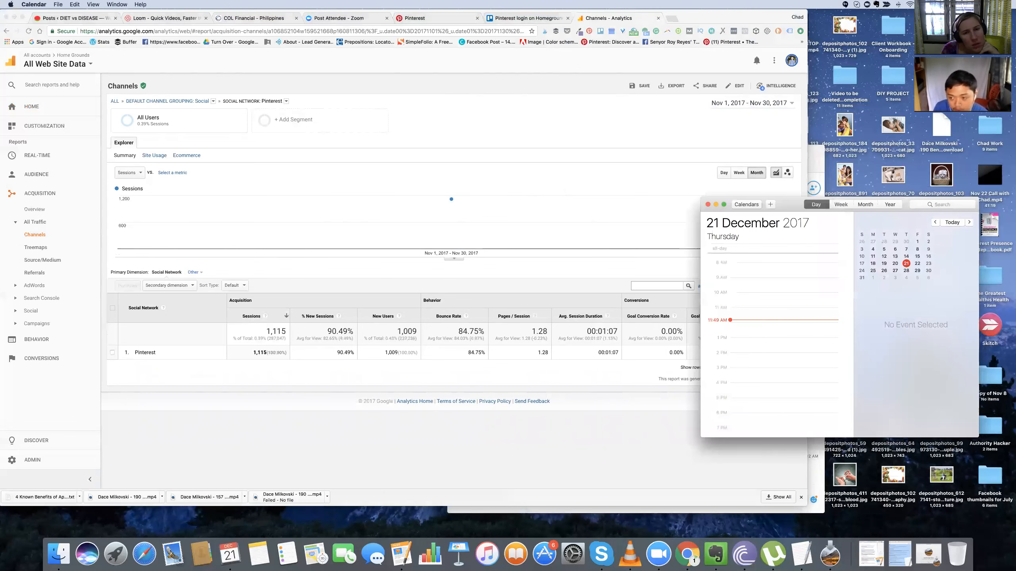
pyautogui.click(896, 264)
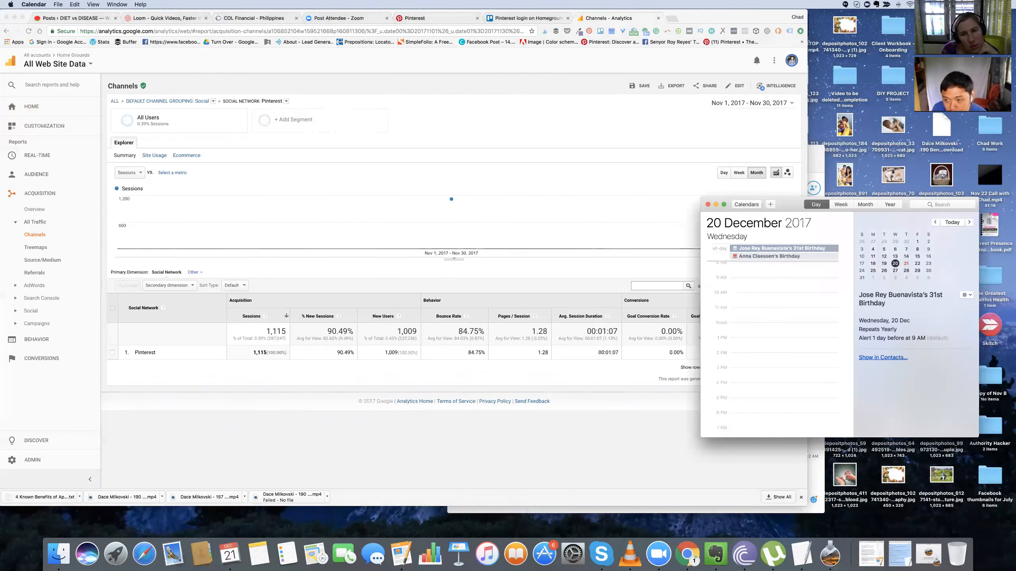
pyautogui.click(890, 204)
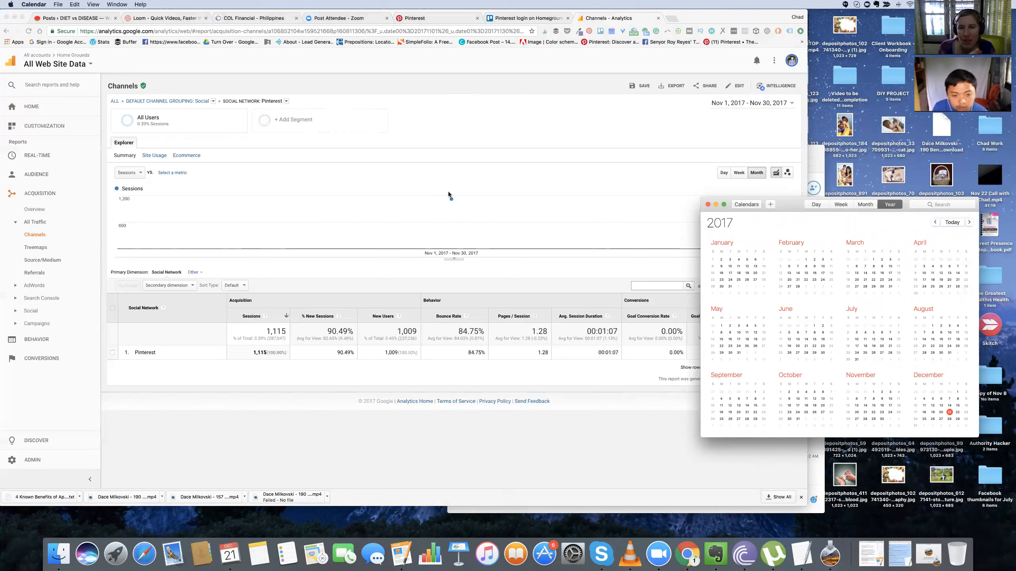
pyautogui.click(455, 212)
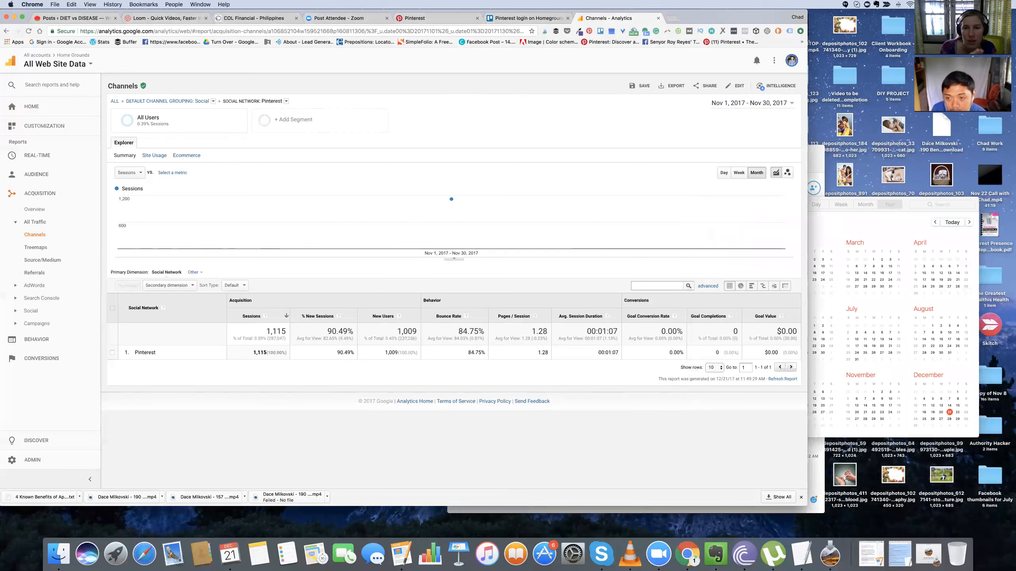
# Step: Set the Pinterest report's date range to Sep 1 – Dec 21, 2017 and group the sessions graph by day
pyautogui.click(750, 103)
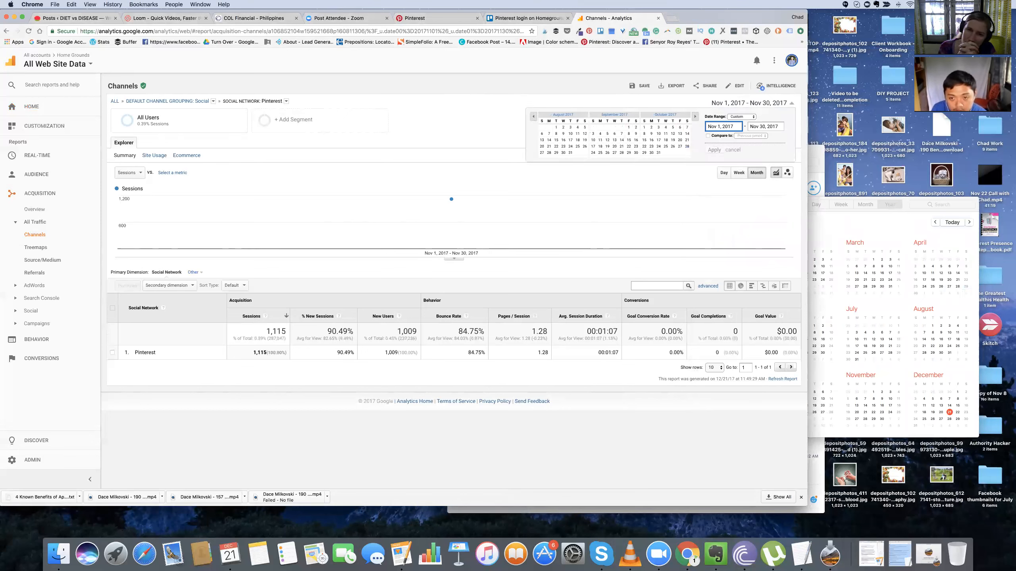
pyautogui.click(577, 127)
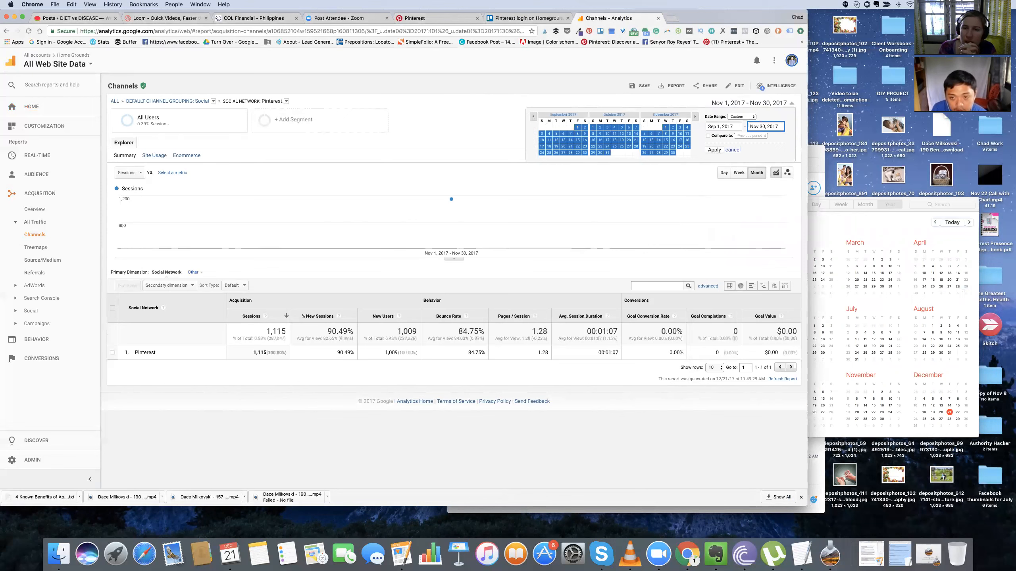
pyautogui.click(695, 116)
pyautogui.click(673, 146)
pyautogui.click(714, 150)
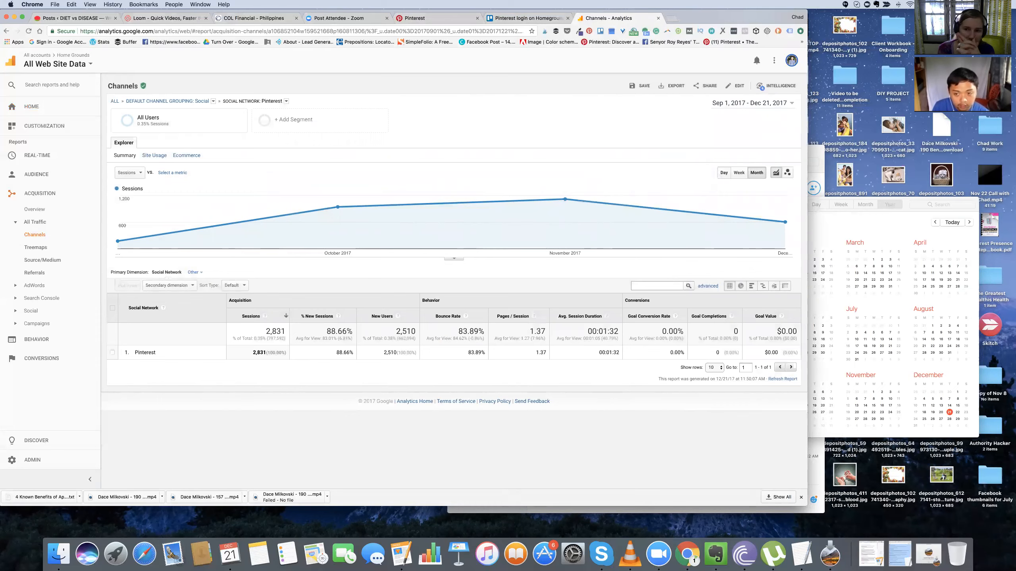
pyautogui.click(723, 173)
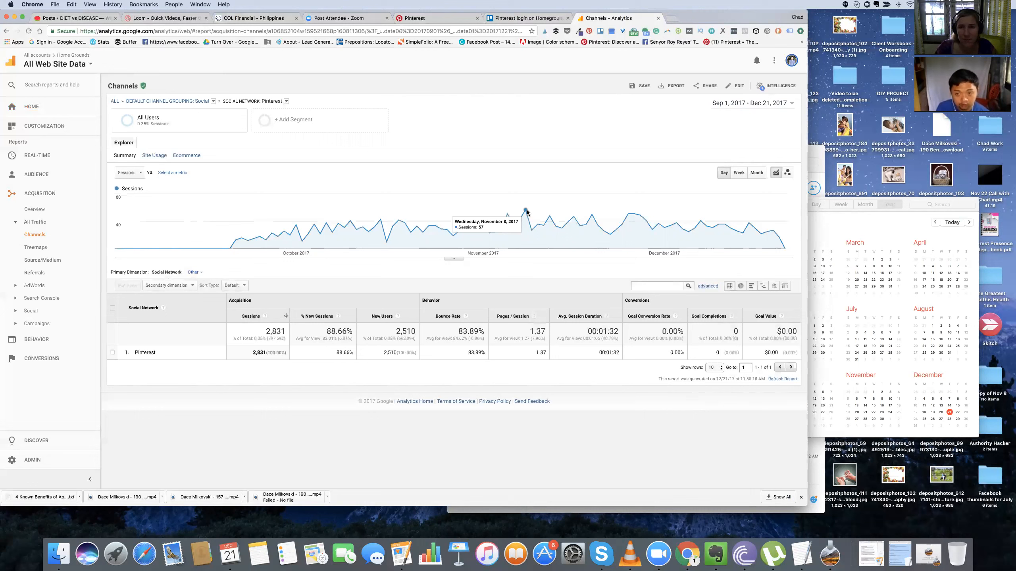
# Step: Switch to the Zoom app and move its home window out from under the participant video thumbnails
pyautogui.click(880, 298)
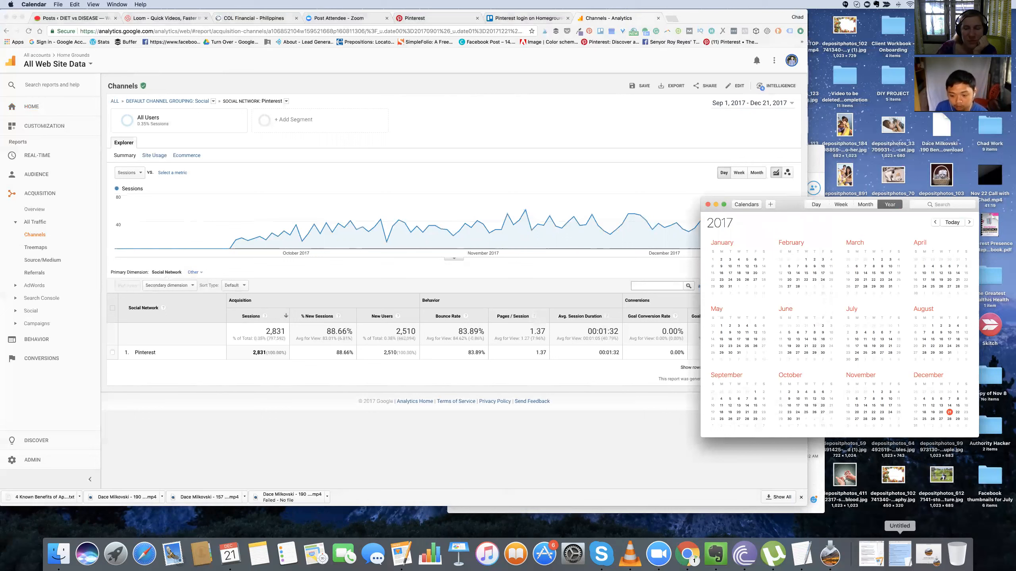
pyautogui.click(658, 554)
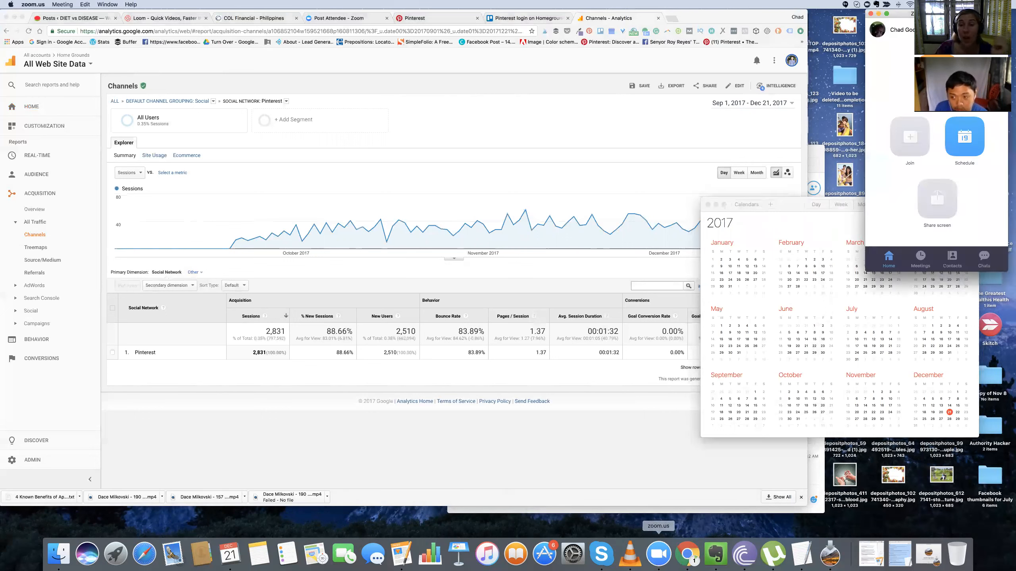
pyautogui.moveTo(904, 13); pyautogui.dragTo(756, 84)
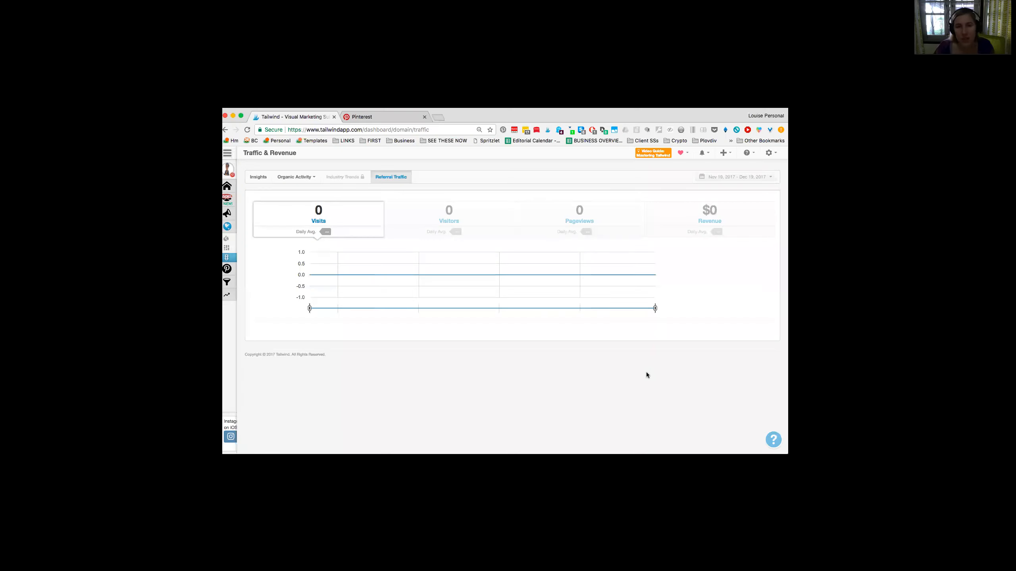
pyautogui.moveTo(235, 256)
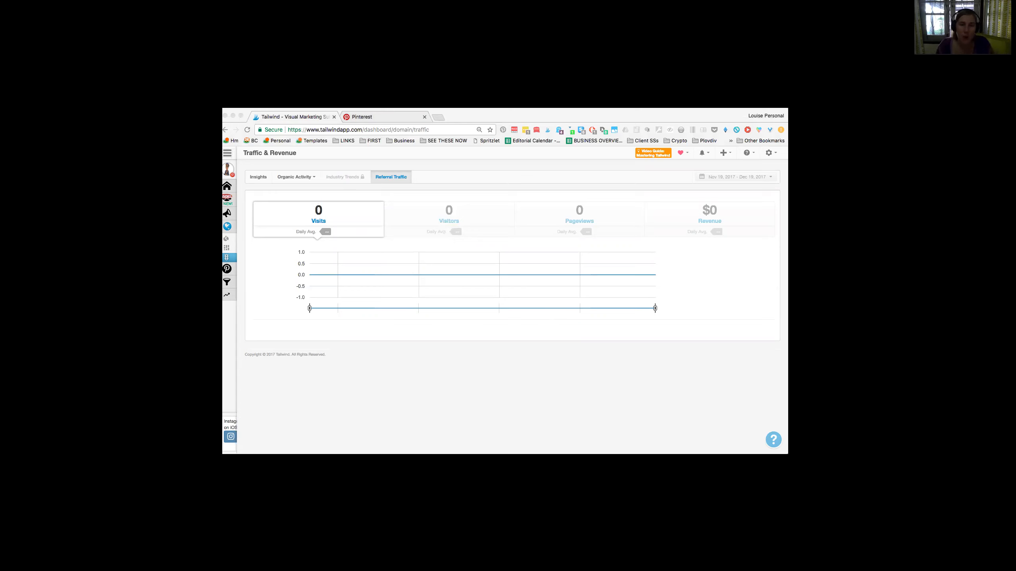
pyautogui.click(582, 124)
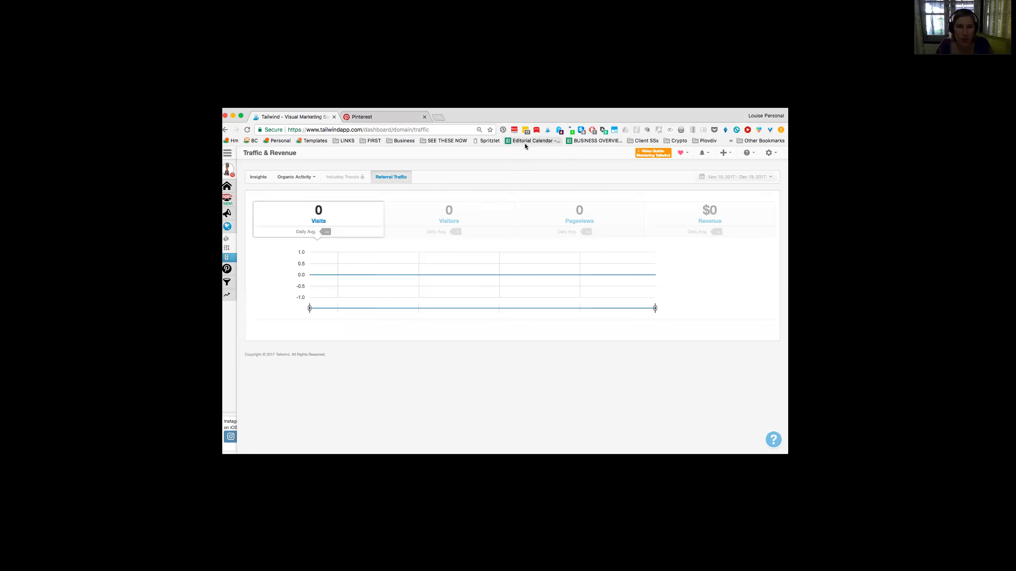
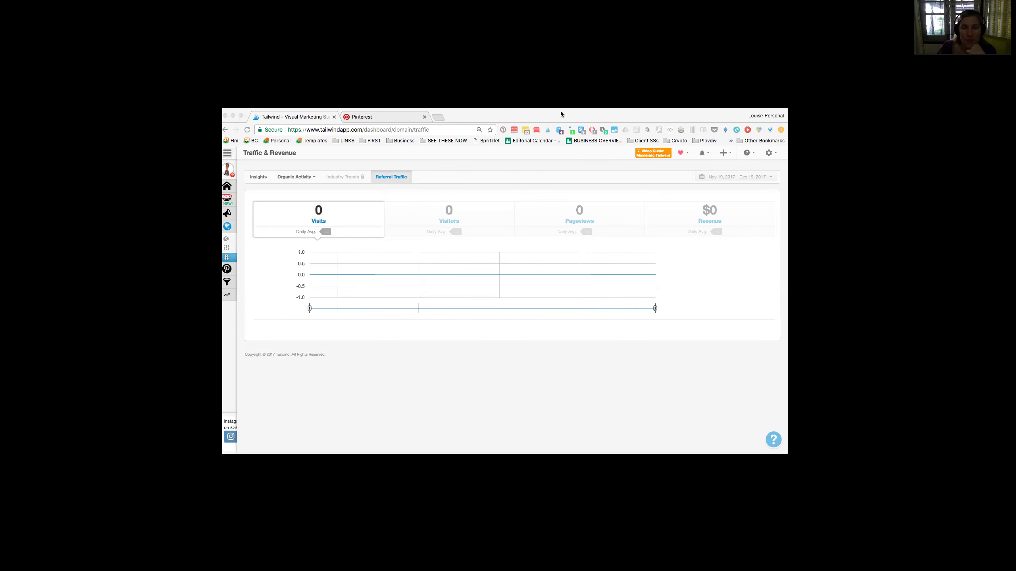
# Step: Look over the BOARDS sheet of the HomeGrounds.co Spreadsheets file, from the board descriptions across to the Recommendations column
pyautogui.moveTo(574, 113)
pyautogui.mouseDown()
pyautogui.moveTo(579, 148)
pyautogui.moveTo(576, 119)
pyautogui.mouseUp()
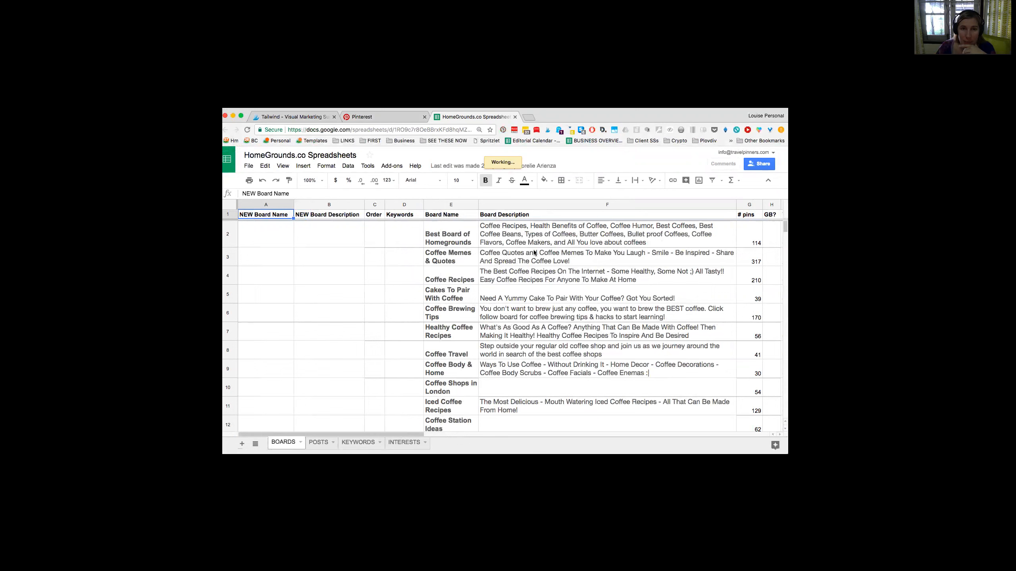
pyautogui.click(522, 230)
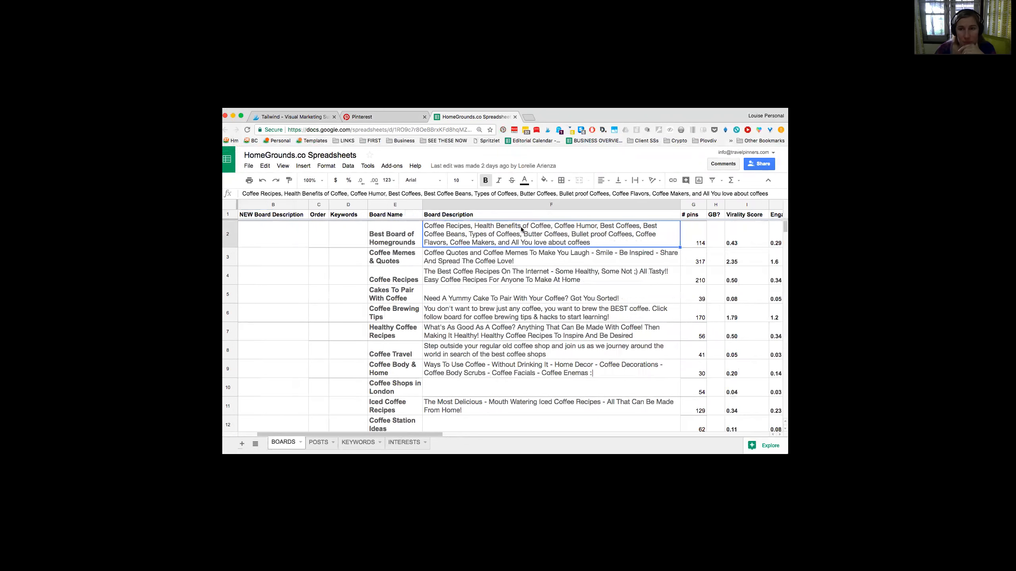
pyautogui.press('Right')
pyautogui.press('Right')
pyautogui.press('Right')
pyautogui.press('Right')
pyautogui.press('Right')
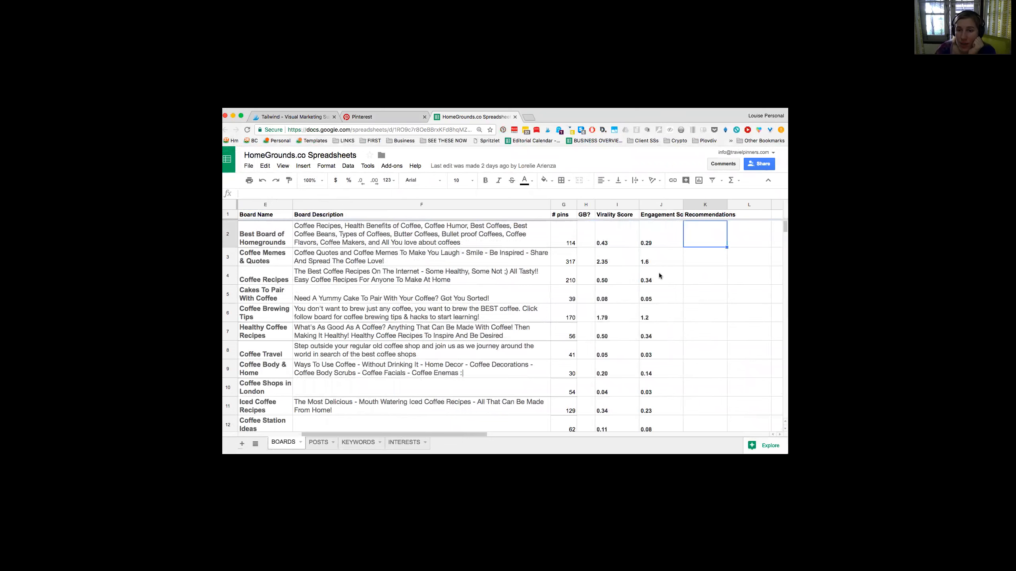
# Step: Return to Tailwind and open the Boards Insights report for the Pinterest profile
pyautogui.click(292, 117)
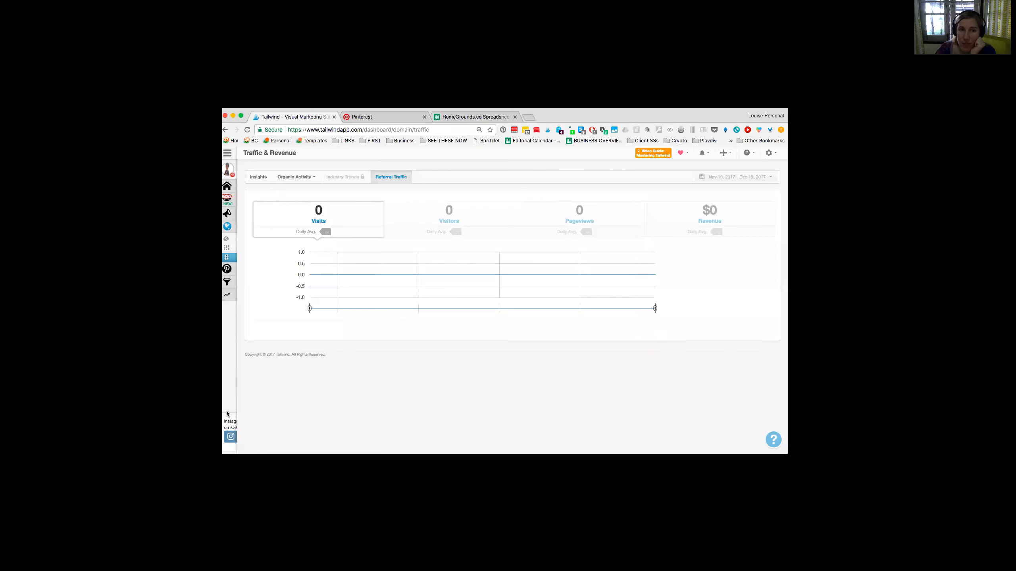
pyautogui.click(240, 273)
pyautogui.click(256, 289)
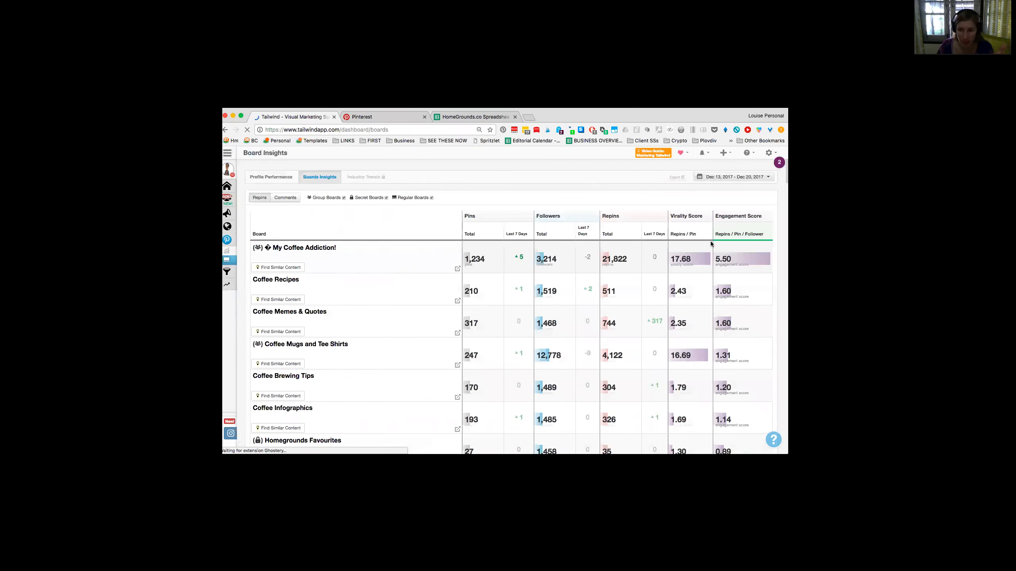
# Step: Sort the boards by Virality Score in descending order and exclude secret and regular boards to show only group boards
pyautogui.click(684, 235)
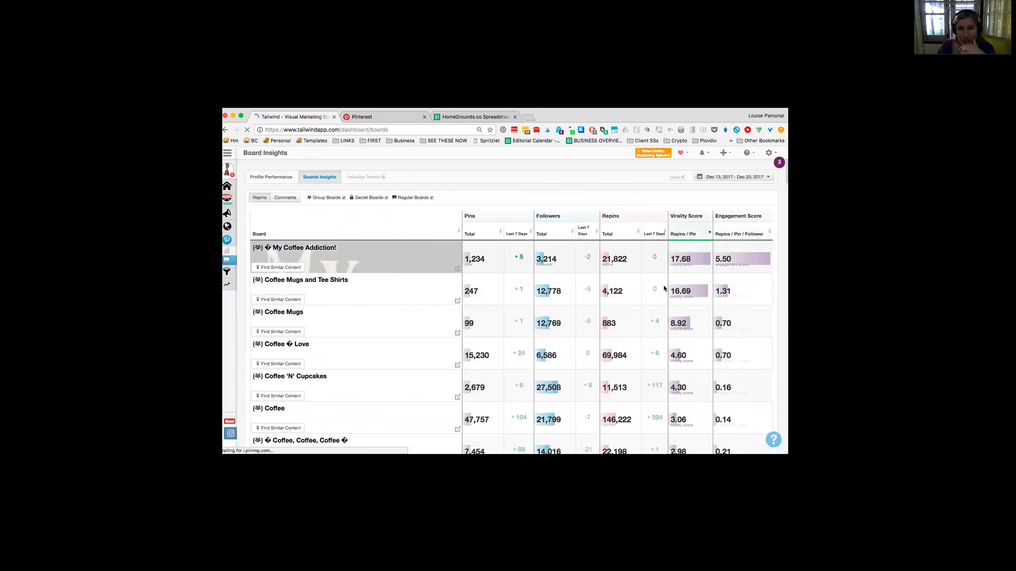
pyautogui.click(387, 198)
pyautogui.click(432, 197)
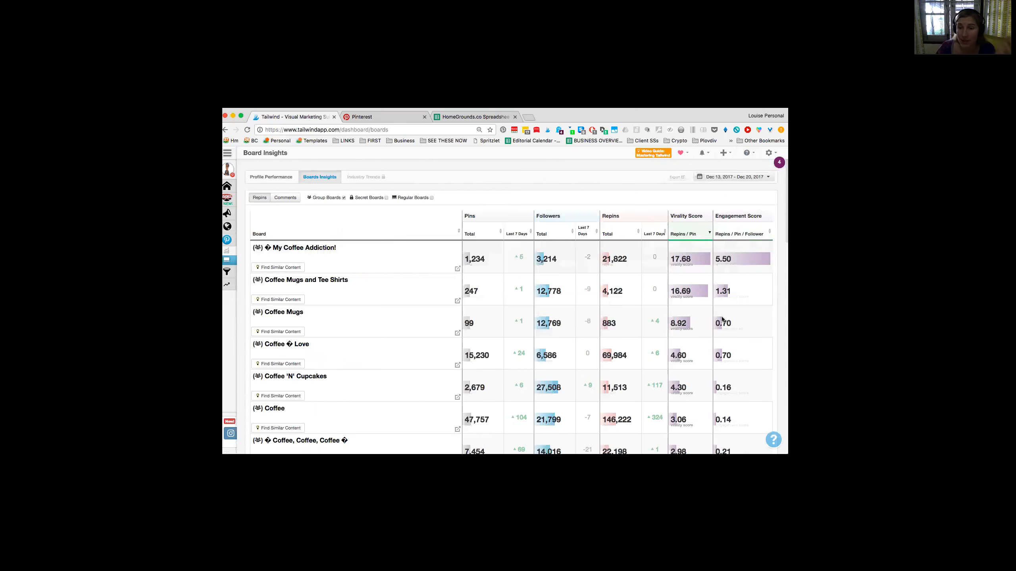
# Step: Review the virality scores of all group boards, from the highest-ranked to the end of the list and back
pyautogui.scroll(-3, 722, 319)
pyautogui.scroll(-15, 722, 319)
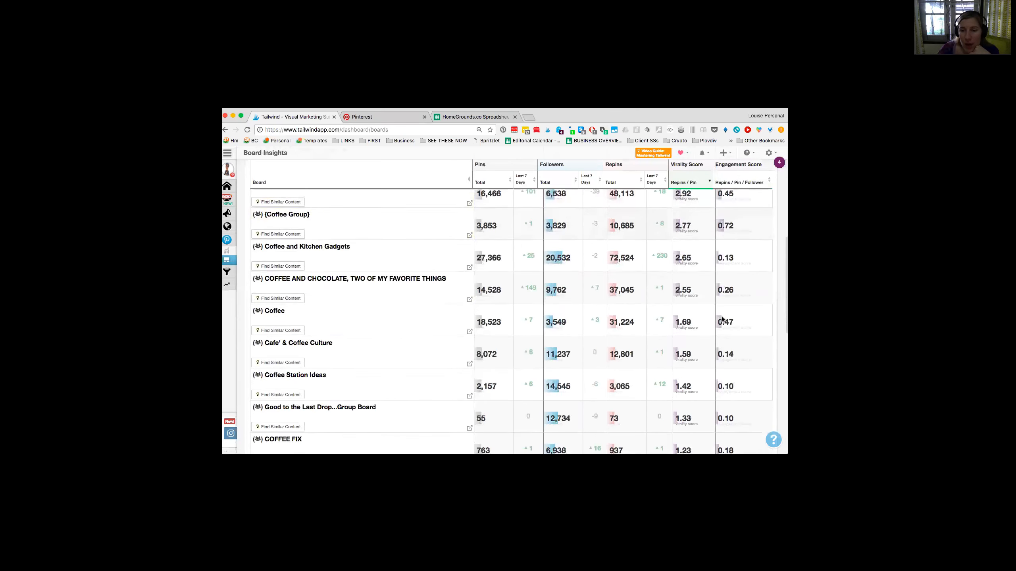
pyautogui.scroll(18, 722, 317)
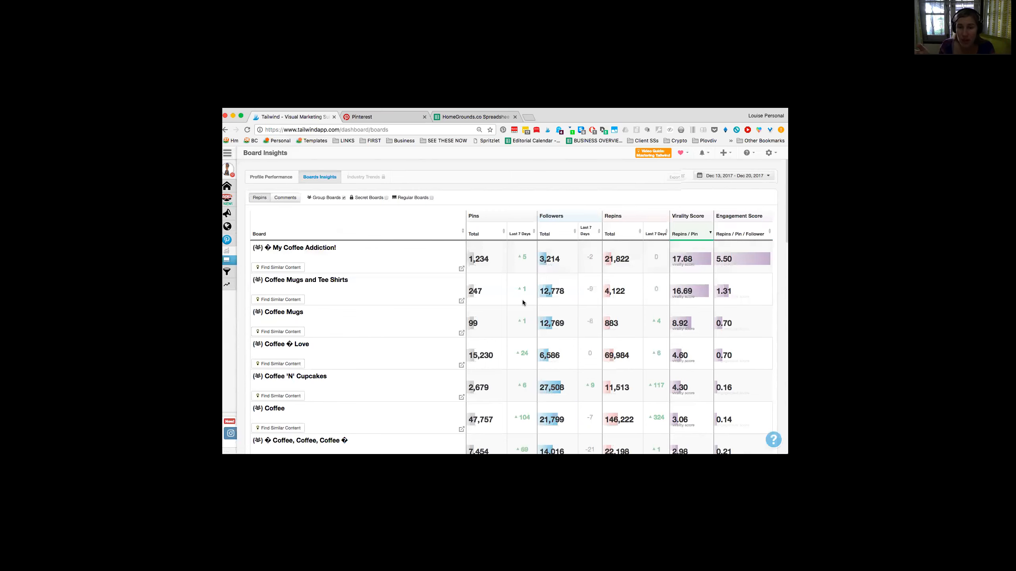
pyautogui.scroll(-15, 522, 301)
pyautogui.scroll(-3, 522, 301)
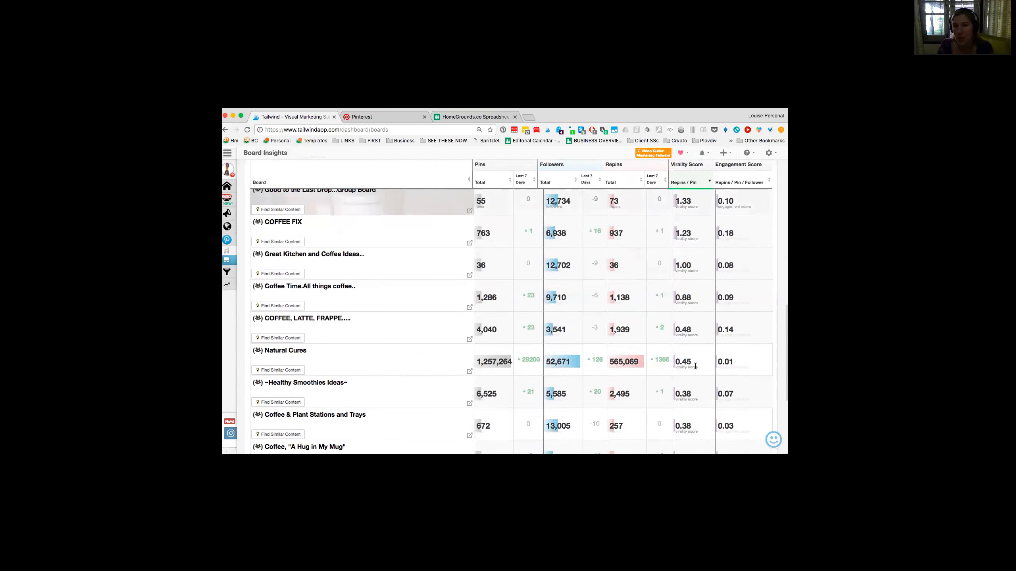
pyautogui.scroll(3, 695, 366)
pyautogui.scroll(-8, 696, 366)
pyautogui.scroll(-2, 695, 368)
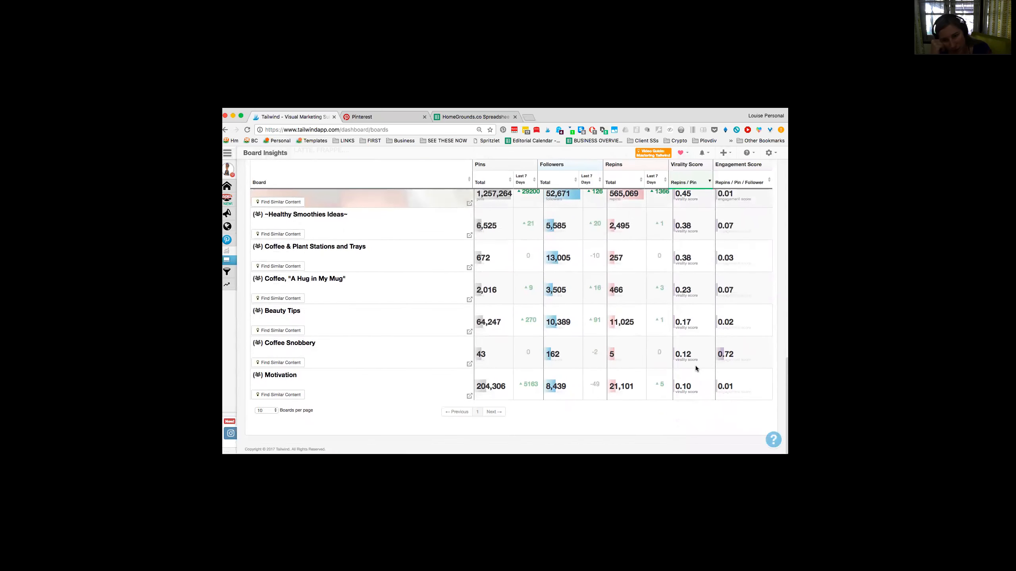
pyautogui.scroll(5, 696, 367)
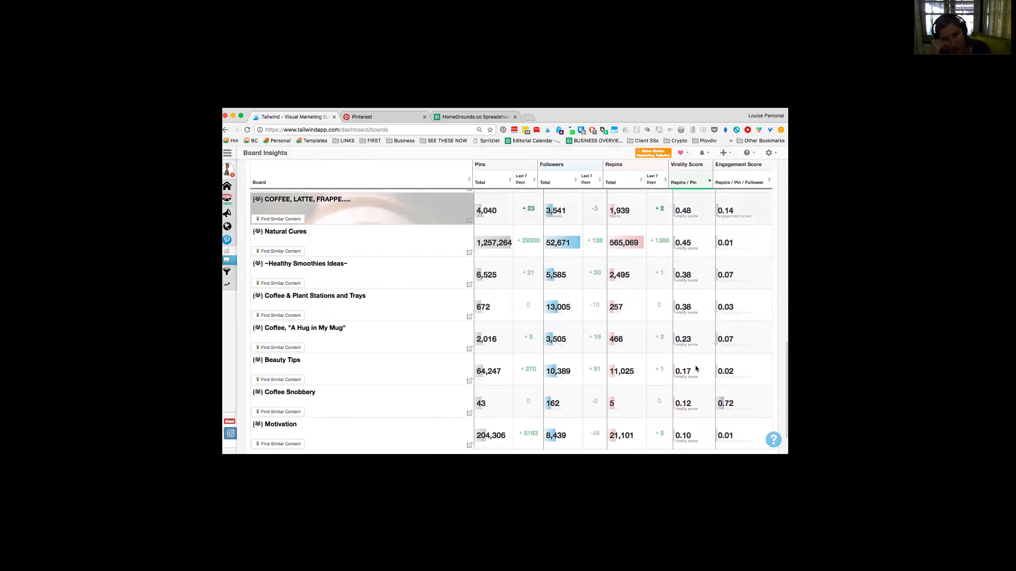
pyautogui.scroll(4, 695, 365)
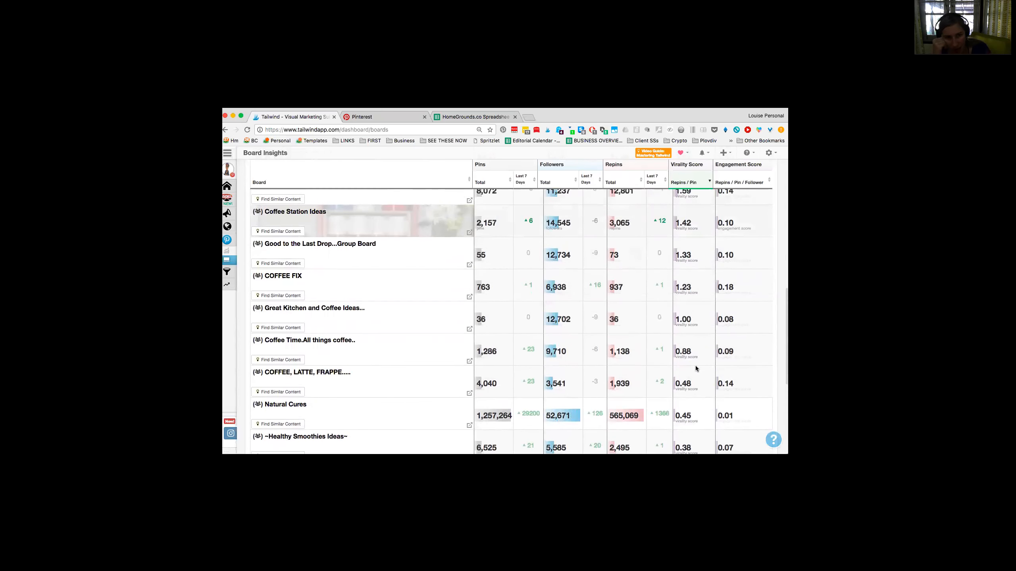
pyautogui.scroll(1, 695, 365)
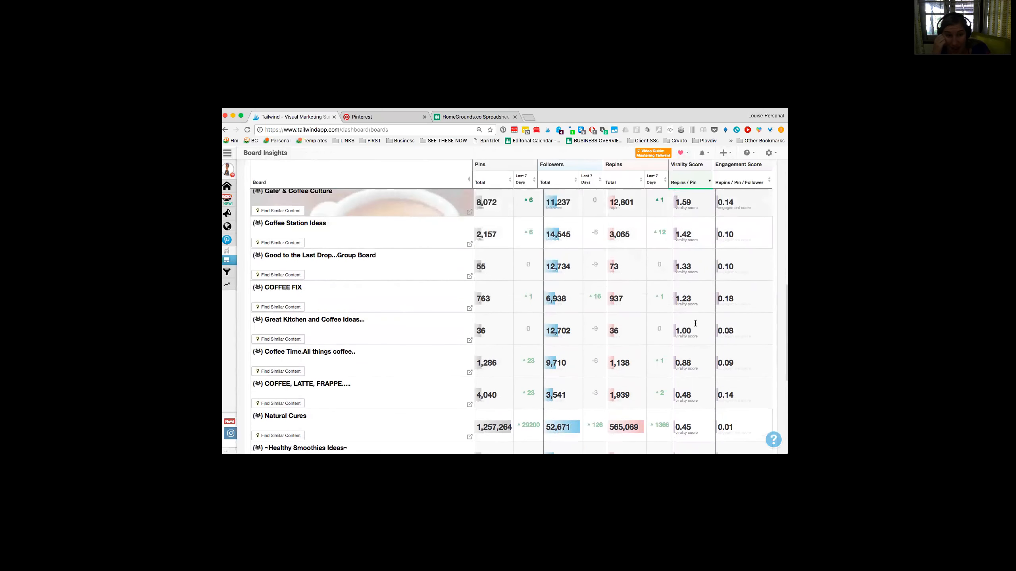
pyautogui.scroll(5, 679, 334)
pyautogui.scroll(7, 690, 337)
pyautogui.scroll(5, 690, 334)
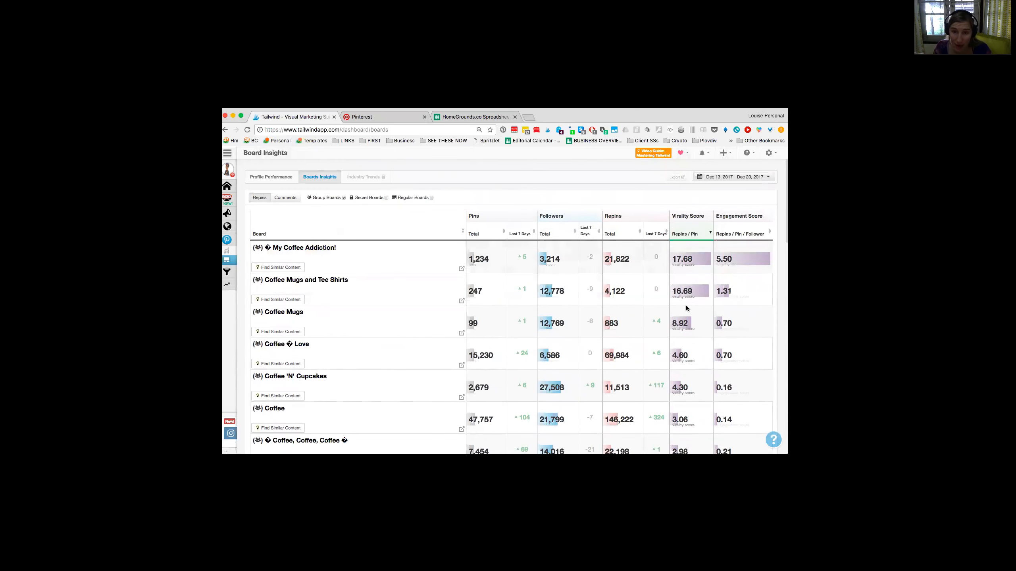
# Step: Examine the weakest group boards by virality score, from Great Kitchen and Coffee Ideas down to Motivation
pyautogui.scroll(-12, 687, 308)
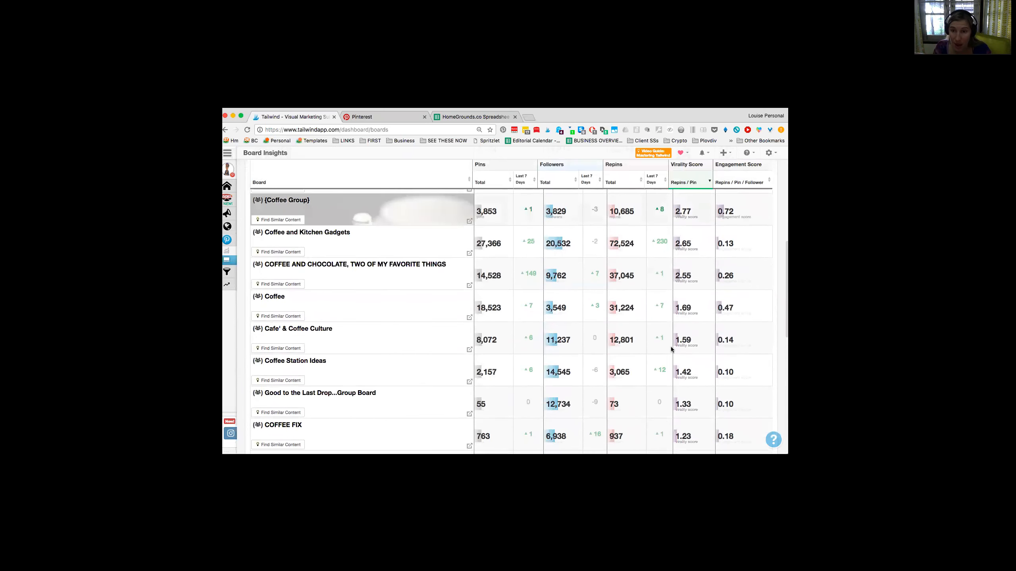
pyautogui.scroll(-1, 676, 360)
pyautogui.scroll(1, 681, 437)
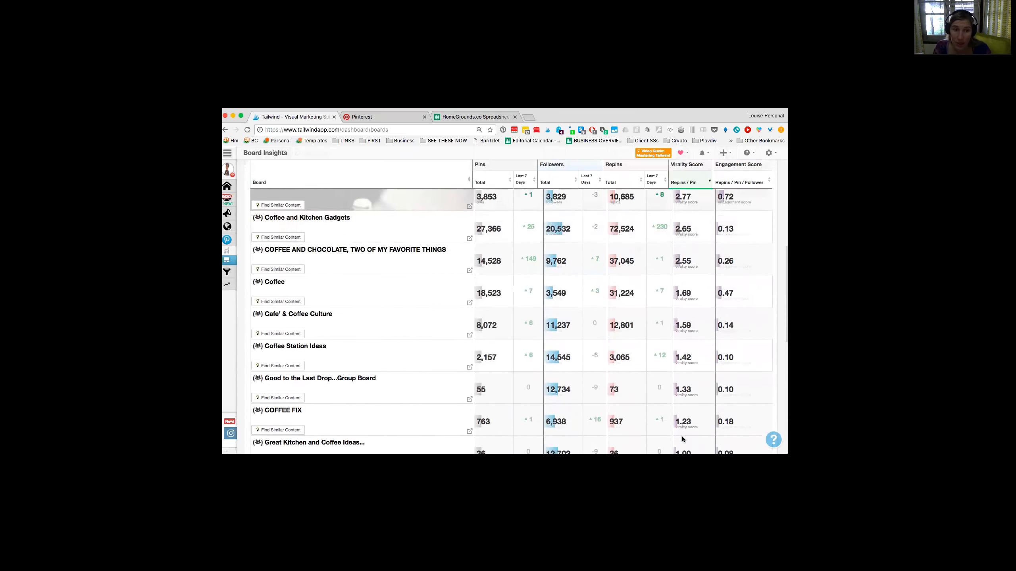
pyautogui.scroll(-3, 684, 423)
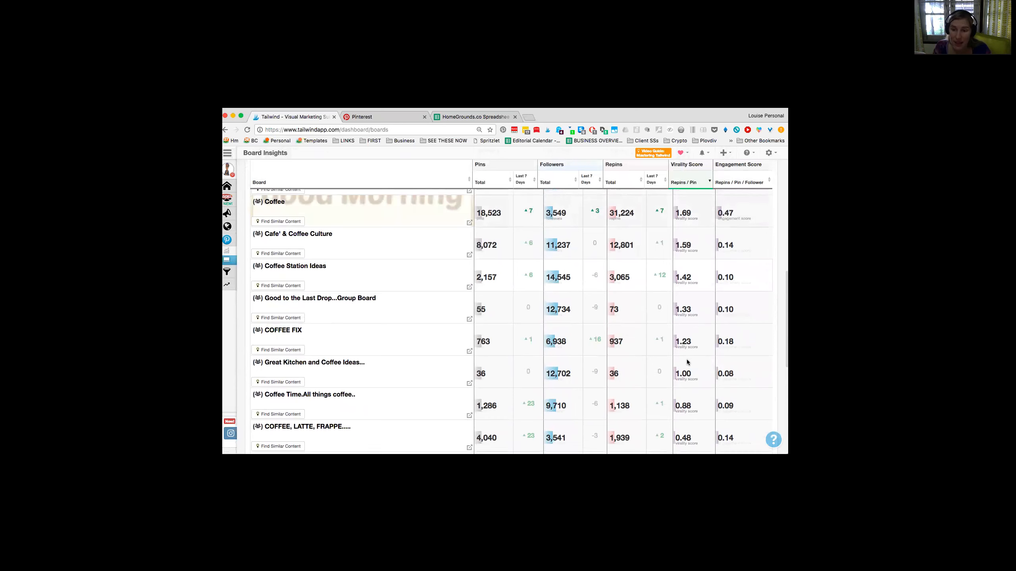
pyautogui.scroll(-2, 687, 359)
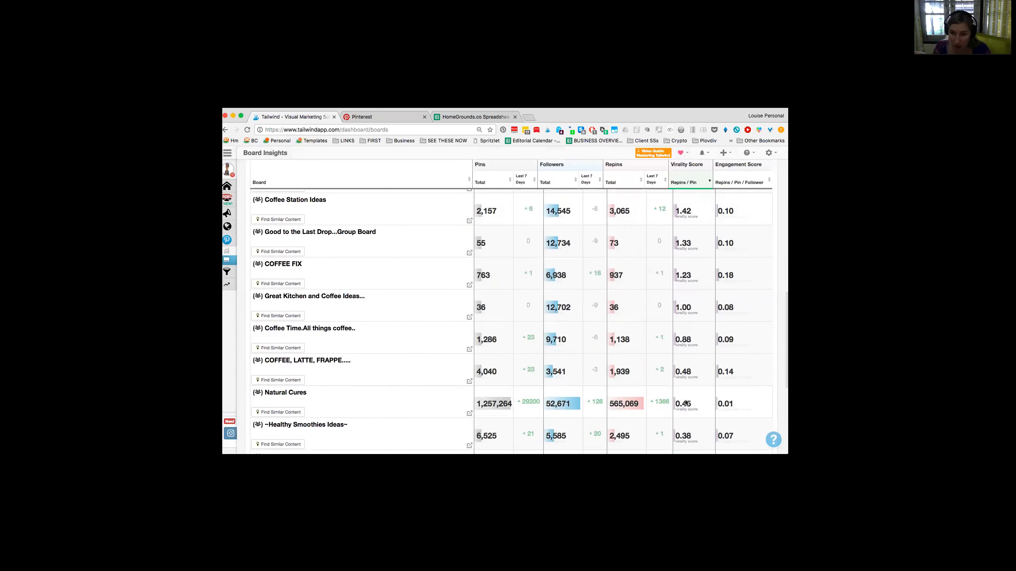
pyautogui.scroll(-6, 685, 400)
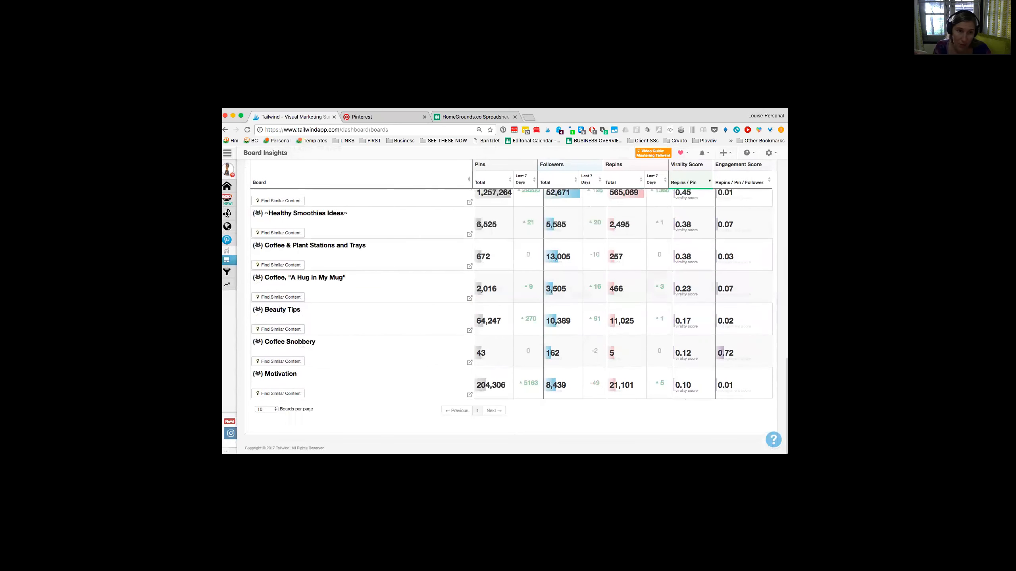
pyautogui.scroll(3, 426, 244)
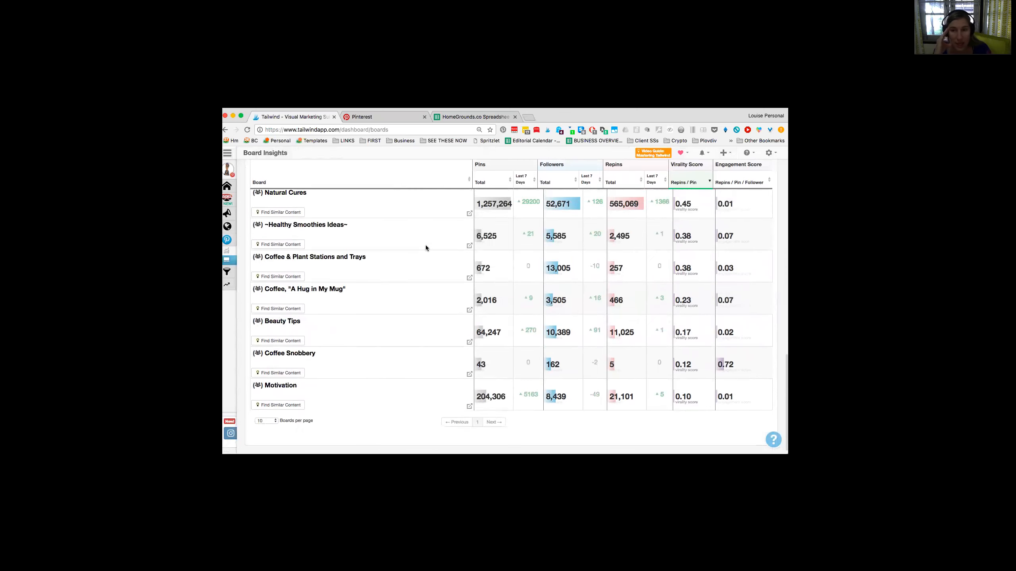
pyautogui.scroll(6, 426, 248)
pyautogui.scroll(5, 425, 248)
# Step: Compare the followers, repins and virality of the mid-ranked group boards, from Coffee 'N' Cupcakes to Natural Cures, with the top boards
pyautogui.scroll(-2, 519, 272)
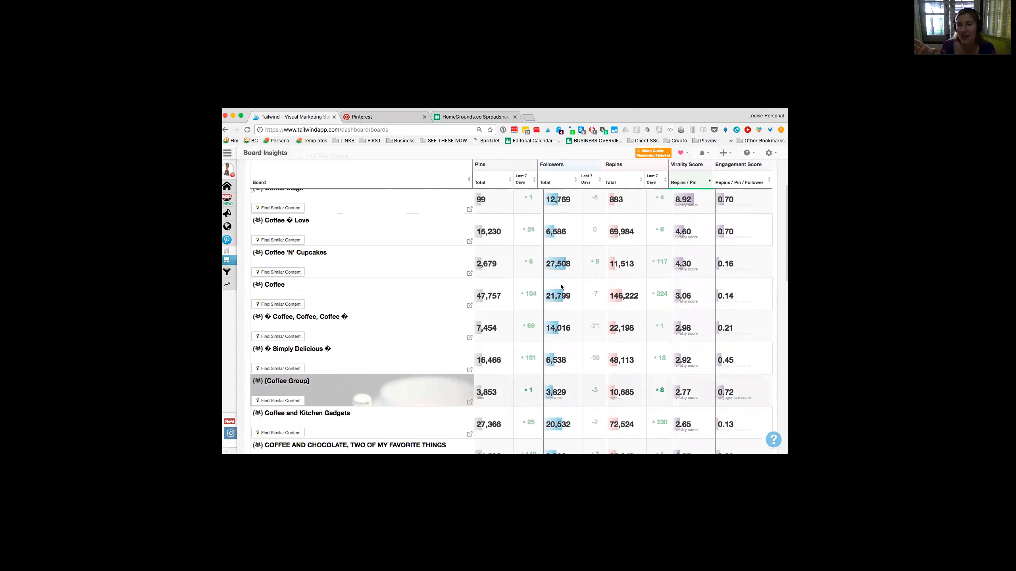
pyautogui.scroll(-3, 561, 284)
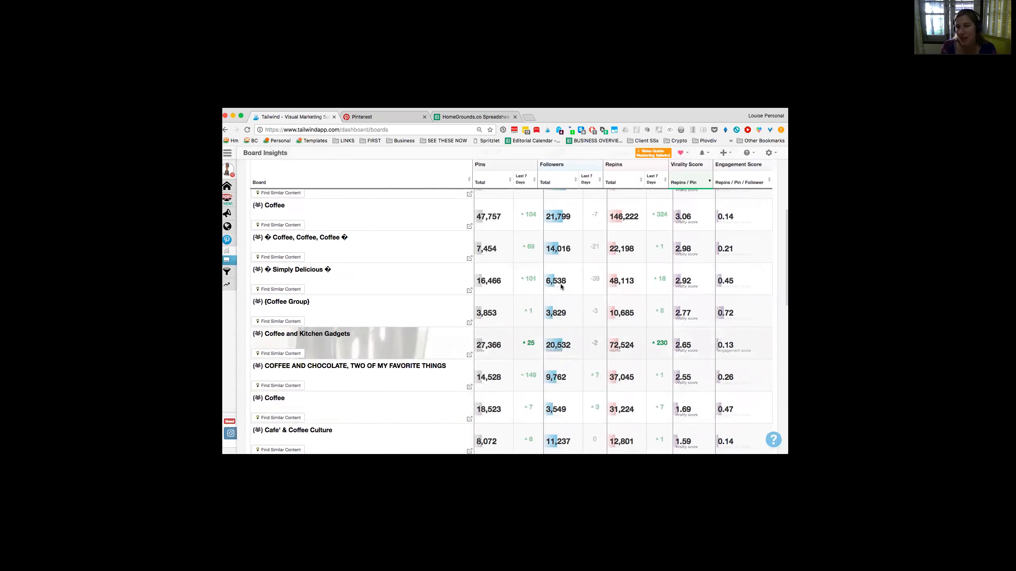
pyautogui.scroll(-2, 713, 322)
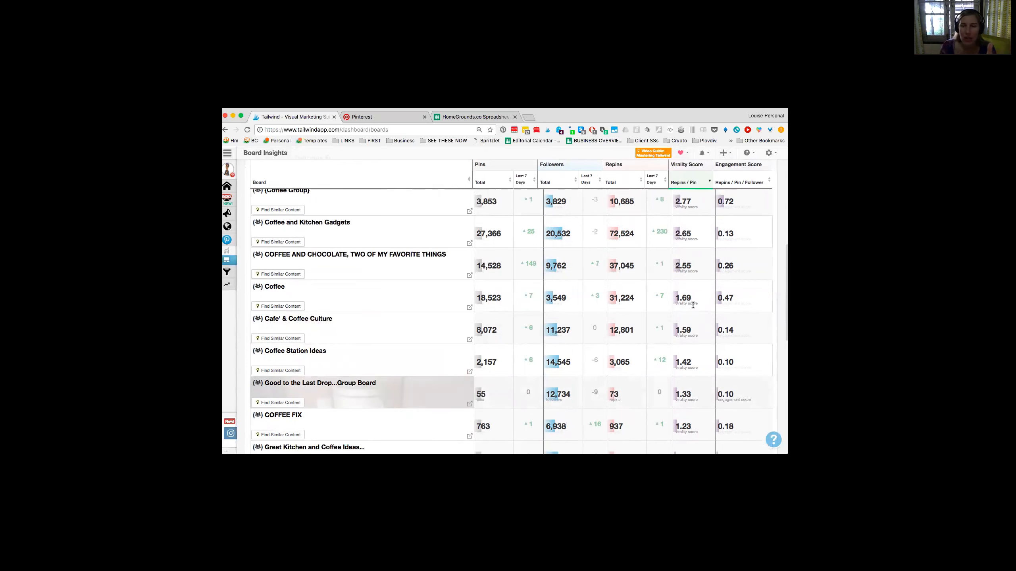
pyautogui.scroll(1, 694, 305)
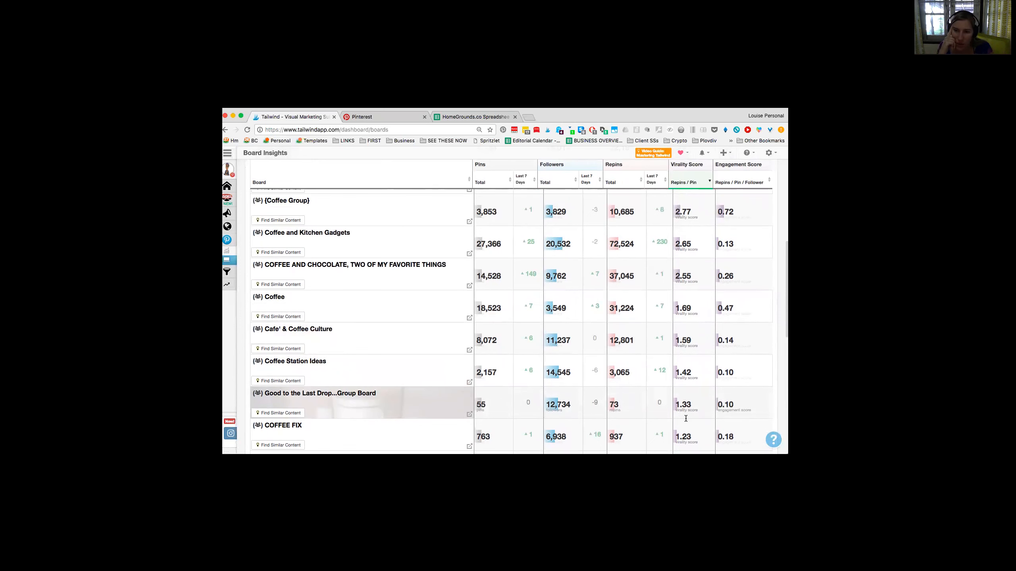
pyautogui.scroll(-5, 686, 422)
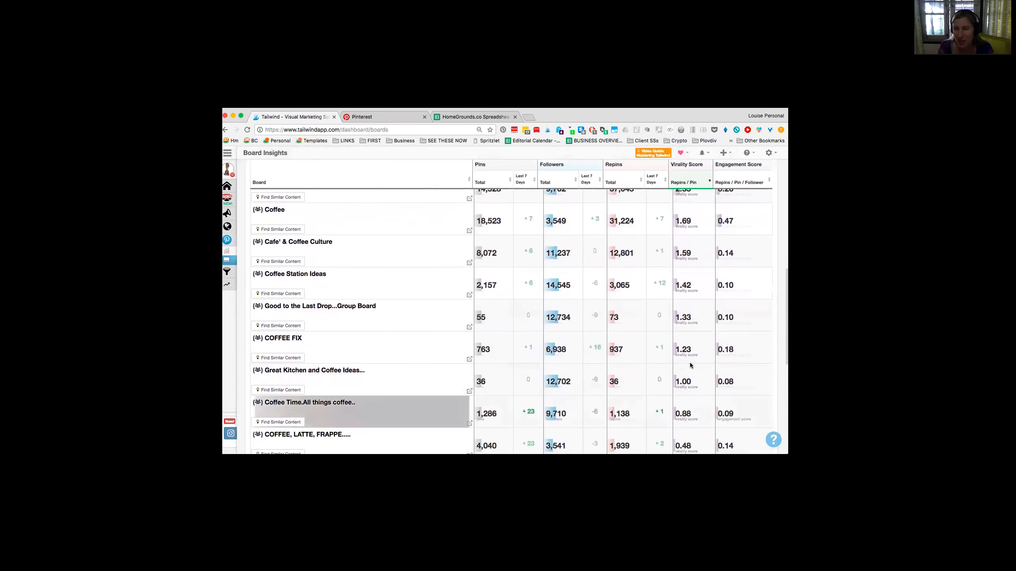
pyautogui.scroll(-3, 689, 344)
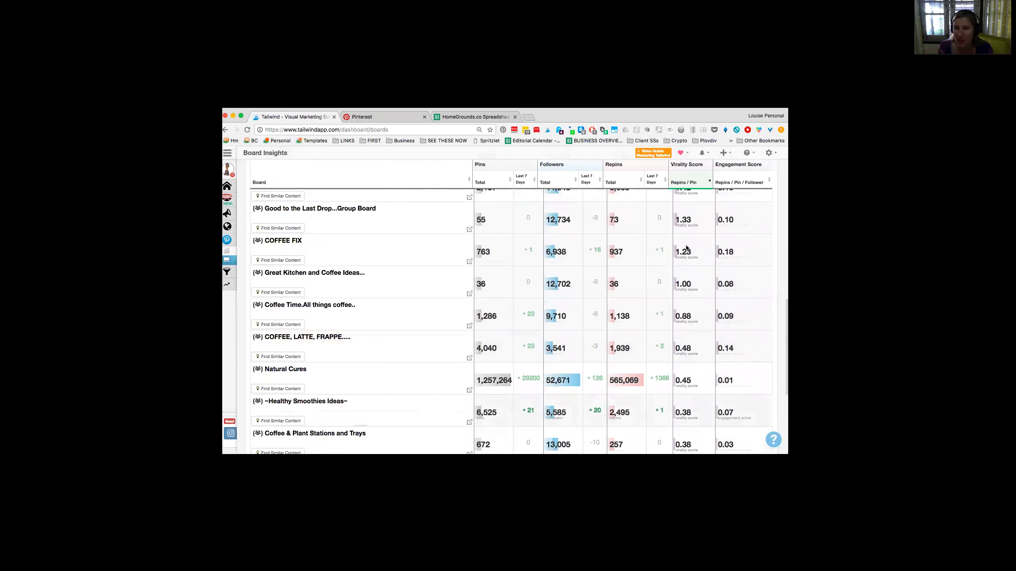
pyautogui.scroll(4, 688, 379)
pyautogui.scroll(10, 688, 379)
pyautogui.scroll(6, 689, 378)
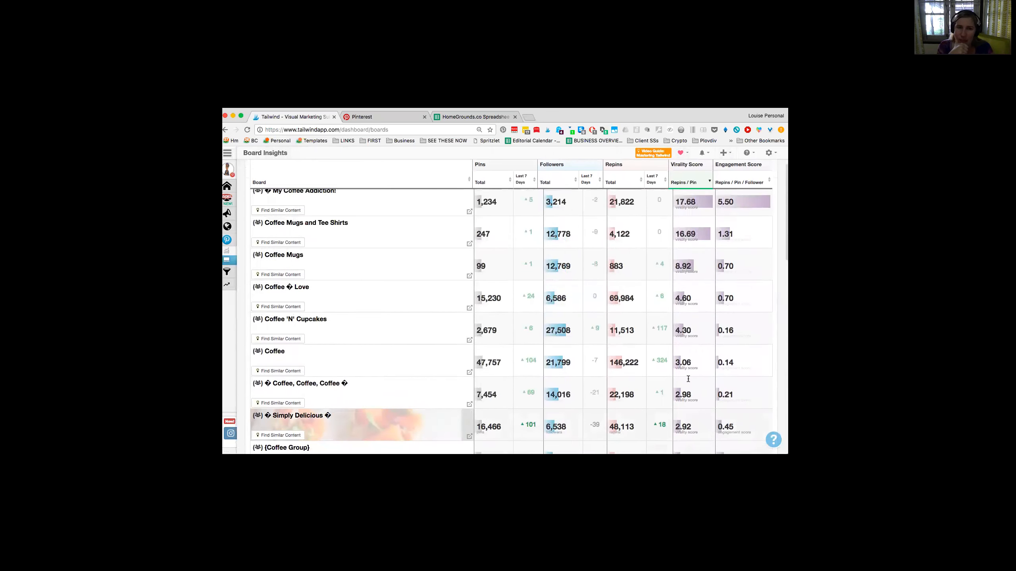
pyautogui.scroll(3, 688, 378)
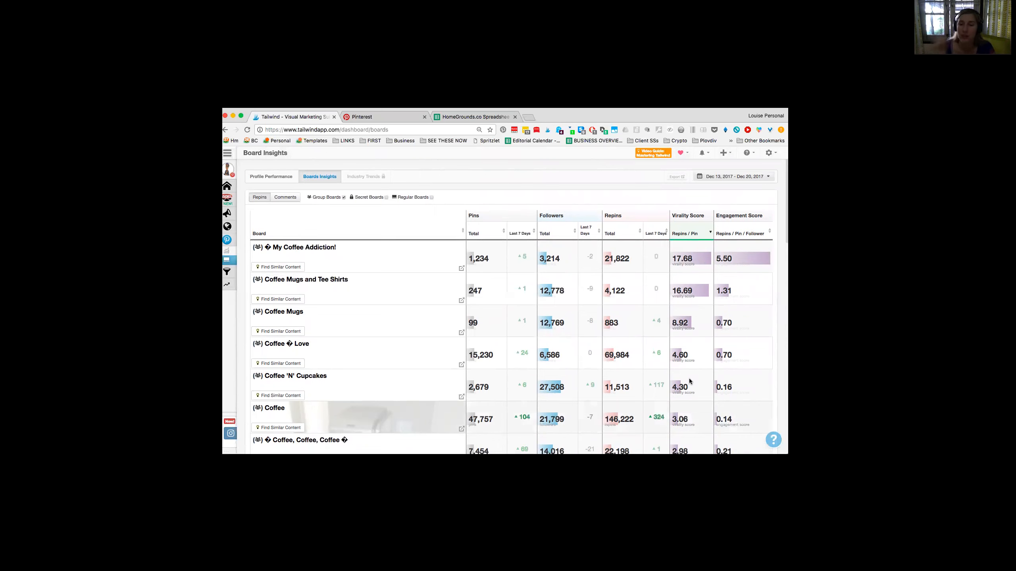
# Step: Check where virality falls off among the group boards between Simply Delicious and COFFEE FIX, and recheck the leading boards
pyautogui.scroll(-10, 688, 381)
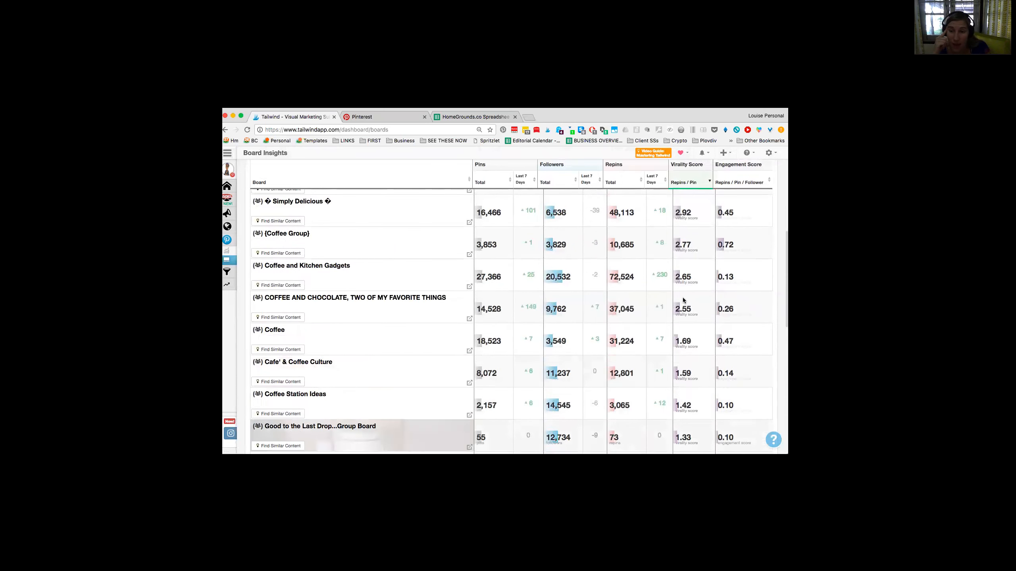
pyautogui.scroll(-1, 682, 349)
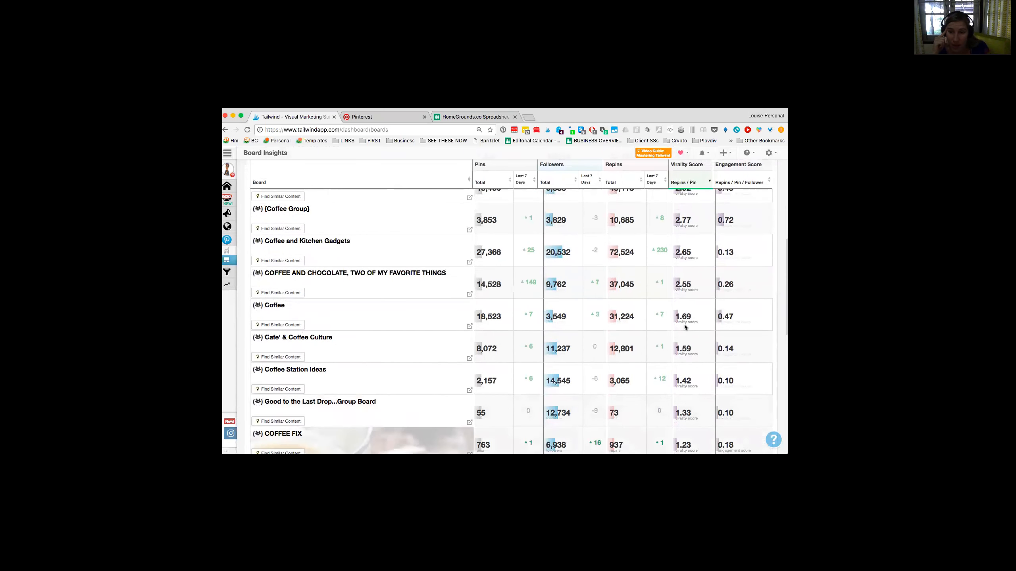
pyautogui.scroll(2, 679, 352)
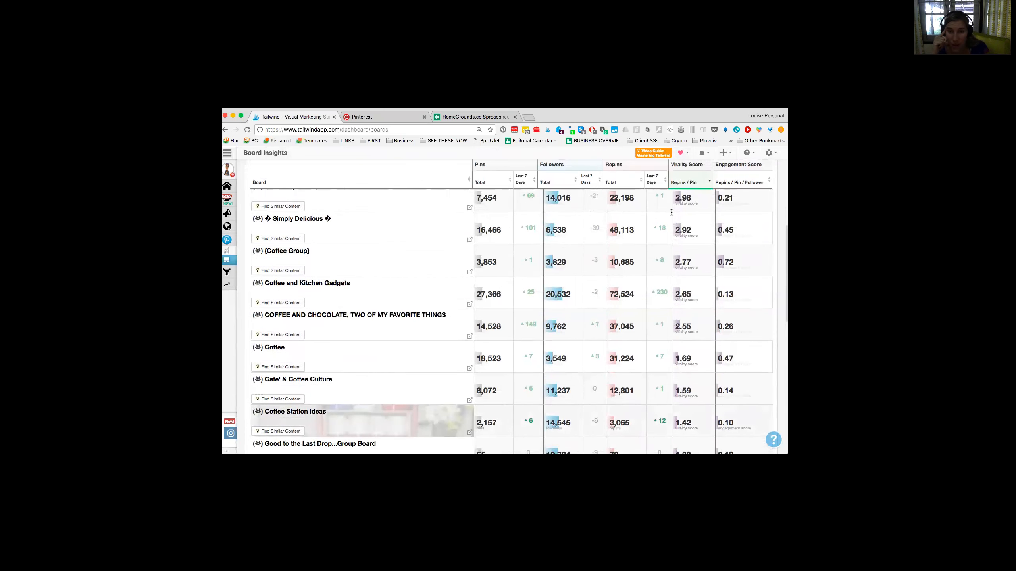
pyautogui.scroll(5, 667, 298)
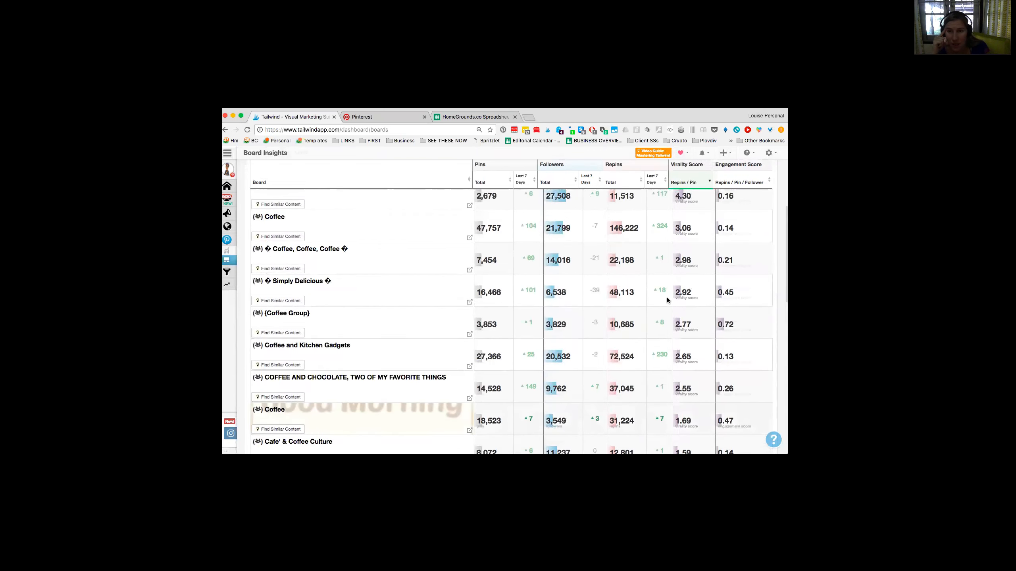
pyautogui.scroll(5, 667, 298)
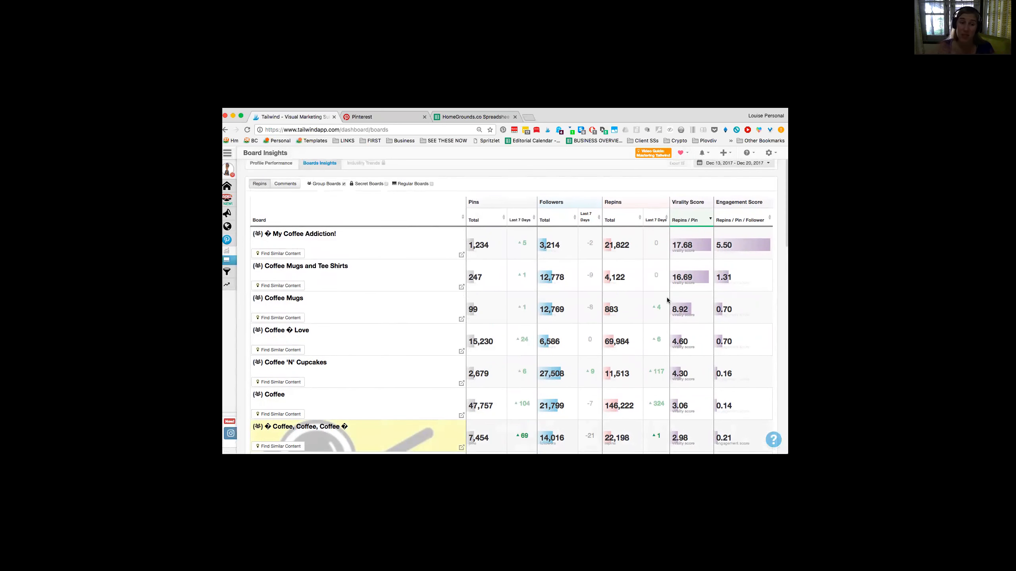
pyautogui.scroll(-4, 636, 289)
pyautogui.scroll(-3, 637, 291)
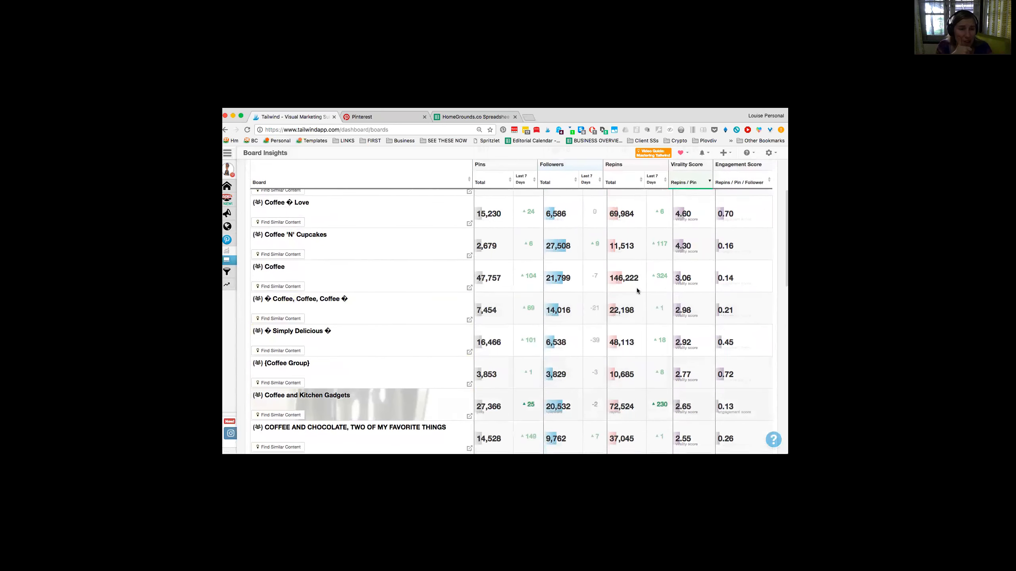
# Step: Recheck the mid-ranked group boards by virality score and glance at the Home Grounds boards page on Pinterest
pyautogui.scroll(-3, 637, 291)
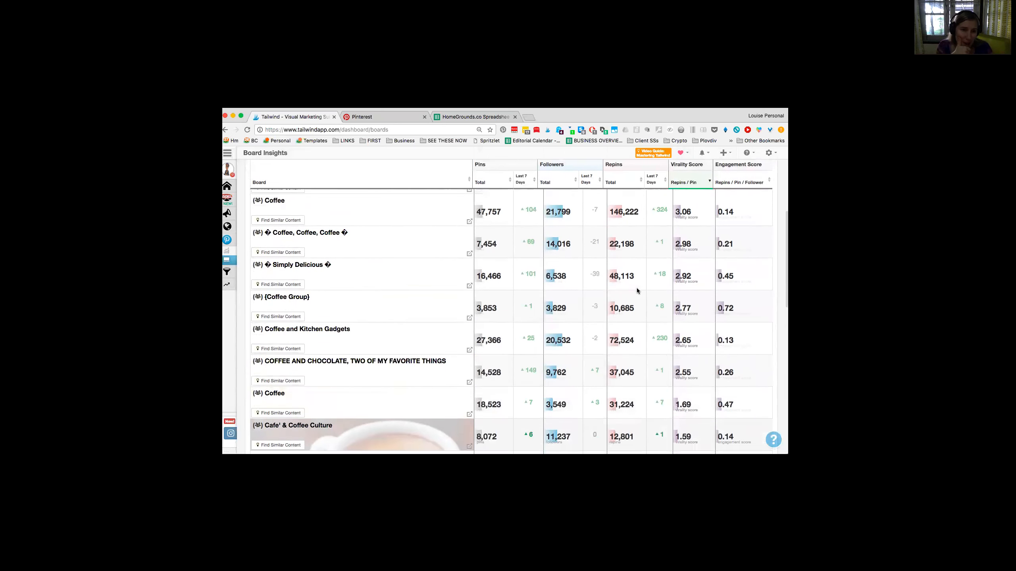
pyautogui.scroll(1, 637, 289)
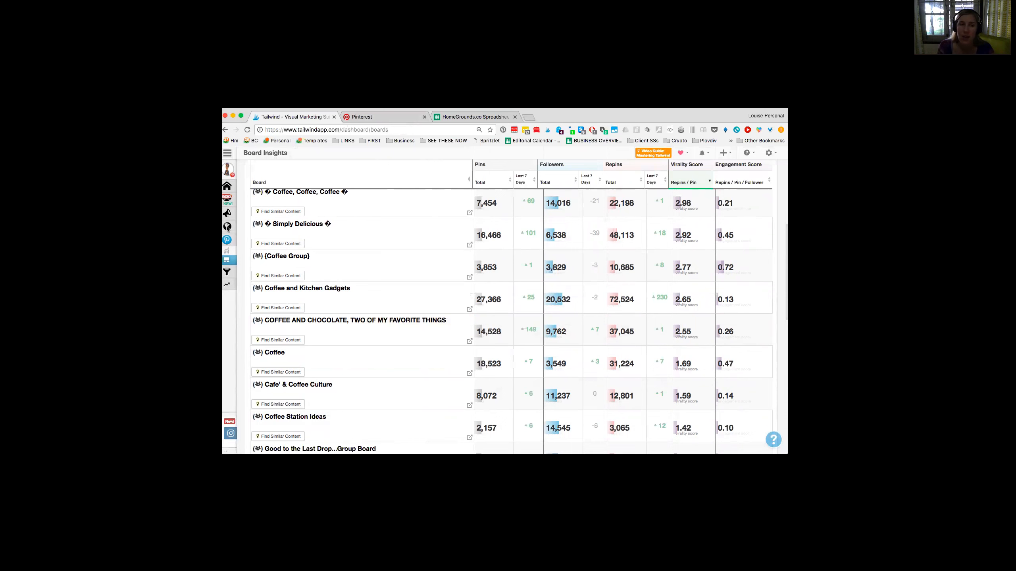
pyautogui.click(379, 119)
pyautogui.scroll(-3, 383, 188)
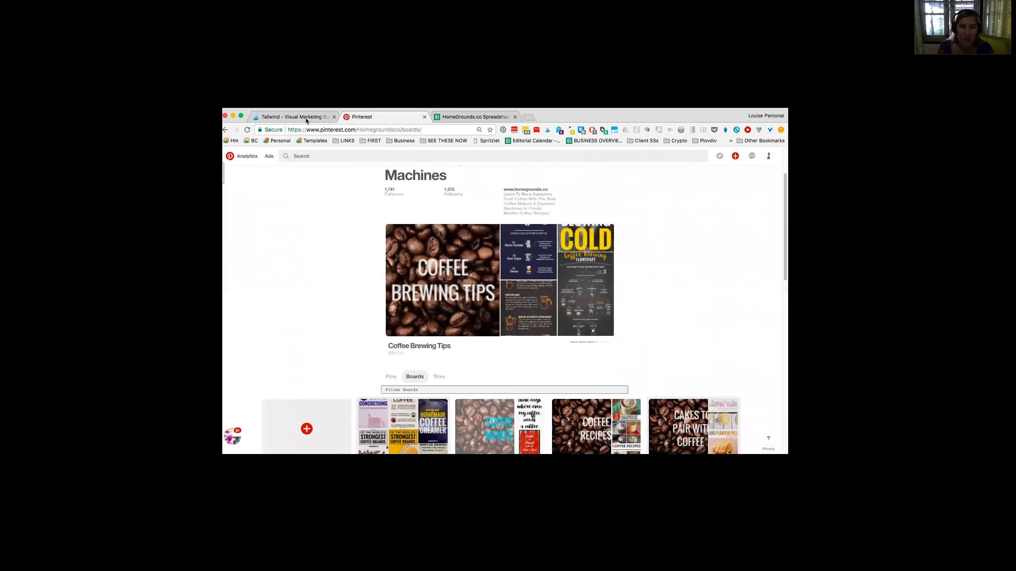
pyautogui.click(304, 117)
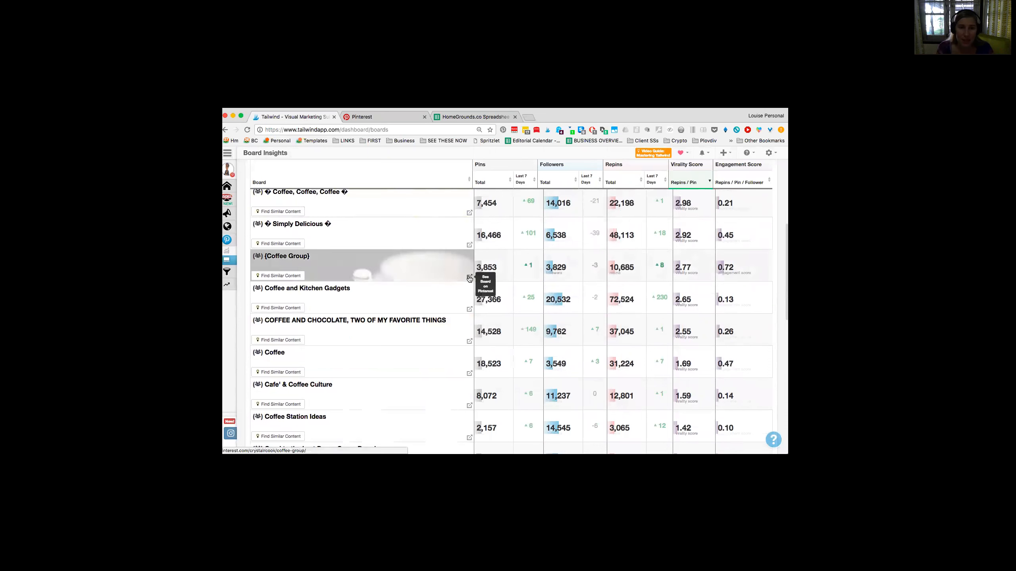
# Step: Open the low-ranked Coffee Snobbery group board on Pinterest from the end of Tailwind's board list
pyautogui.scroll(-5, 468, 352)
pyautogui.scroll(-10, 468, 353)
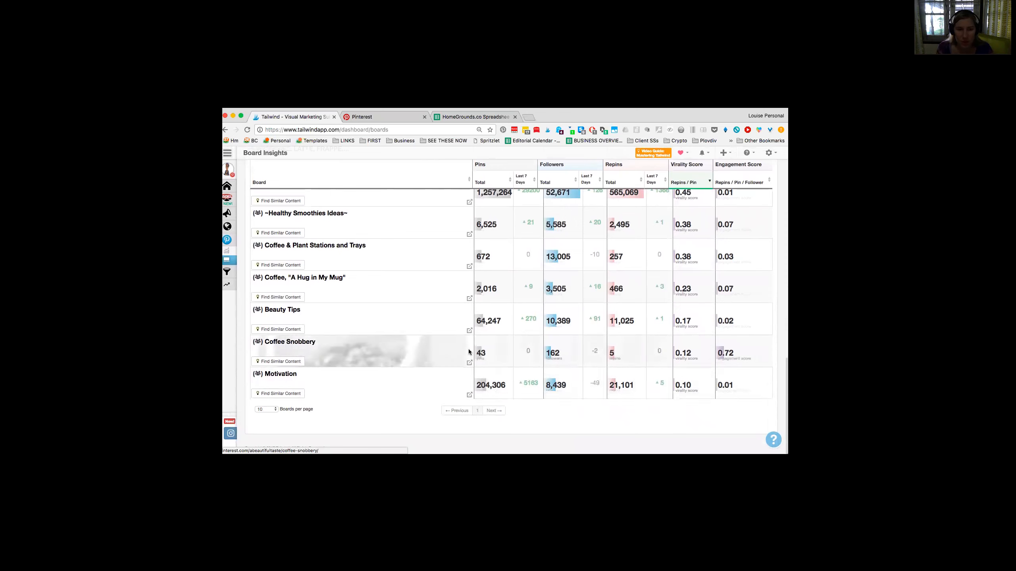
pyautogui.click(469, 363)
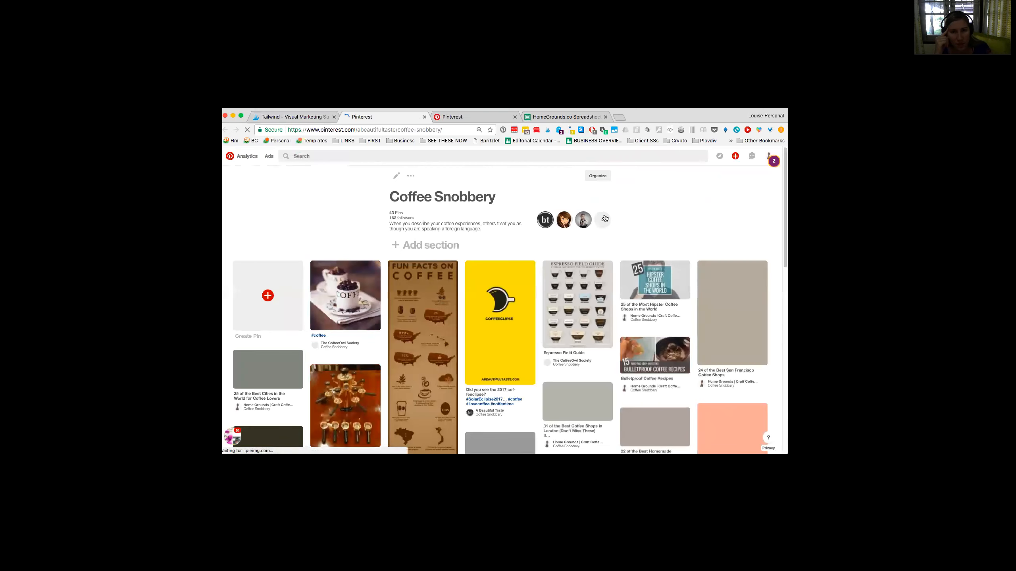
# Step: Check the Coffee Snobbery board's collaborators and open its edit settings to find the option for leaving the board
pyautogui.click(604, 221)
pyautogui.click(557, 239)
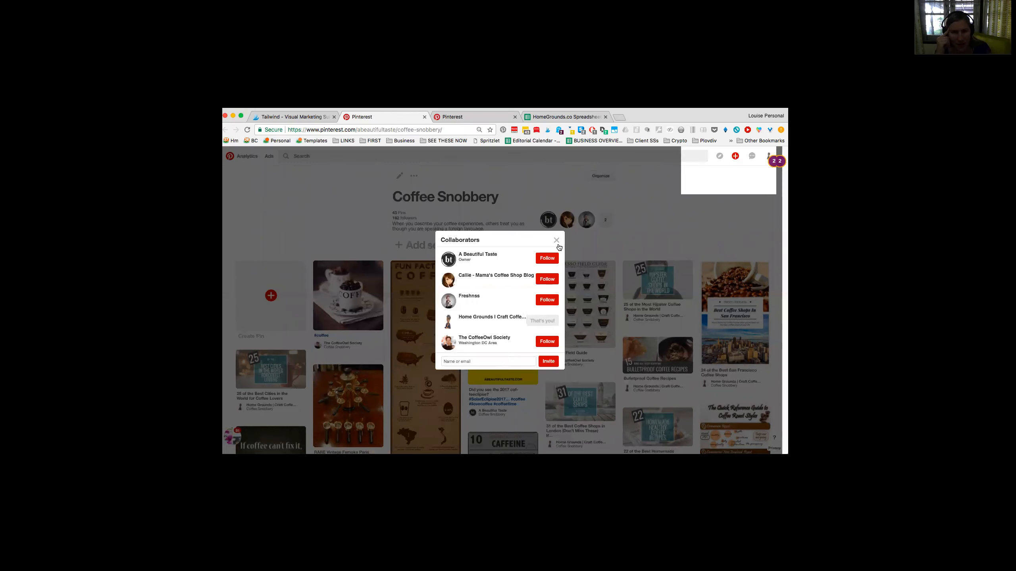
pyautogui.click(398, 175)
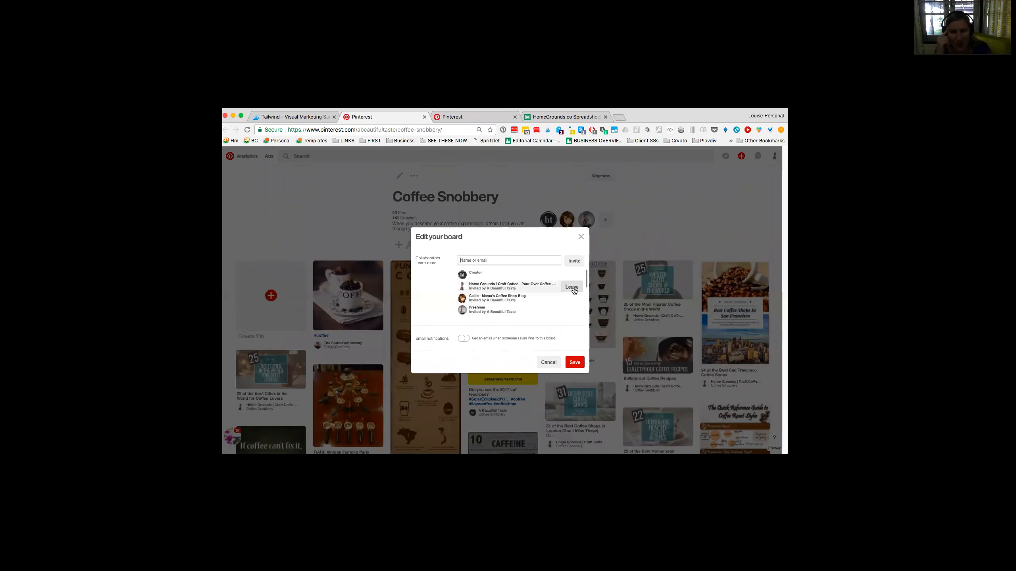
# Step: Switch to the HomeGrounds.co spreadsheet and review the existing board names and descriptions alongside the new name and description columns
pyautogui.click(564, 116)
pyautogui.scroll(-5, 305, 339)
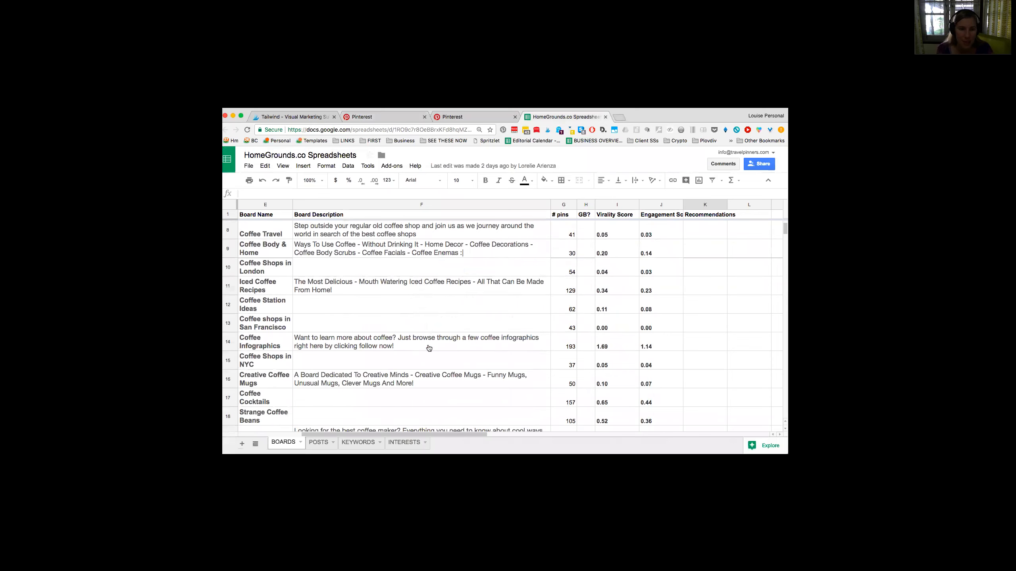
pyautogui.scroll(-2, 306, 339)
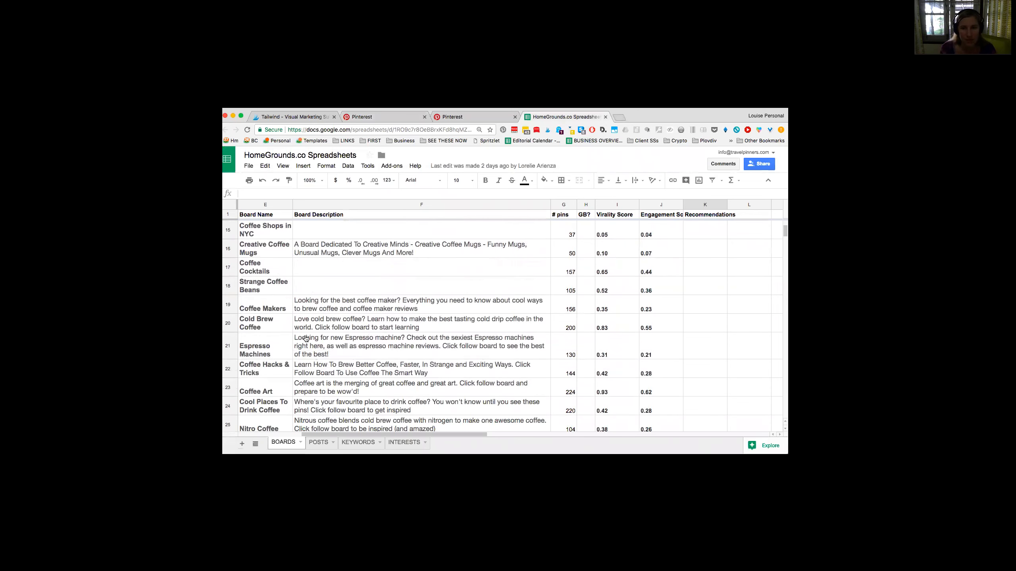
pyautogui.scroll(-2, 246, 366)
pyautogui.scroll(10, 246, 367)
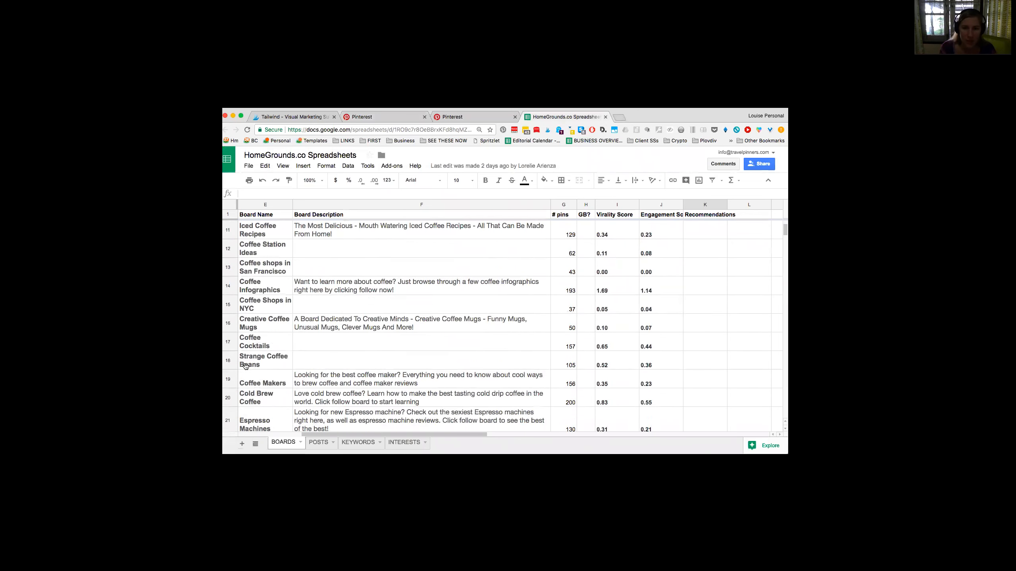
pyautogui.hscroll(-3, 246, 367)
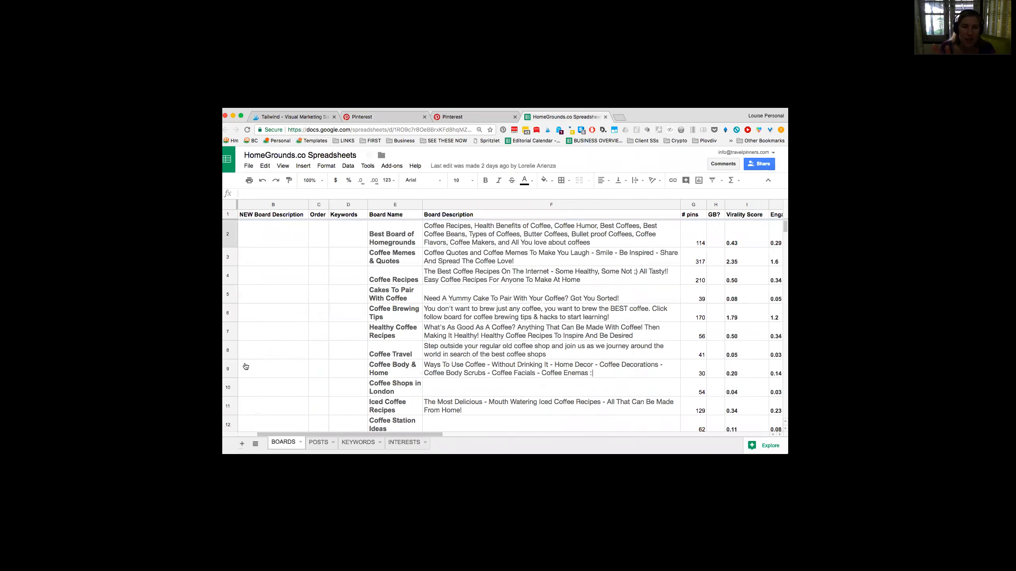
pyautogui.hscroll(-2, 246, 367)
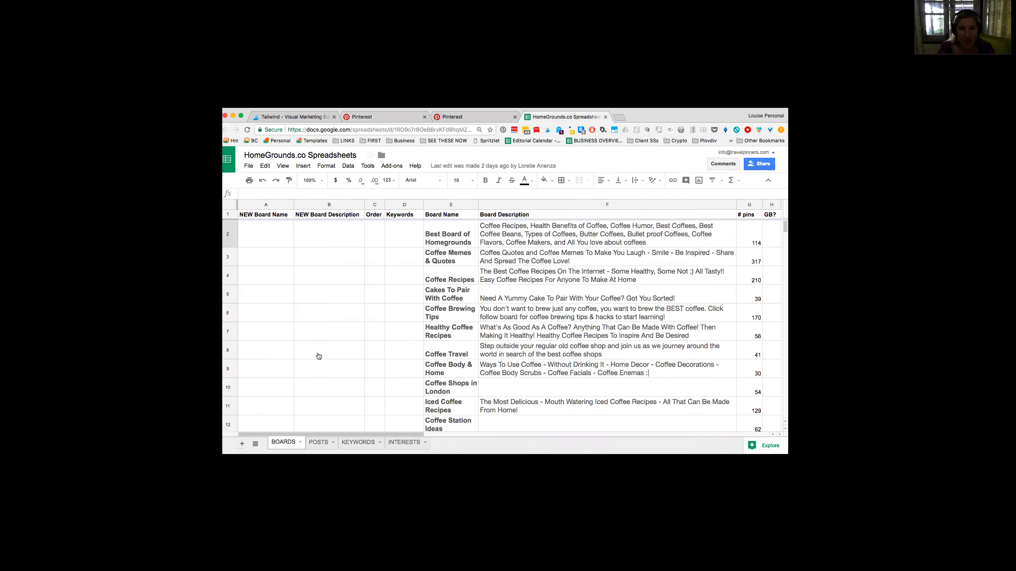
# Step: Check the boards list for missing descriptions and select the empty description of Coffee Station Ideas
pyautogui.scroll(-5, 333, 356)
pyautogui.hscroll(3, 335, 358)
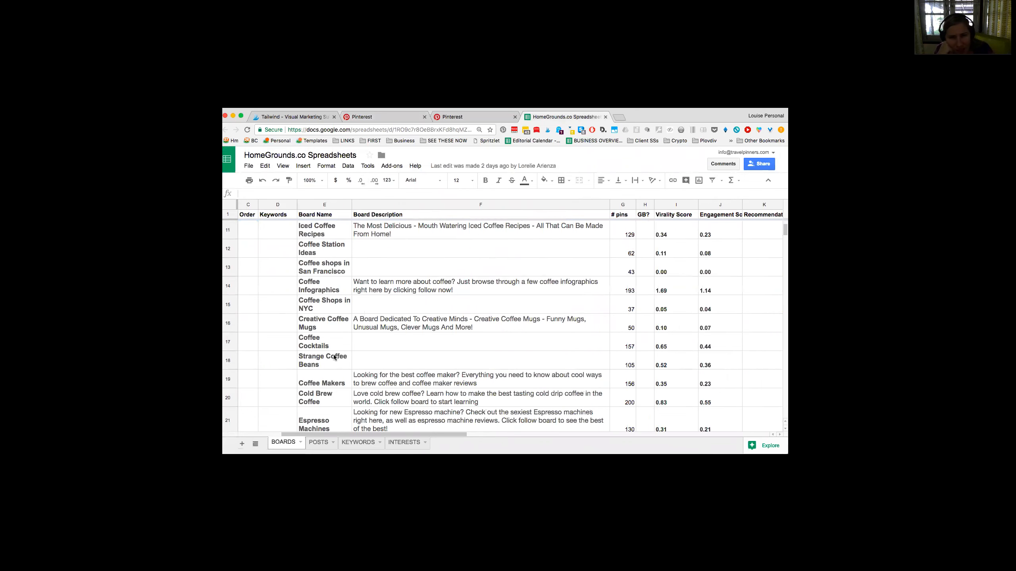
pyautogui.scroll(5, 335, 357)
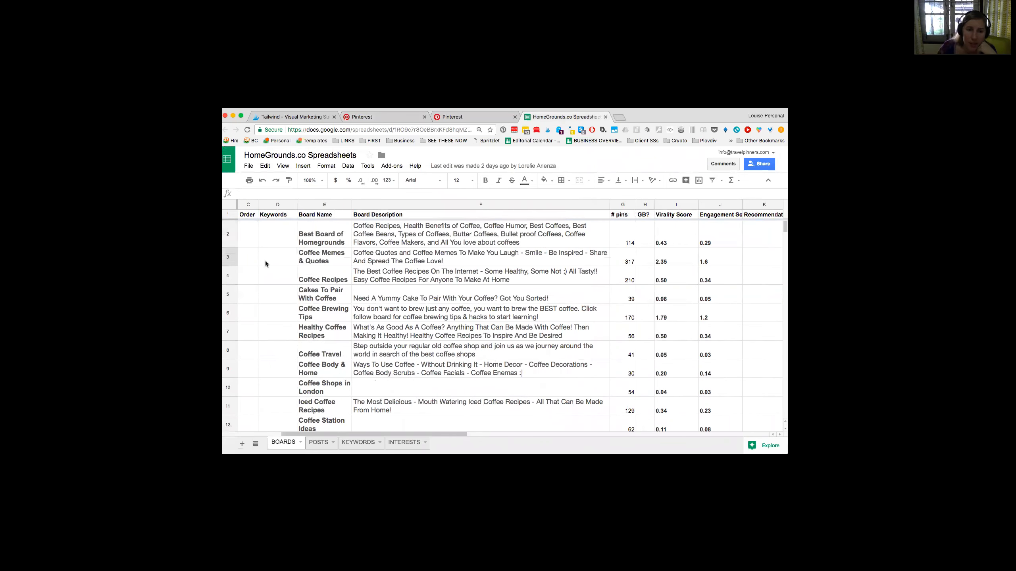
pyautogui.scroll(-4, 290, 278)
pyautogui.click(419, 281)
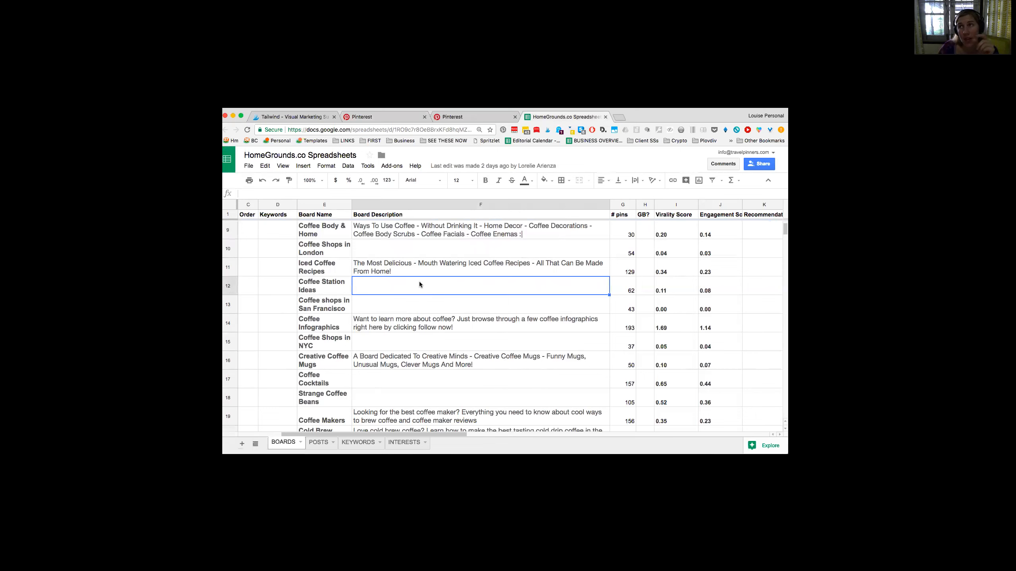
# Step: Review the board names and descriptions down to Nitro Coffee, and select the Coffee Brewing Tips board name
pyautogui.scroll(-1, 447, 331)
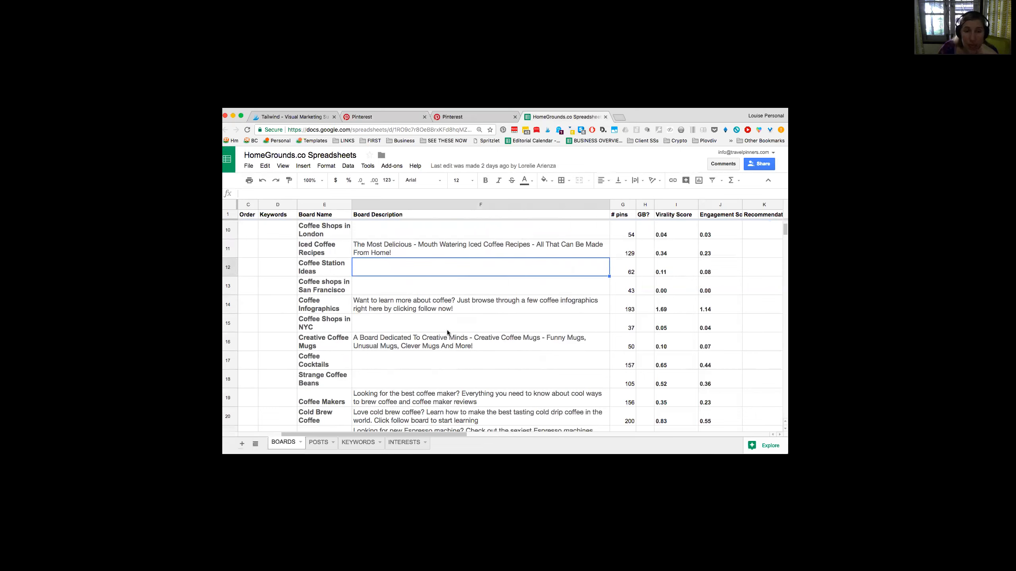
pyautogui.scroll(-4, 447, 330)
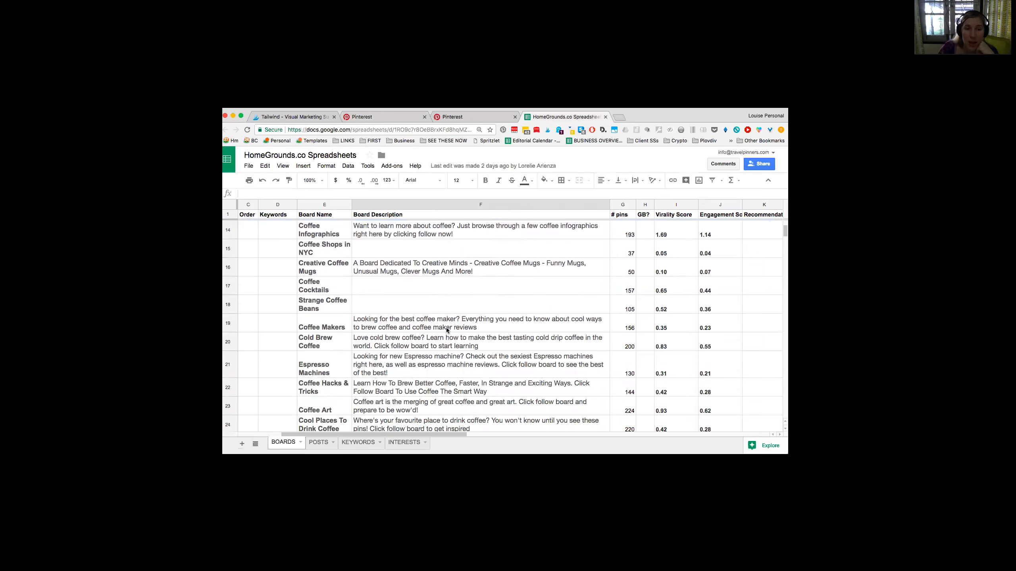
pyautogui.scroll(-1, 447, 327)
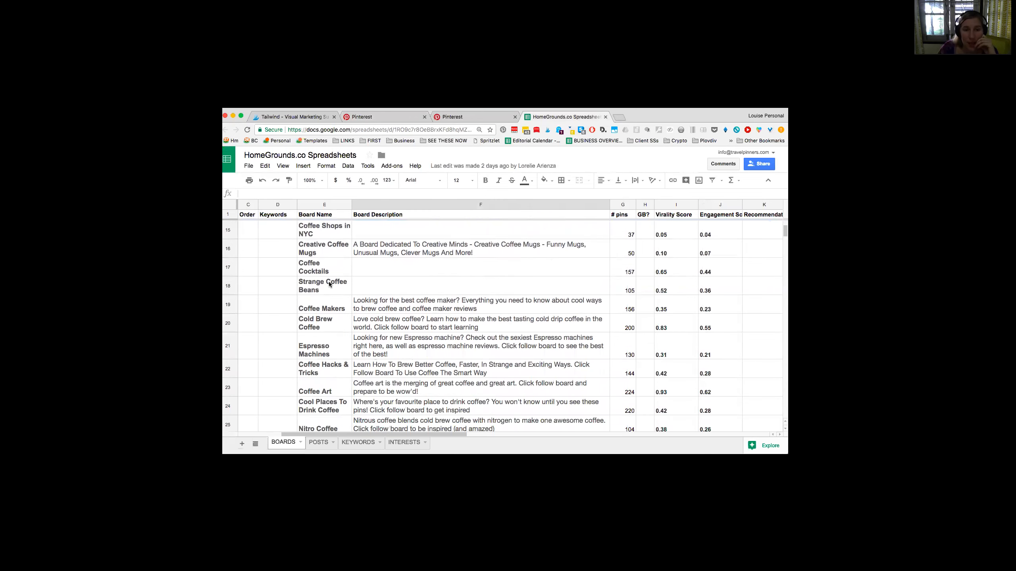
pyautogui.scroll(13, 329, 284)
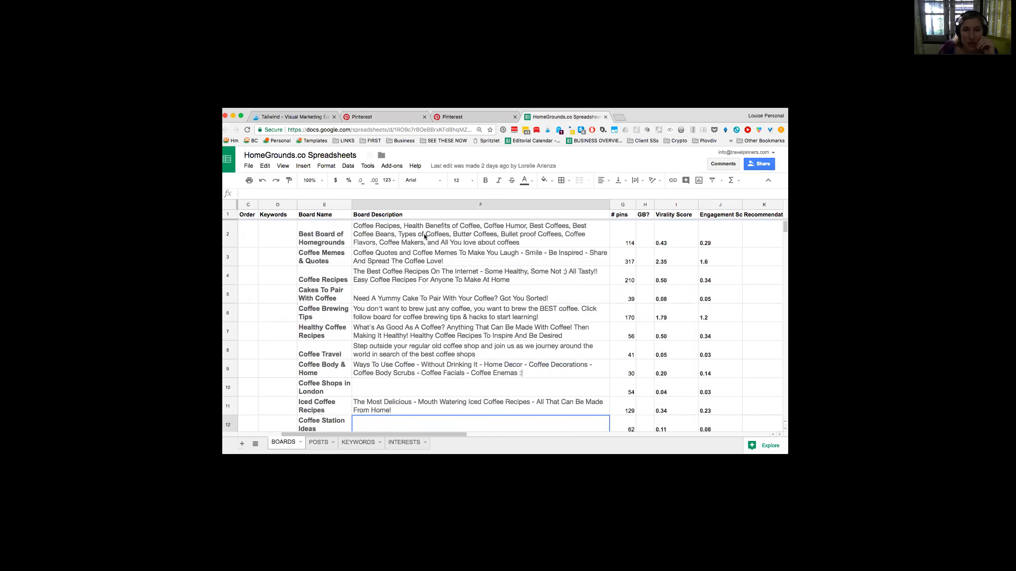
pyautogui.click(323, 313)
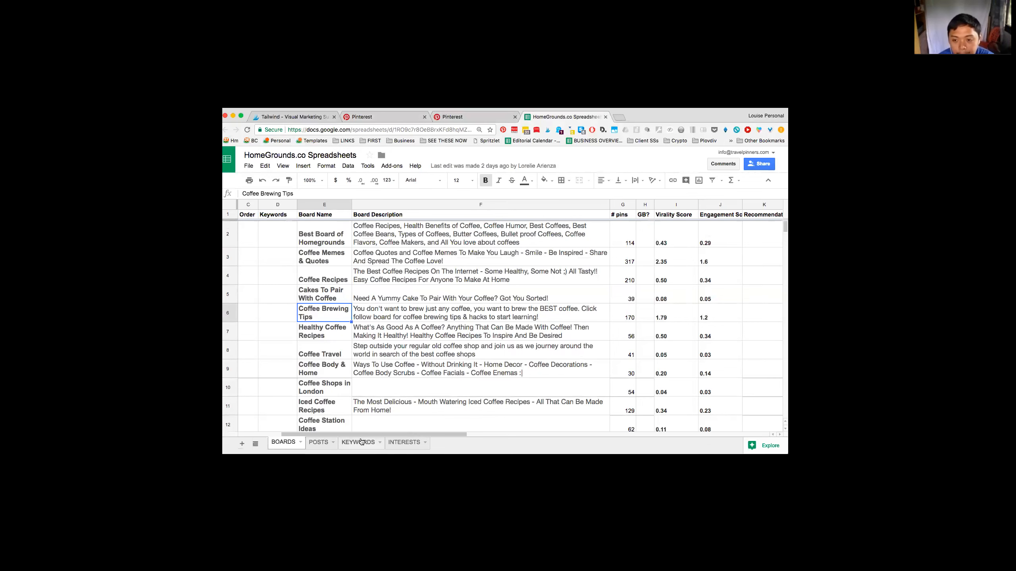
# Step: Open the INTERESTS sheet and check the follower figures for the Coffee and Coffee time interests
pyautogui.click(391, 442)
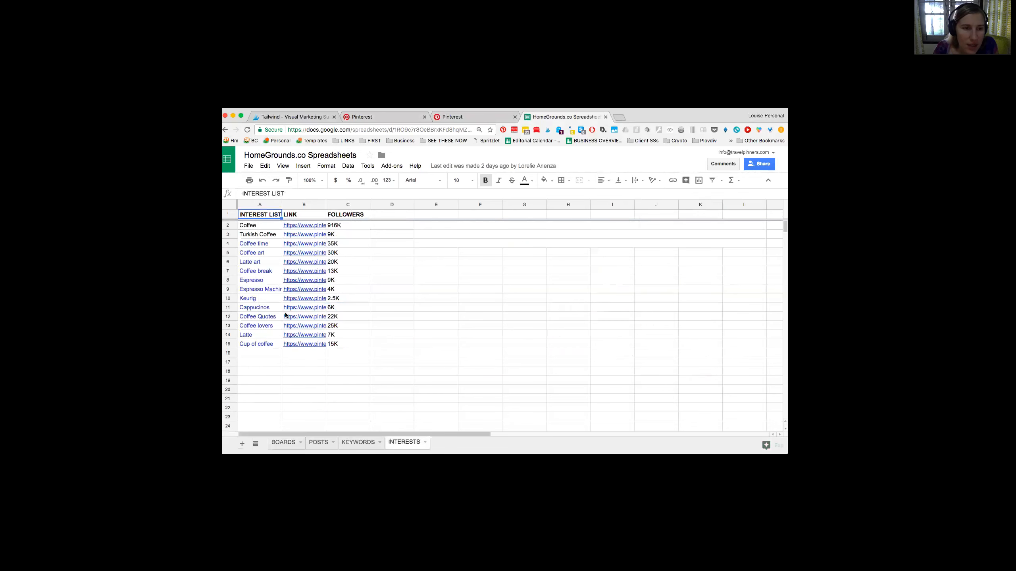
pyautogui.click(254, 227)
pyautogui.click(256, 217)
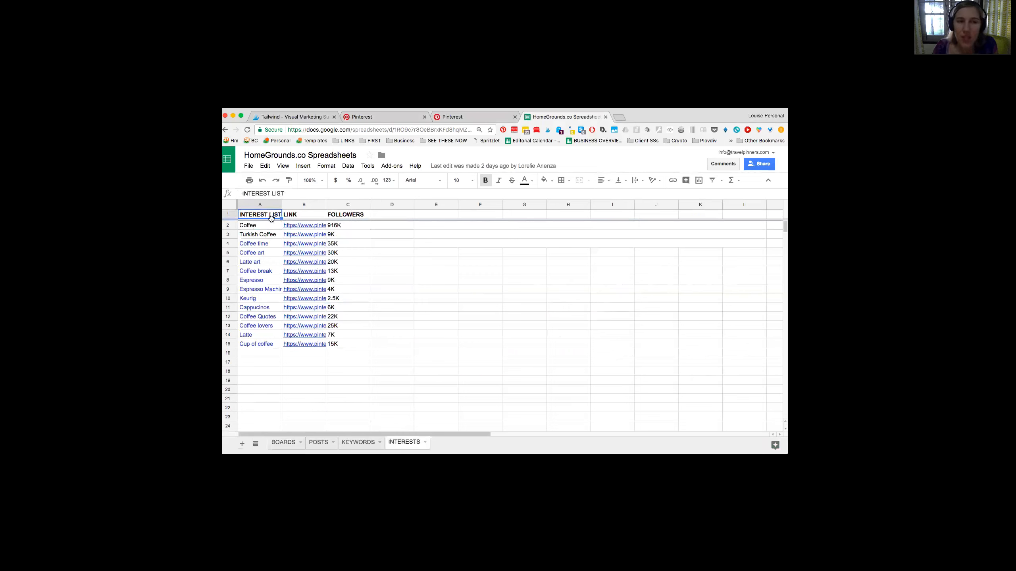
pyautogui.click(265, 226)
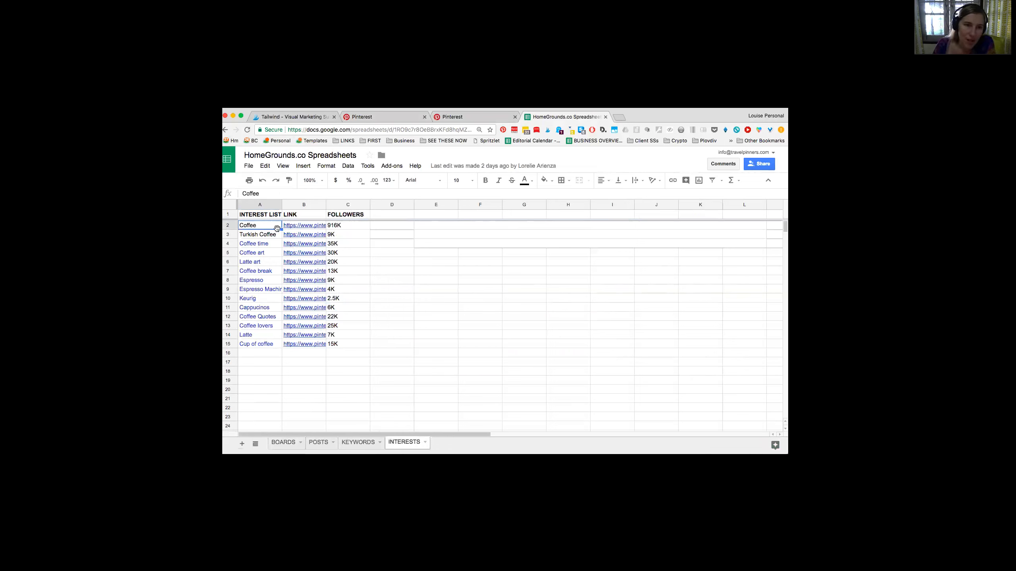
pyautogui.click(345, 226)
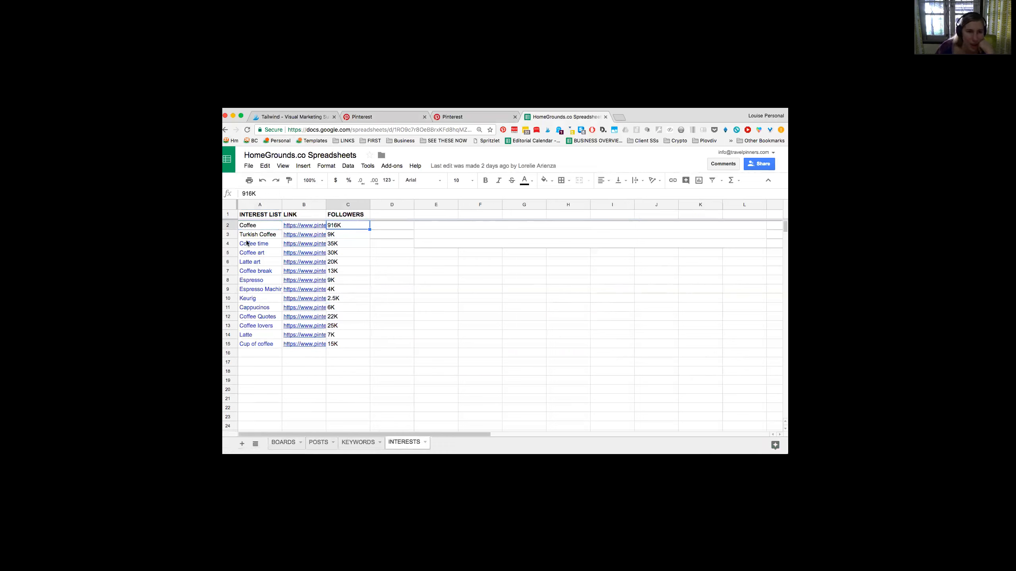
pyautogui.click(344, 243)
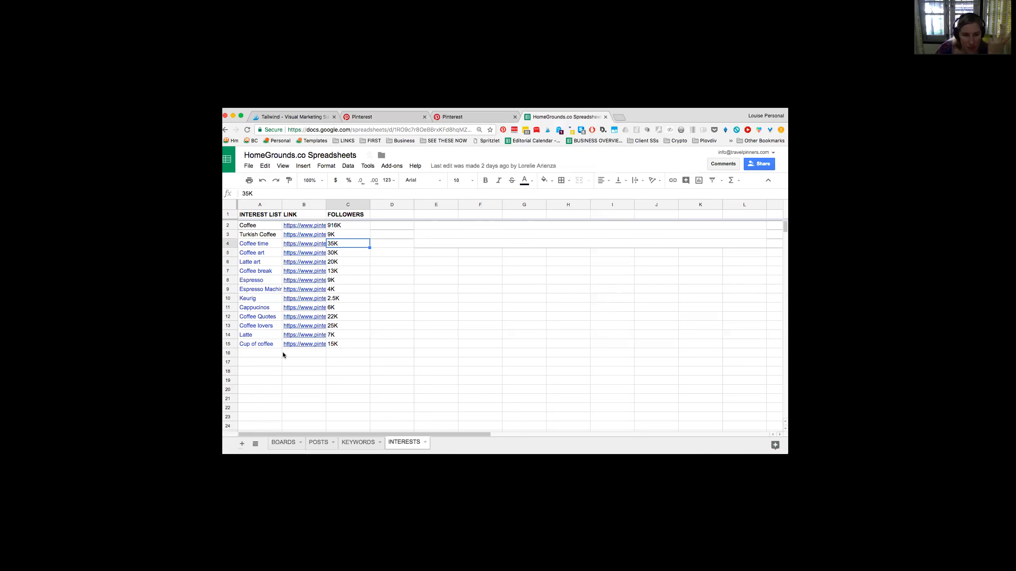
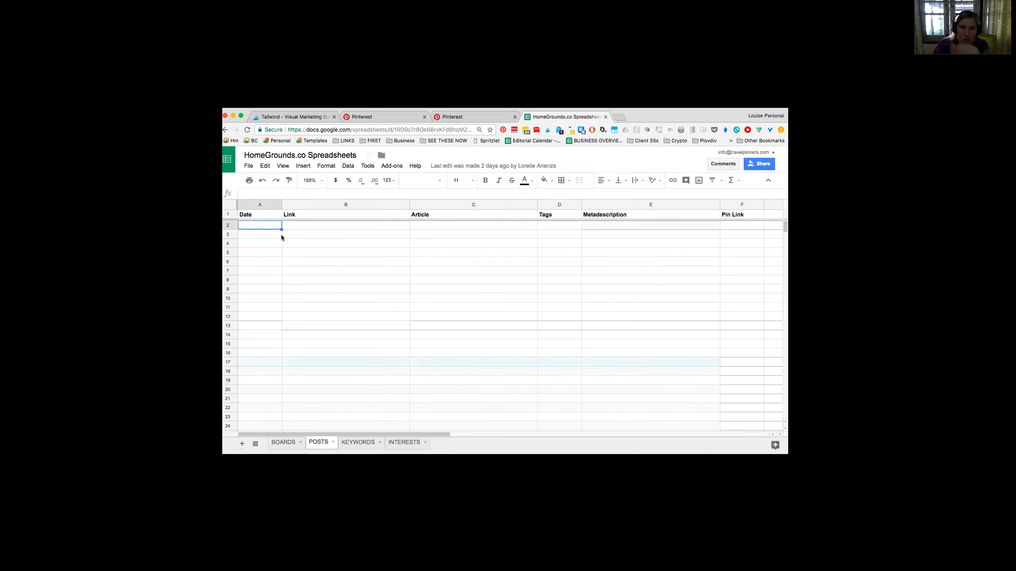
# Step: Look over the POSTS sheet's columns from Date to Pin Link
pyautogui.moveTo(282, 225); pyautogui.dragTo(762, 416)
pyautogui.click(752, 398)
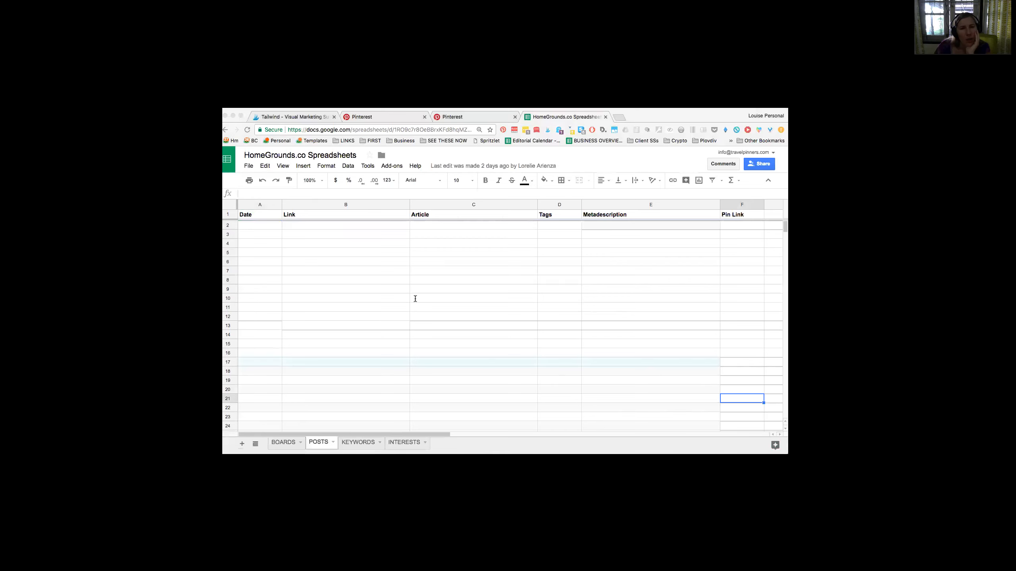
# Step: Open homegrounds.co in a new browser tab and go to the popular post How To Make Cold Brew Coffee In A Mason Jar
pyautogui.press('super+t')
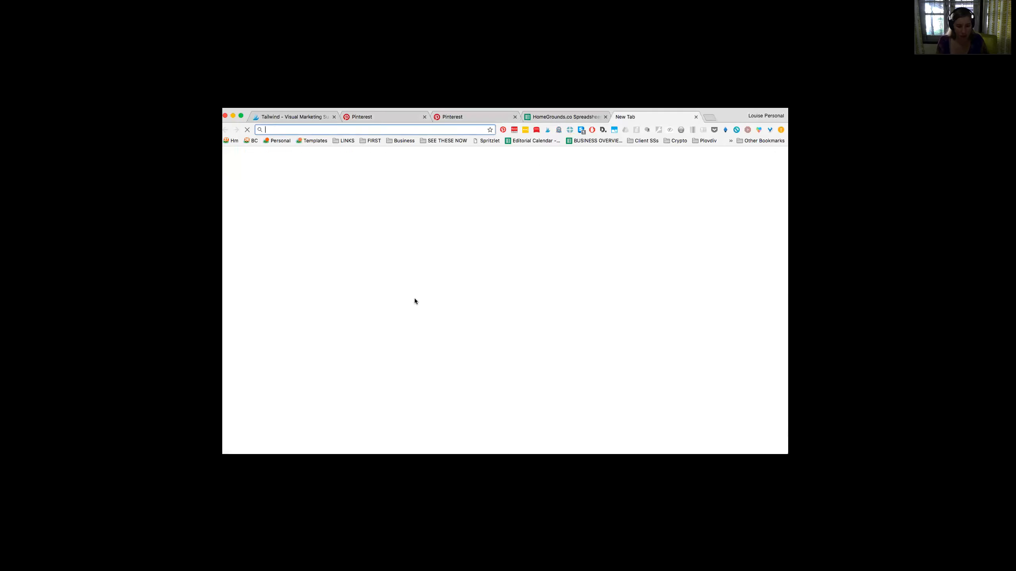
pyautogui.write('homegr')
pyautogui.press('Return')
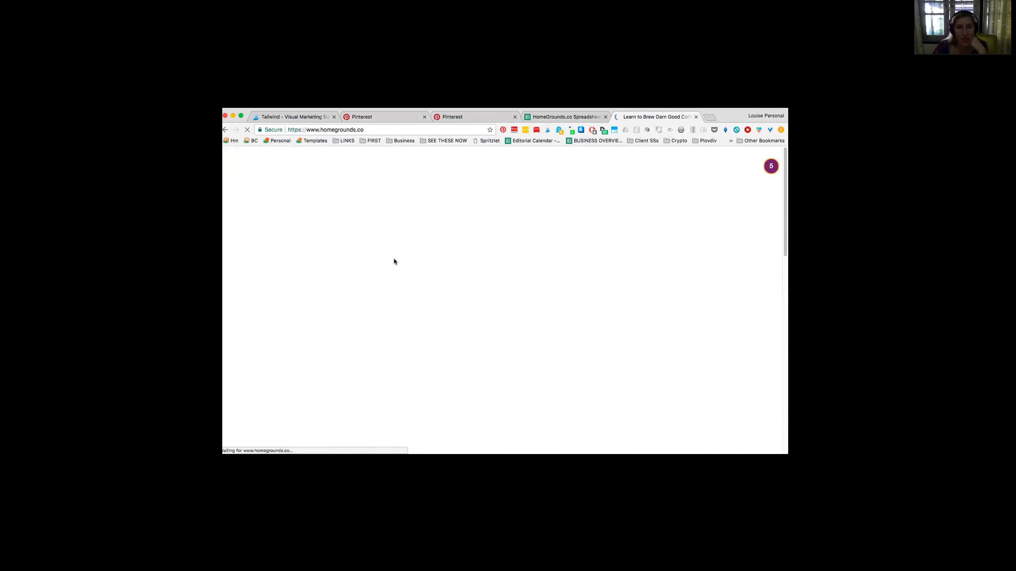
pyautogui.scroll(-5, 401, 324)
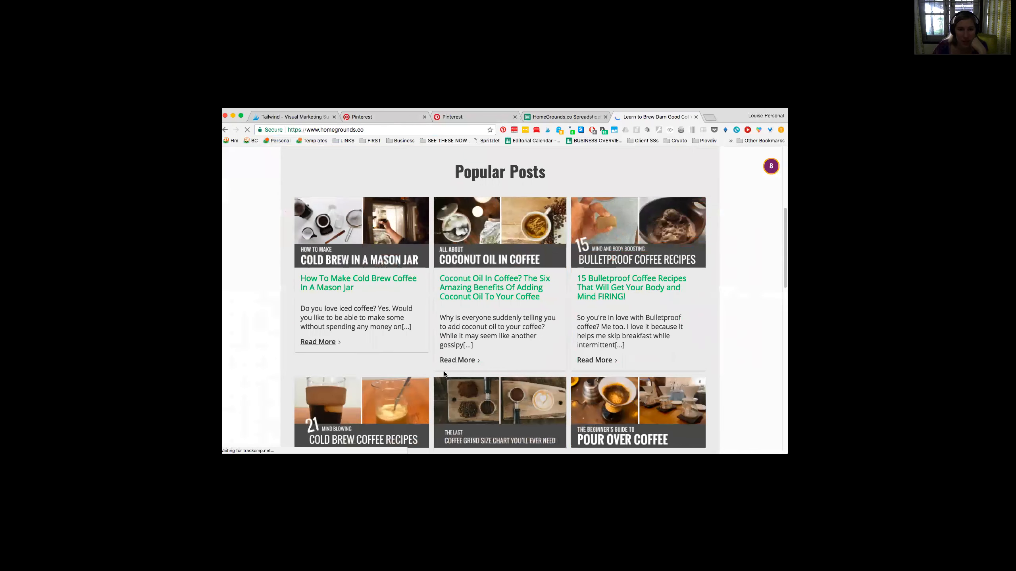
pyautogui.click(383, 279)
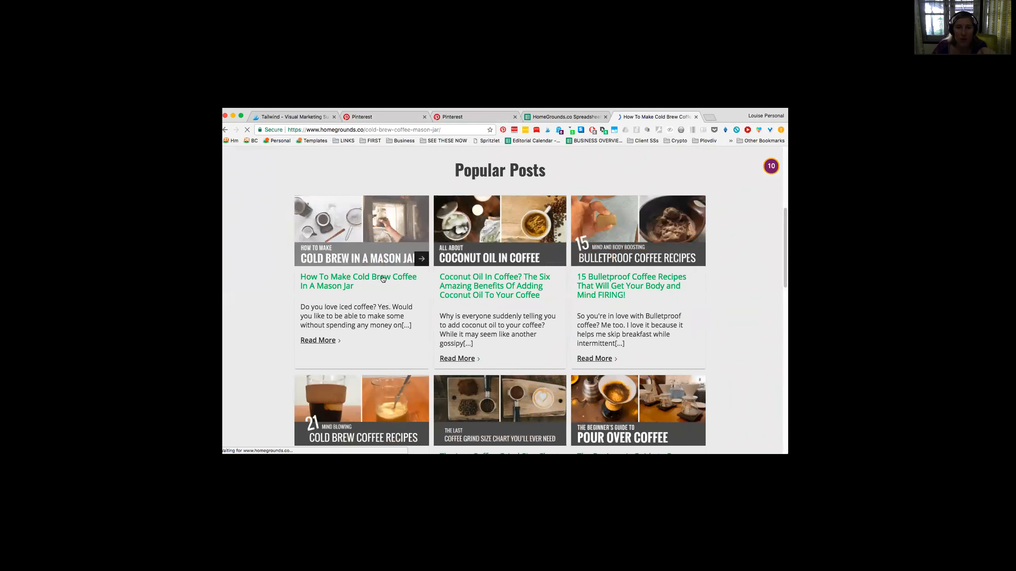
# Step: Collect the post's images with the Tailwind extension, check the vertical mason jar image's description and send that pin for scheduling
pyautogui.scroll(-5, 383, 279)
pyautogui.click(548, 129)
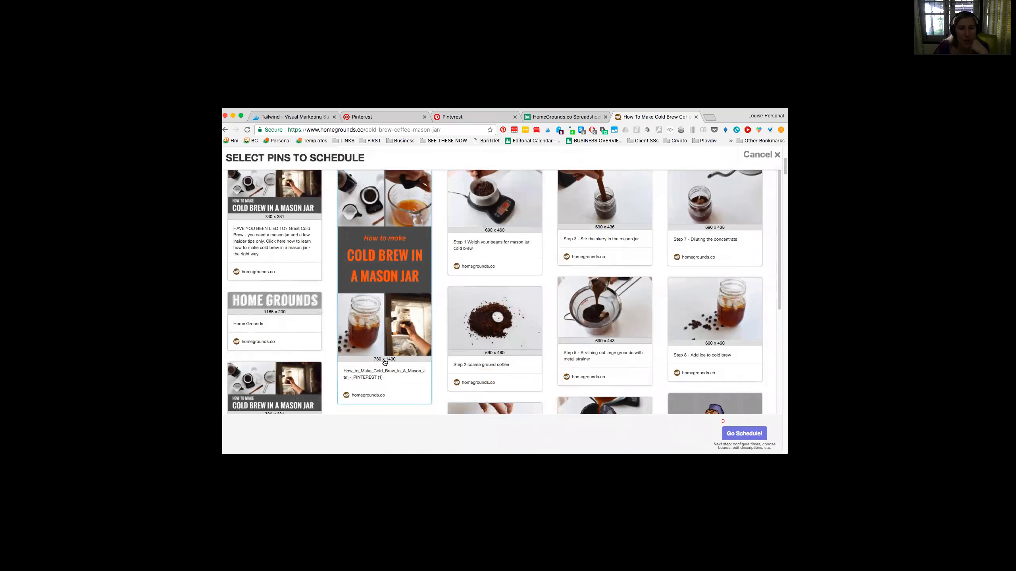
pyautogui.scroll(-10, 430, 371)
pyautogui.scroll(10, 429, 371)
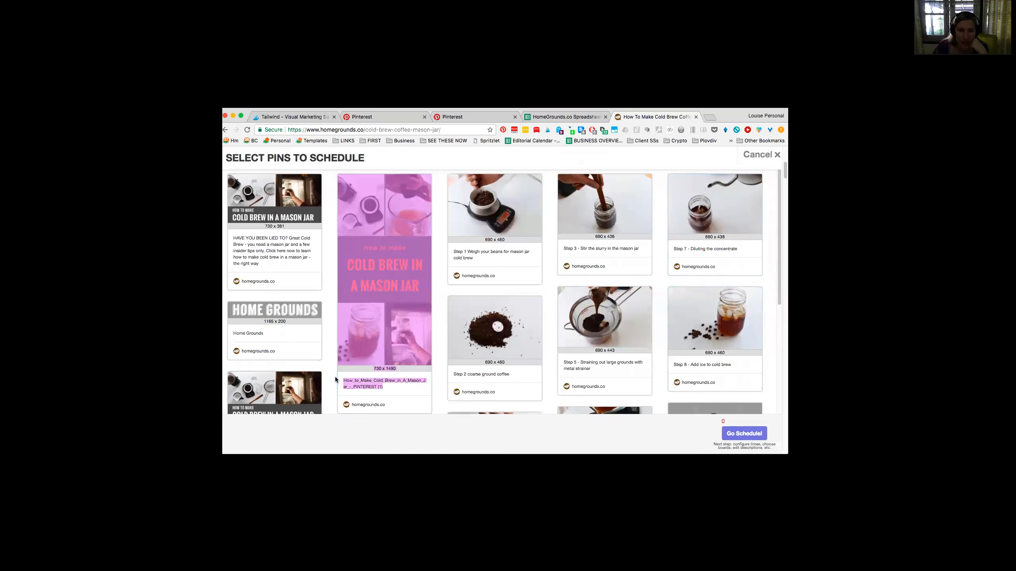
pyautogui.moveTo(386, 389); pyautogui.dragTo(344, 381)
pyautogui.click(744, 433)
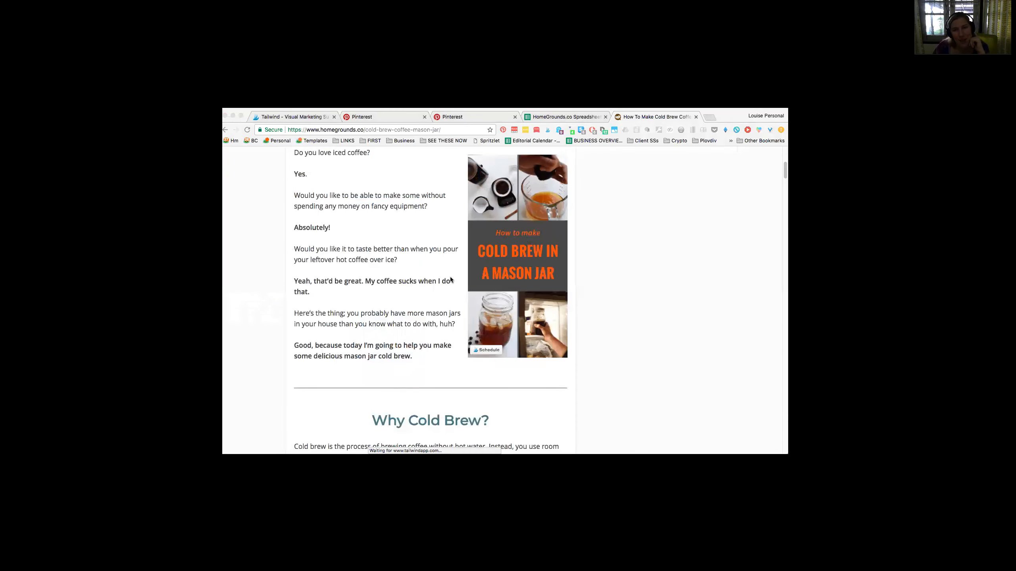
# Step: Switch to Tailwind, show the publisher drafts and check the pin description of the cold brew mason jar draft
pyautogui.click(294, 117)
pyautogui.click(226, 225)
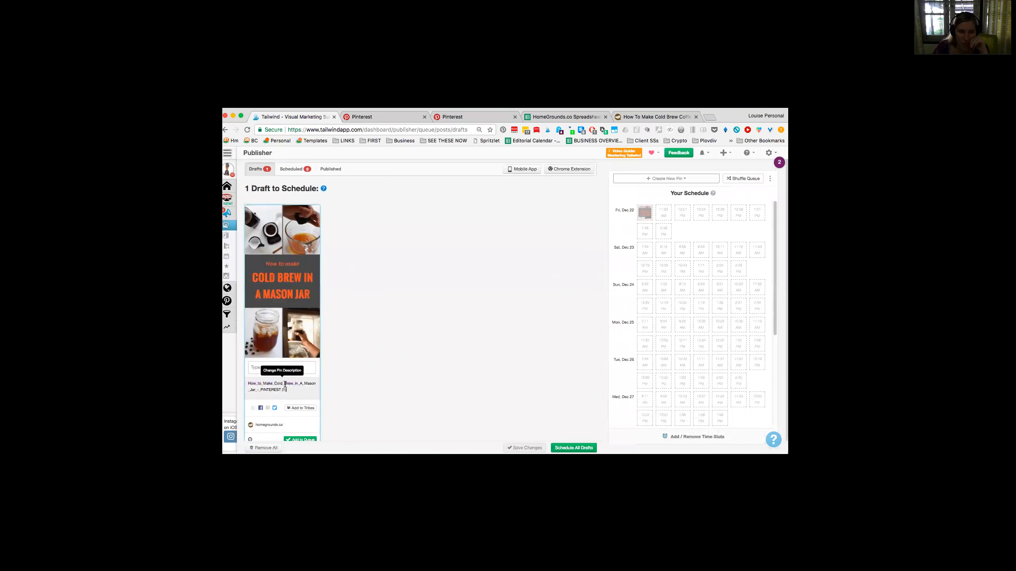
pyautogui.scroll(-1, 377, 375)
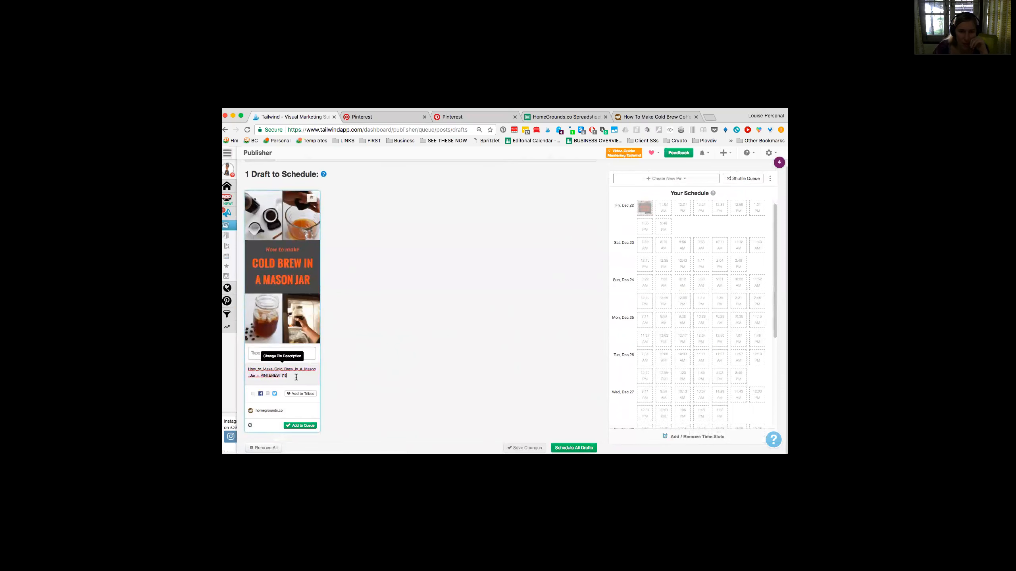
pyautogui.click(262, 371)
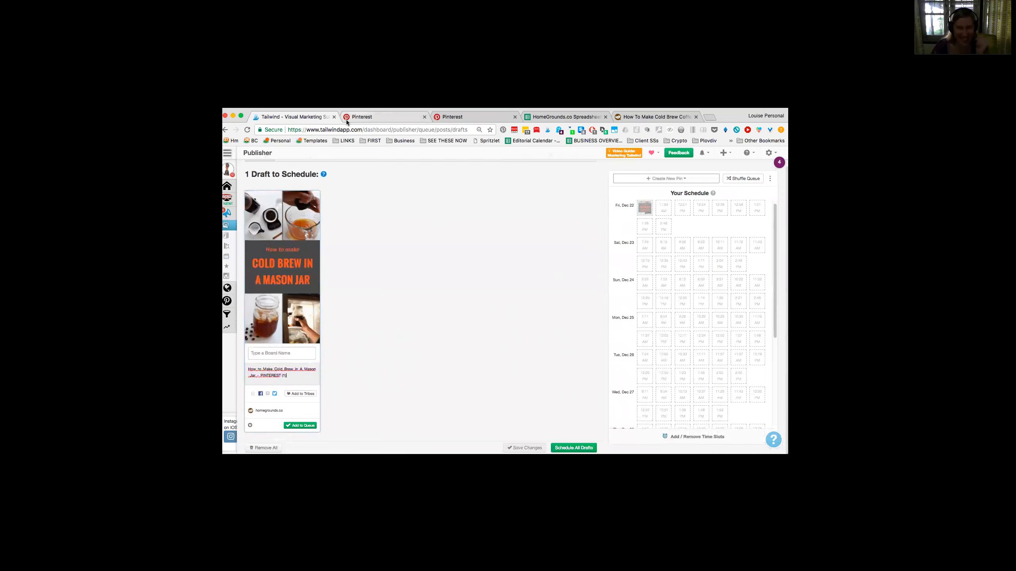
pyautogui.click(638, 121)
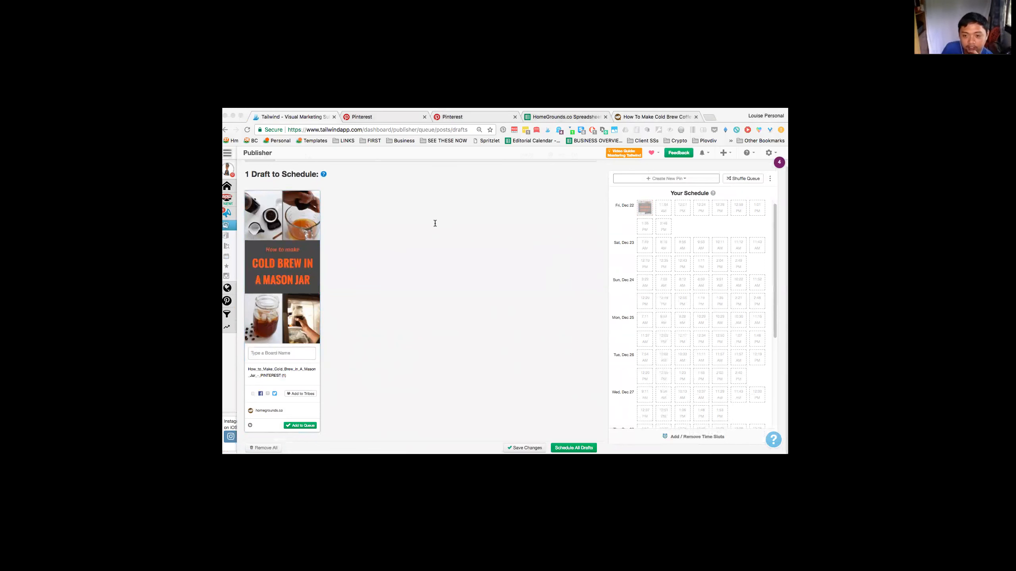
# Step: Switch to Pinterest and open the boards of the Home Grounds profile
pyautogui.click(365, 118)
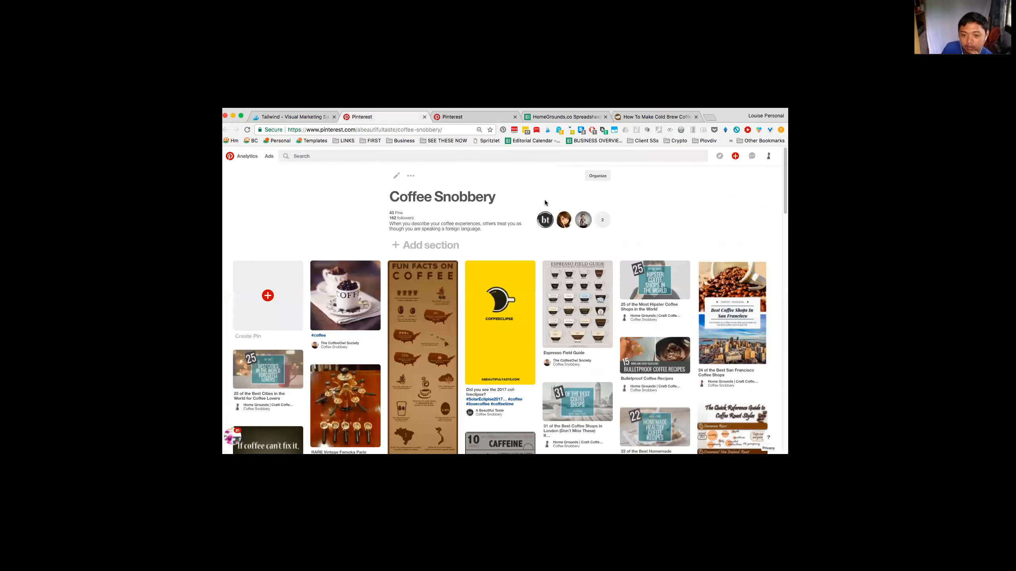
pyautogui.click(769, 157)
pyautogui.click(766, 177)
pyautogui.click(414, 297)
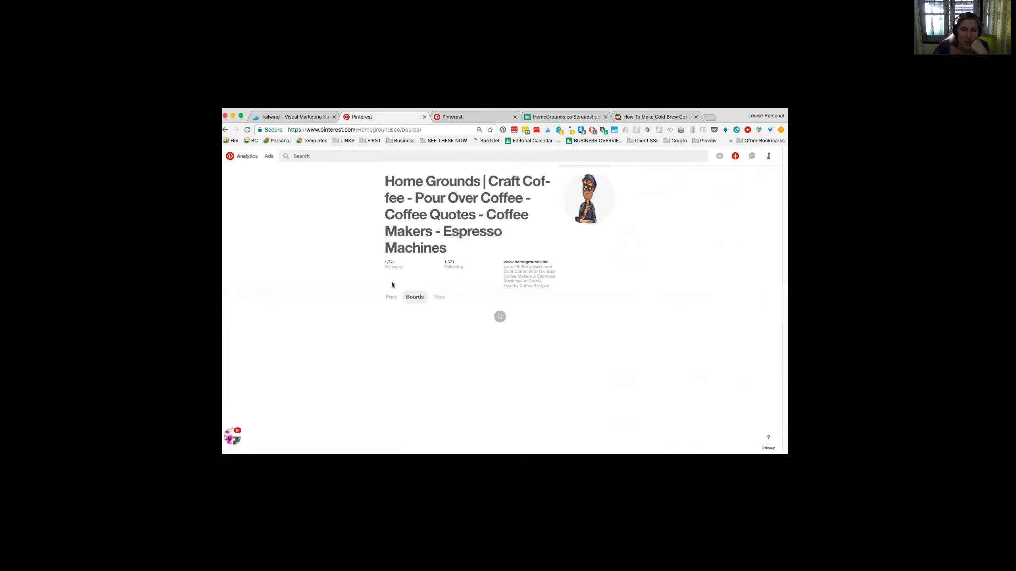
# Step: Move the Aeropress Recipes board up so it directly follows Funny Coffee Mugs among the profile's boards
pyautogui.scroll(-1, 392, 282)
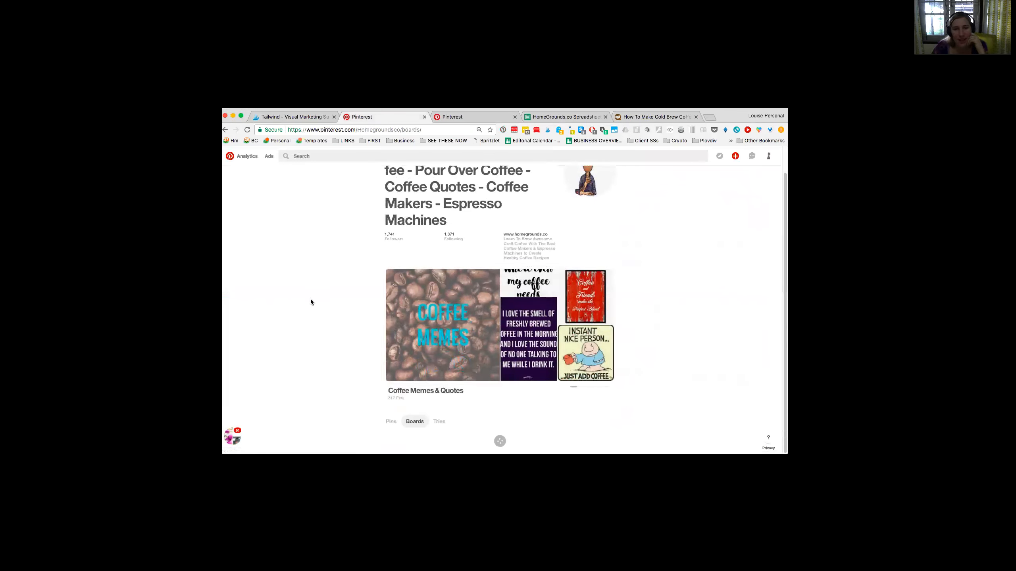
pyautogui.scroll(-10, 311, 302)
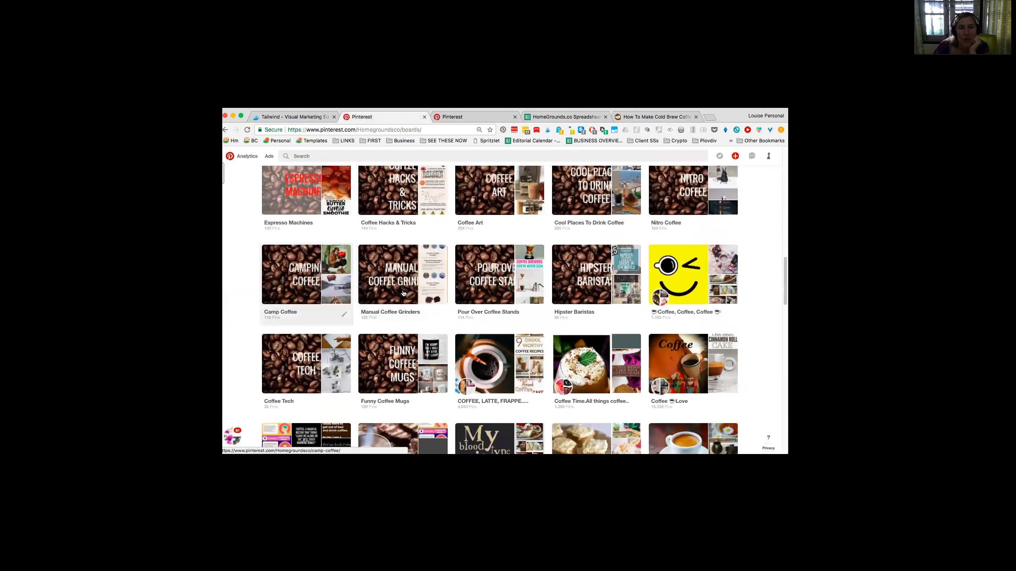
pyautogui.scroll(-3, 385, 285)
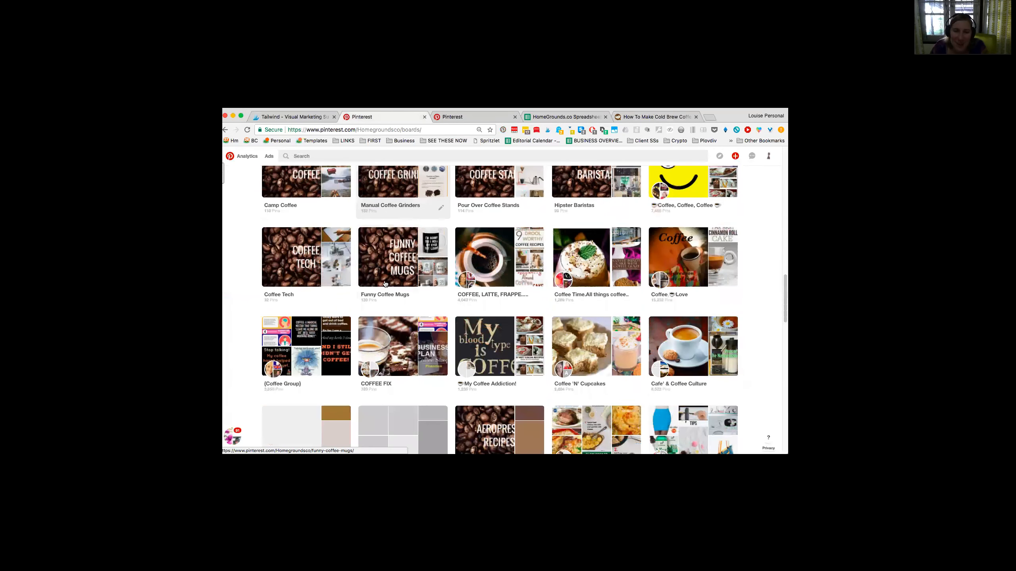
pyautogui.scroll(-3, 385, 284)
pyautogui.scroll(1, 386, 283)
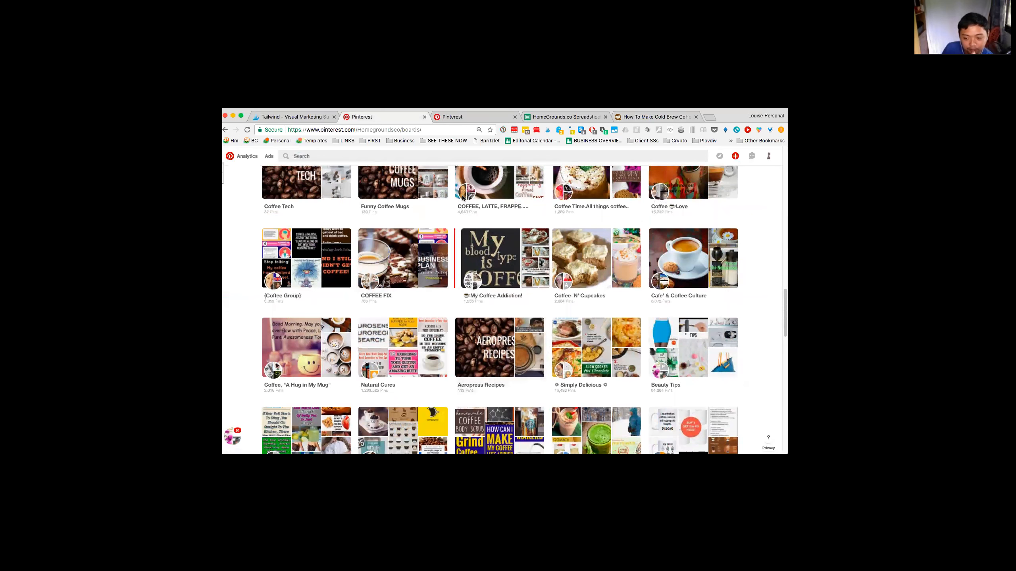
pyautogui.moveTo(493, 264); pyautogui.dragTo(493, 190)
# Step: Check the order of the own and group boards down to the Coffee table board
pyautogui.scroll(-9, 500, 365)
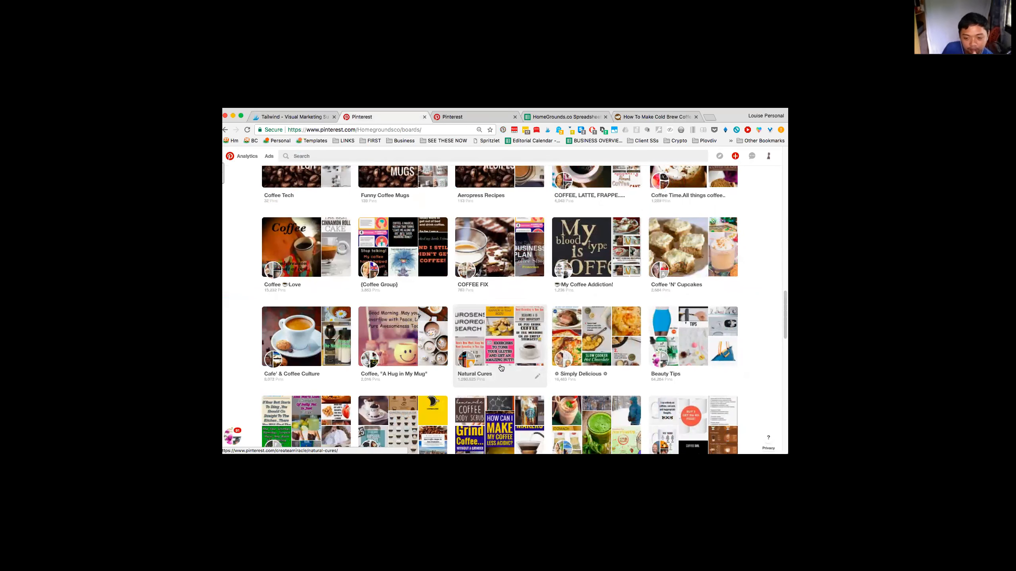
pyautogui.scroll(1, 500, 365)
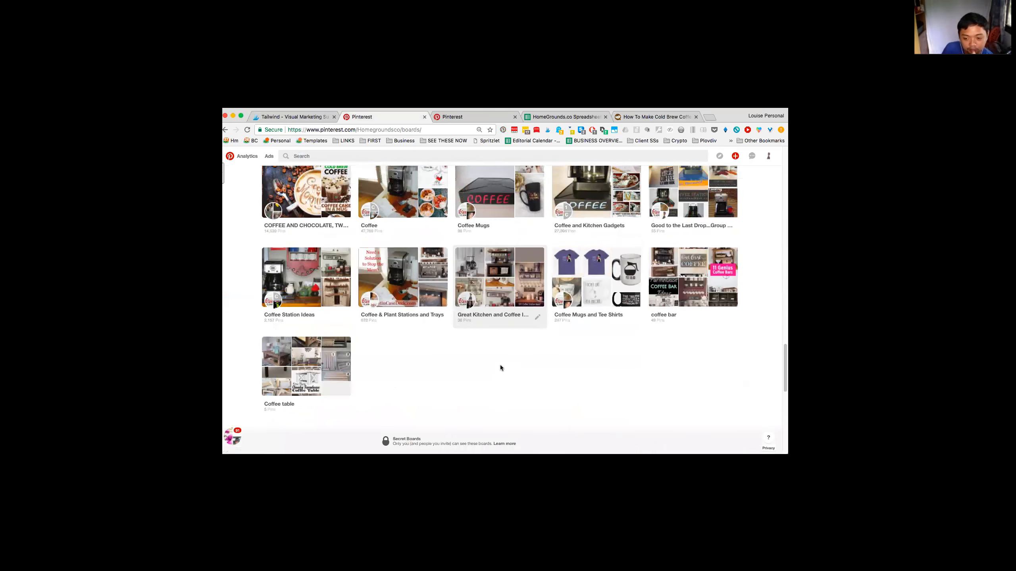
pyautogui.scroll(5, 500, 366)
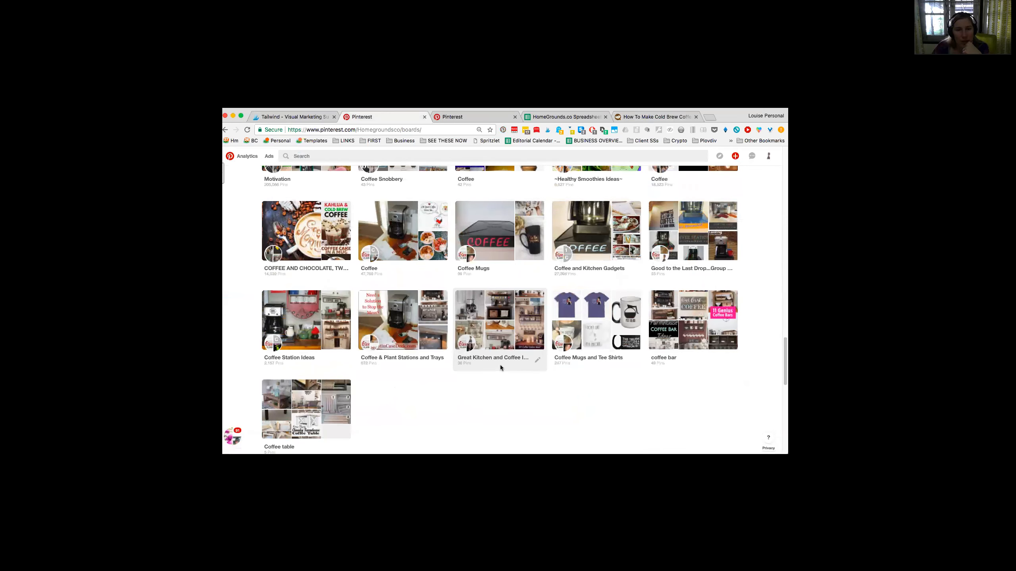
pyautogui.scroll(15, 501, 368)
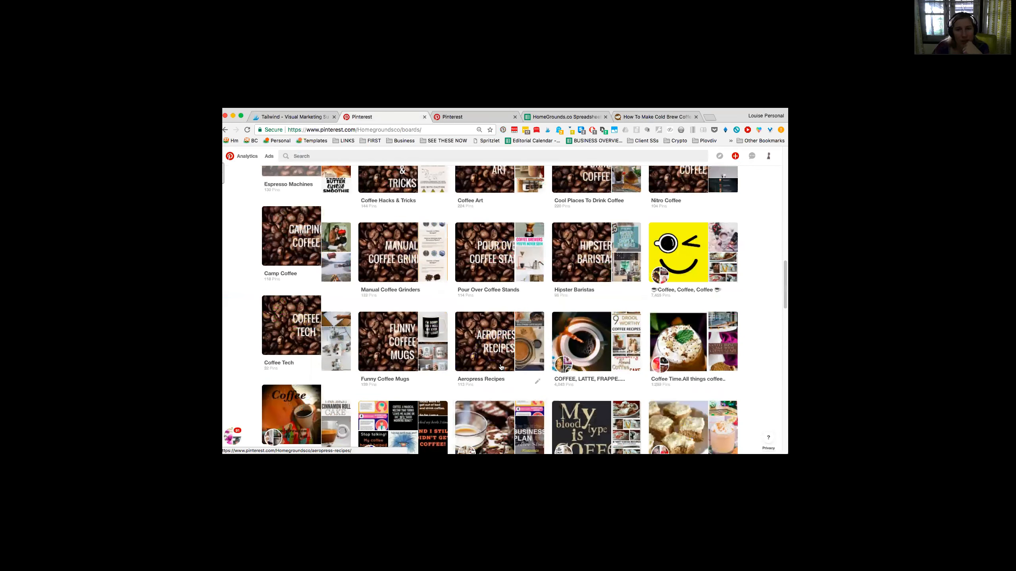
pyautogui.scroll(-3, 439, 394)
# Step: Change the cover of Best Board of Homegrounds to the 8 Crazy Coffee Beans image and save the board
pyautogui.click(441, 346)
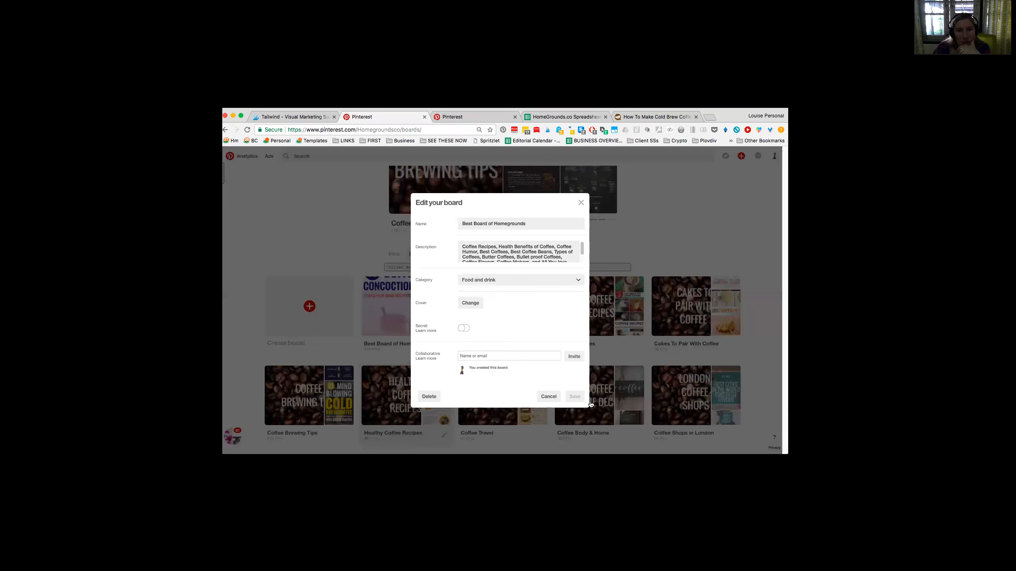
pyautogui.click(402, 311)
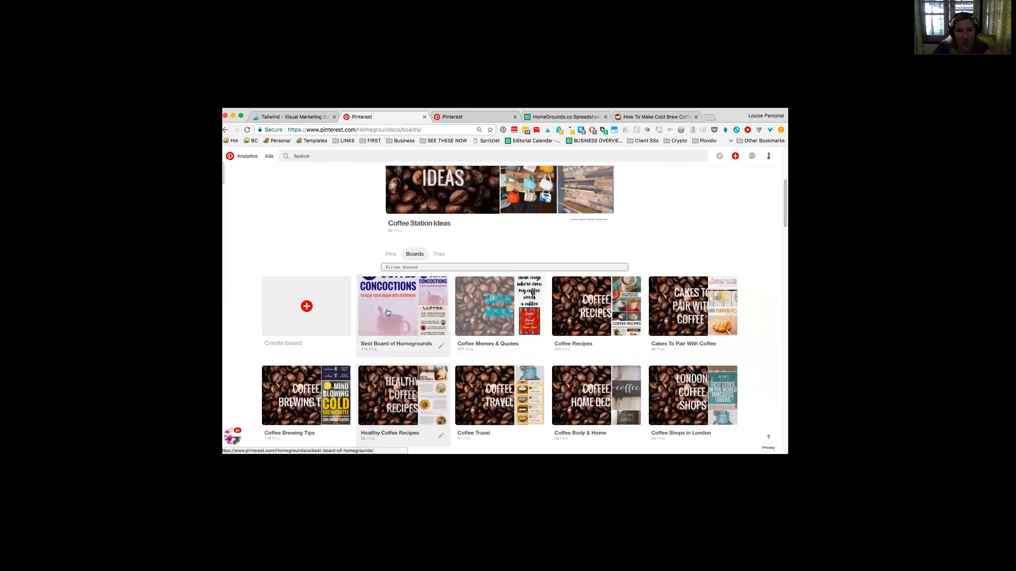
pyautogui.click(441, 346)
pyautogui.click(472, 294)
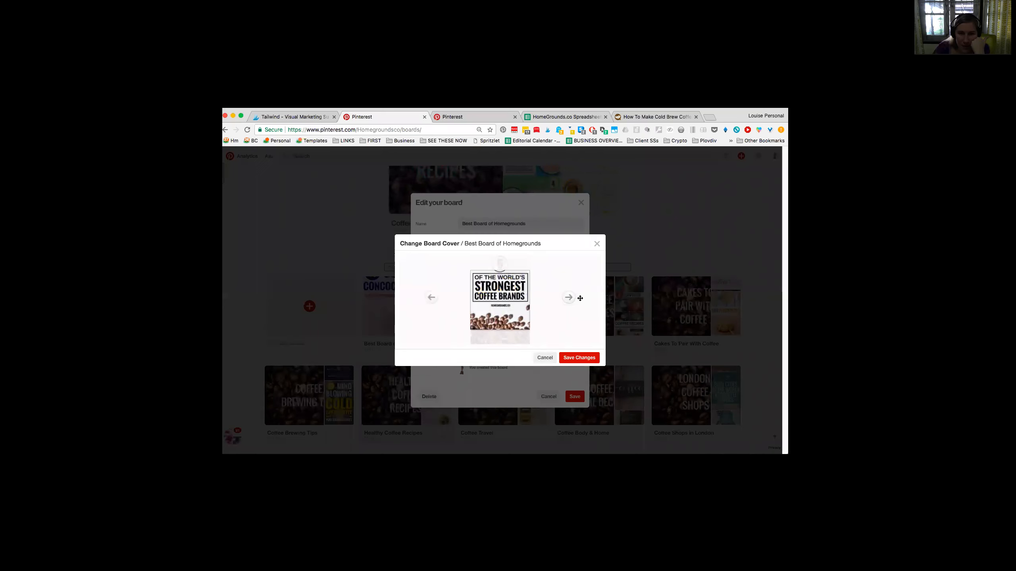
pyautogui.click(570, 299)
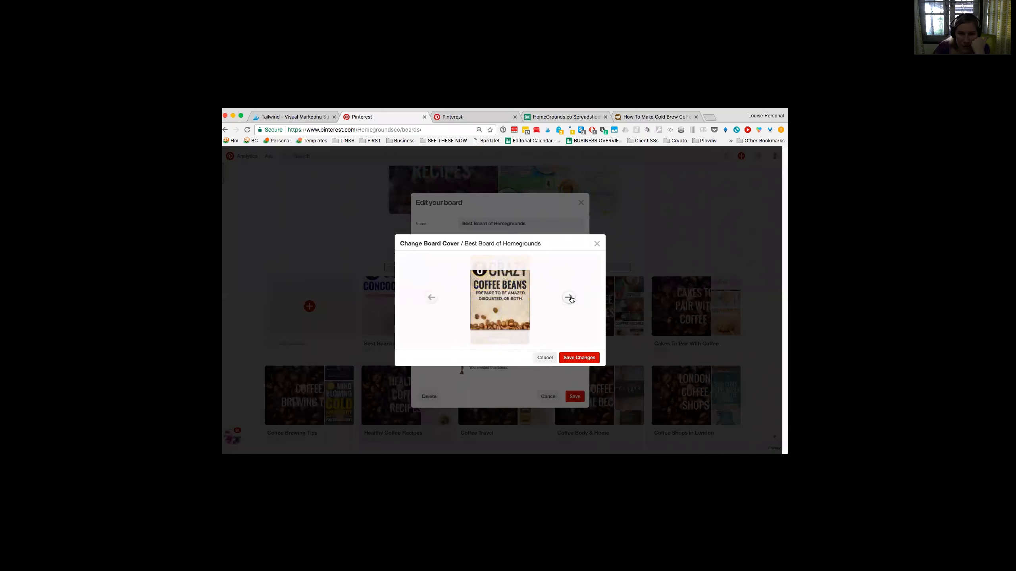
pyautogui.click(571, 299)
pyautogui.click(571, 299)
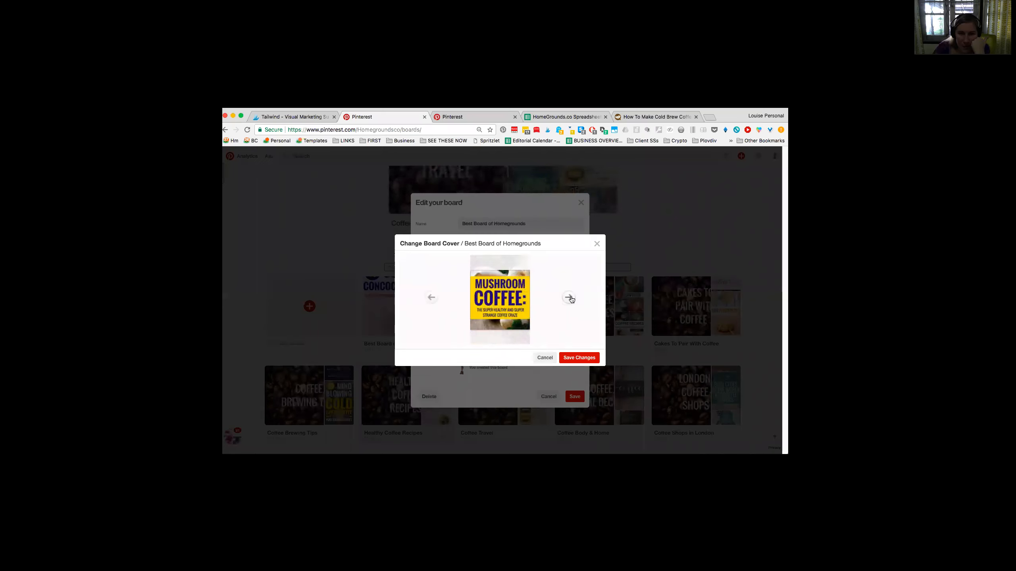
pyautogui.click(571, 299)
pyautogui.click(571, 300)
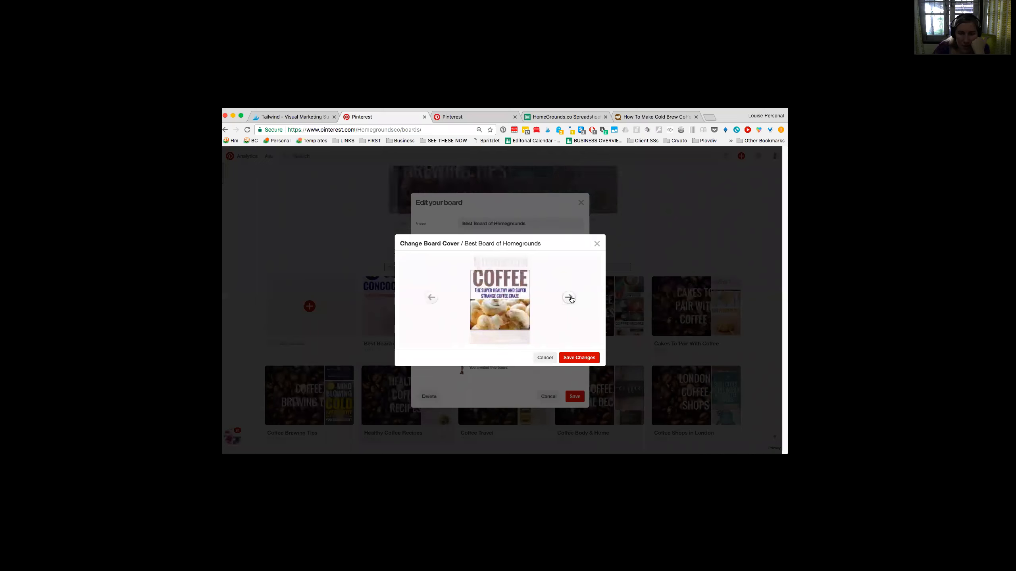
pyautogui.click(570, 298)
pyautogui.click(570, 298)
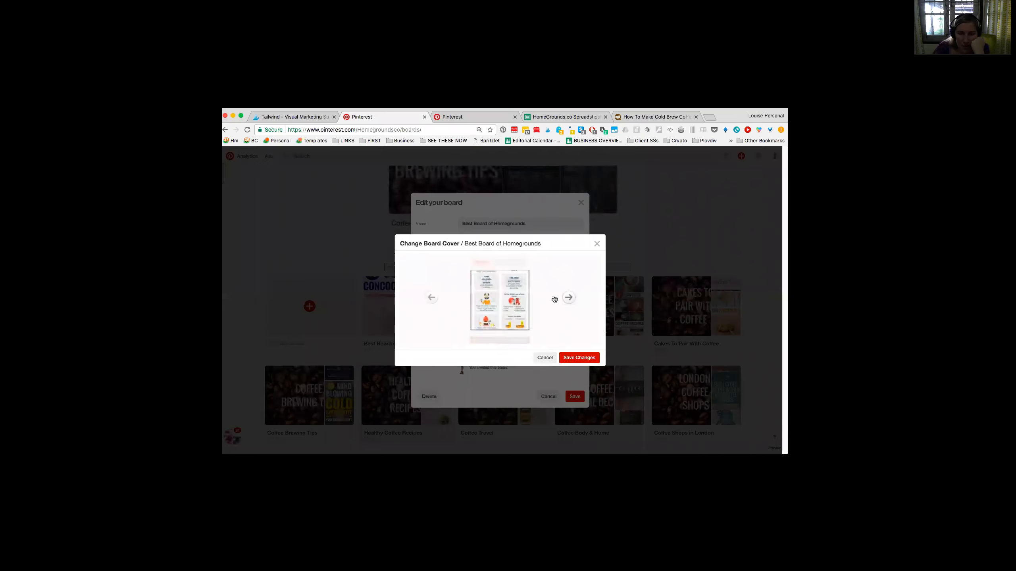
pyautogui.click(431, 297)
pyautogui.click(576, 357)
pyautogui.click(574, 402)
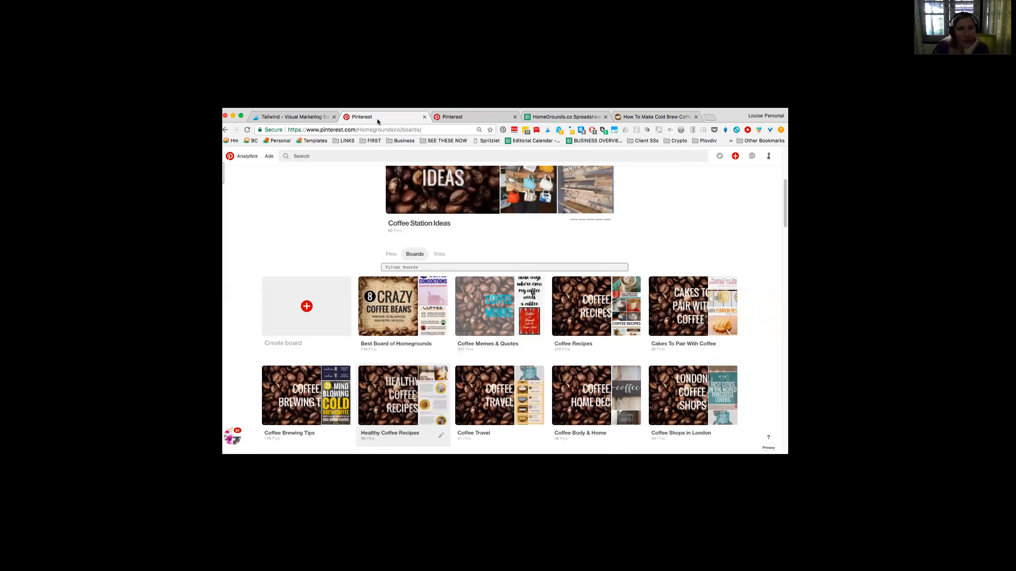
# Step: Open the conversion tags page in the Pinterest Ads section and highlight its heading and introduction
pyautogui.click(553, 303)
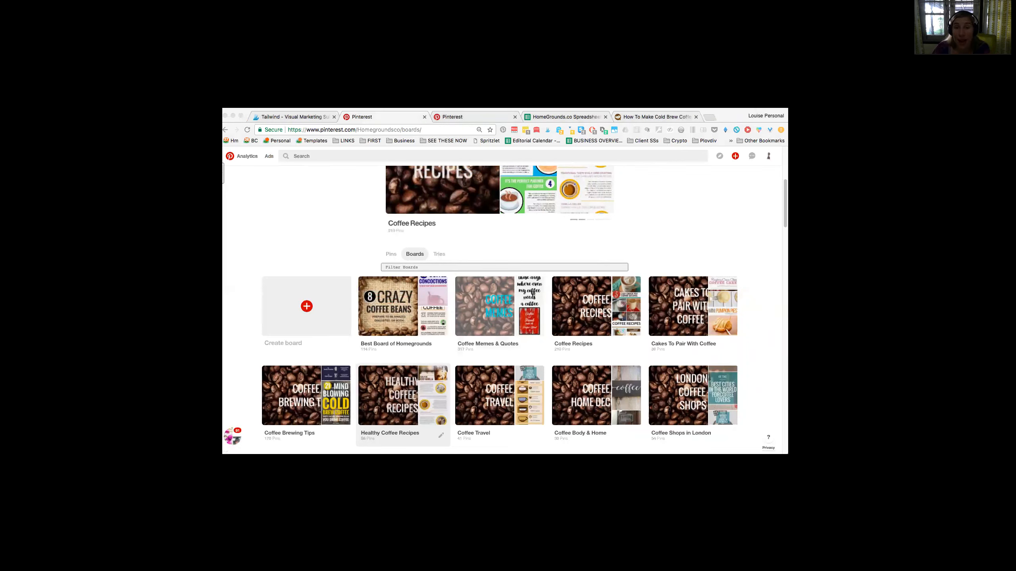
pyautogui.click(386, 123)
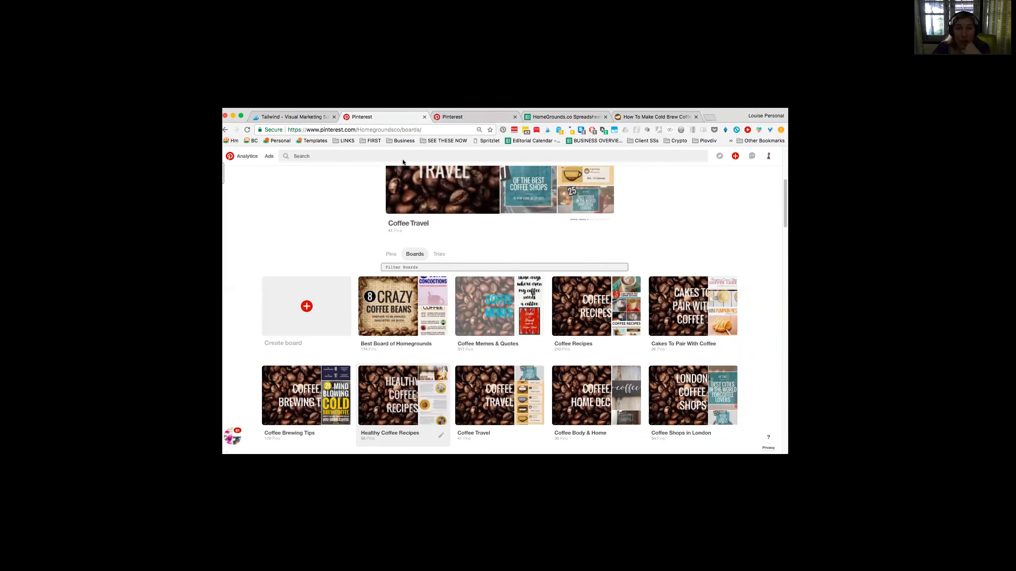
pyautogui.click(269, 158)
pyautogui.click(263, 303)
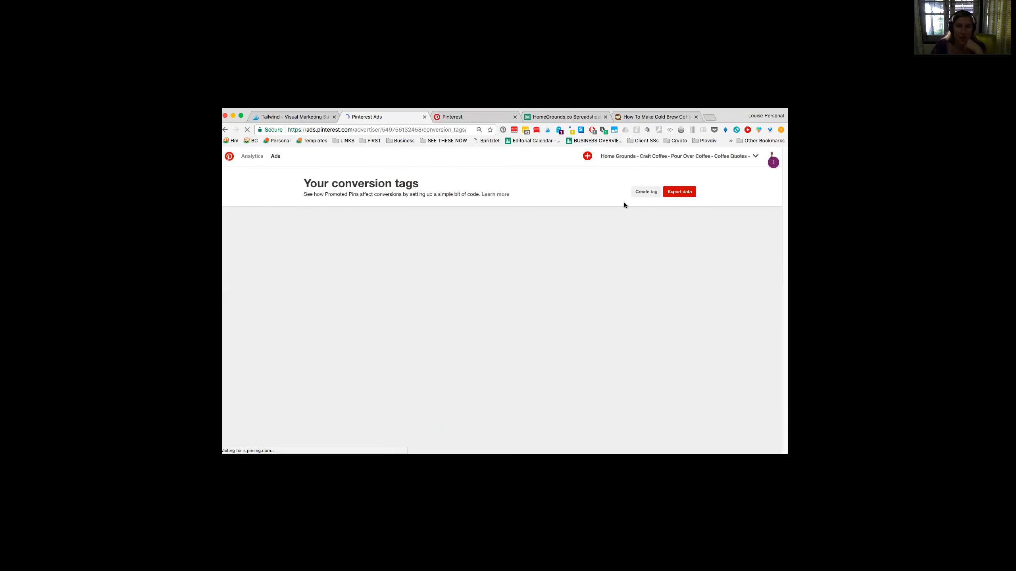
pyautogui.moveTo(512, 195); pyautogui.dragTo(311, 184)
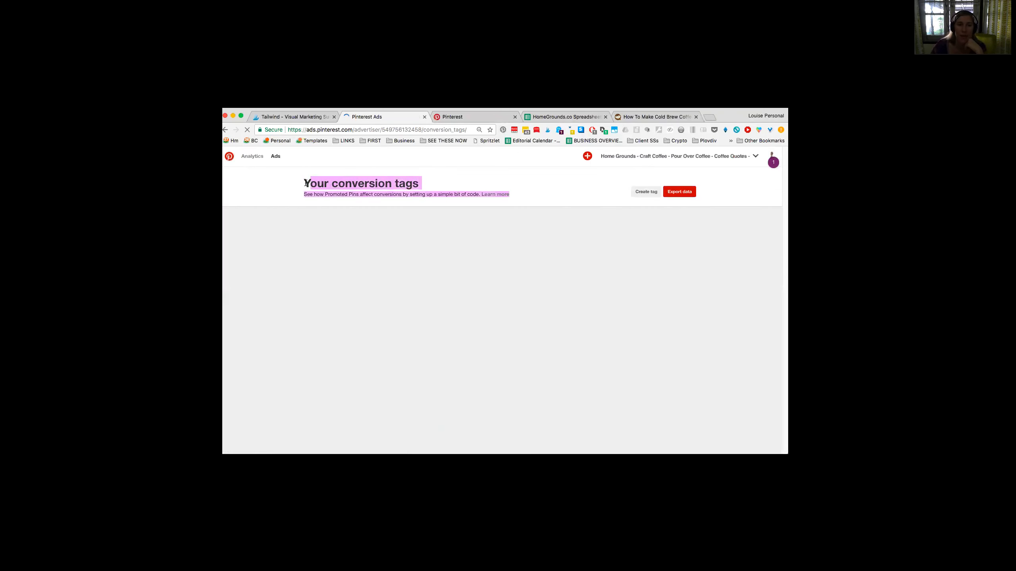
pyautogui.click(301, 184)
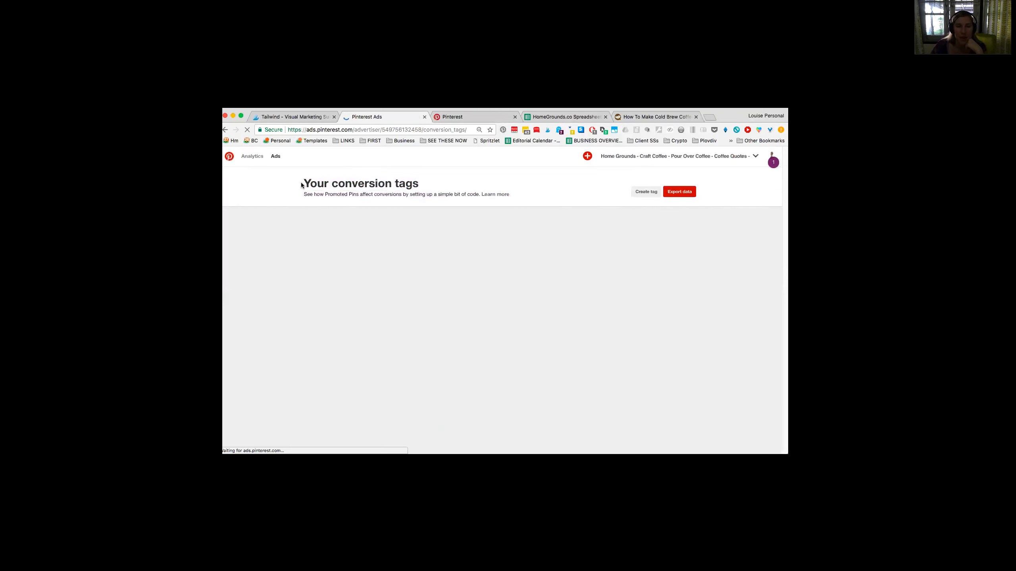
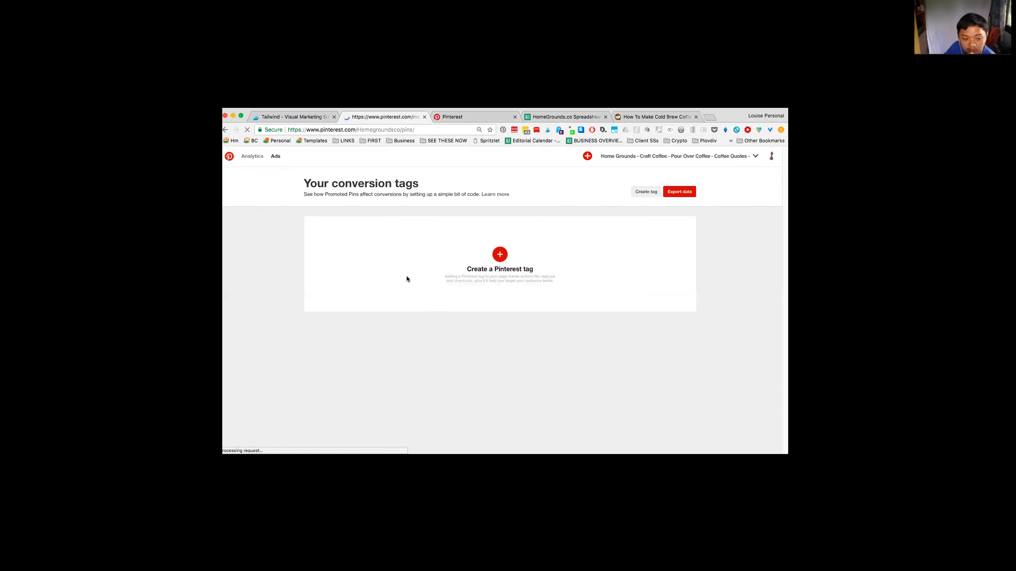
# Step: Open Best Board of Homegrounds from the profile's boards and examine the pins saved on it
pyautogui.click(414, 297)
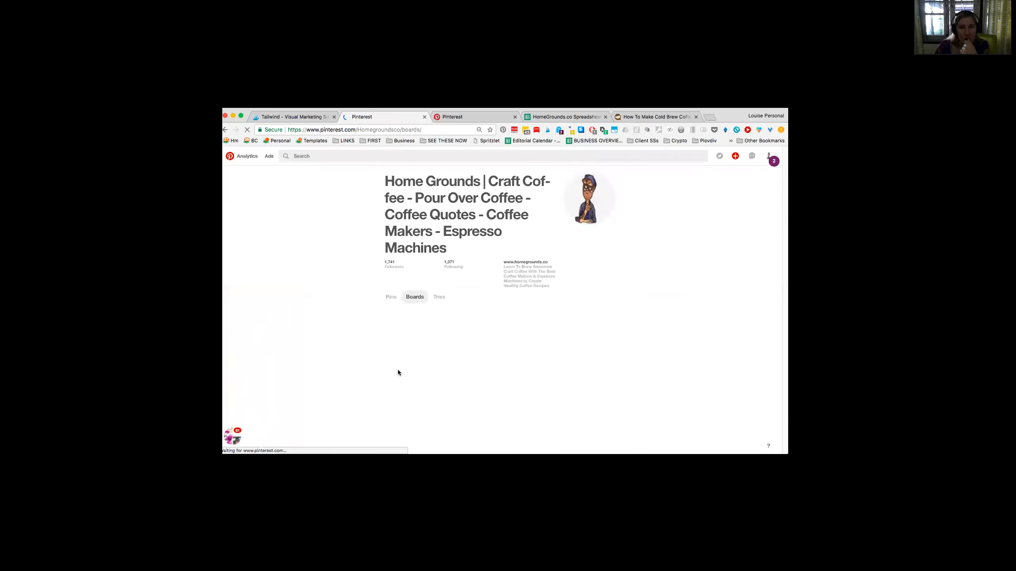
pyautogui.click(391, 379)
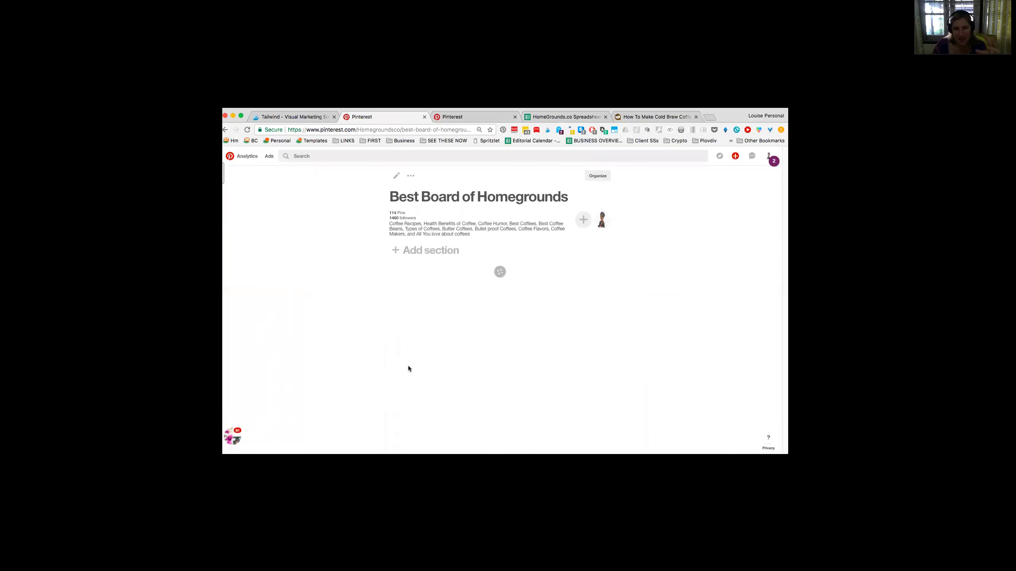
pyautogui.scroll(-3, 409, 369)
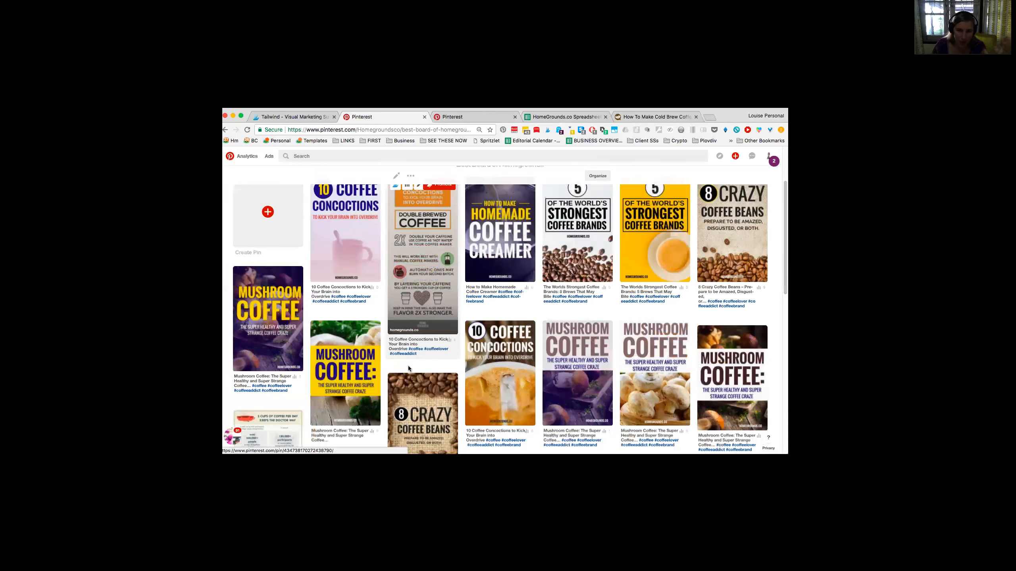
pyautogui.scroll(-15, 409, 369)
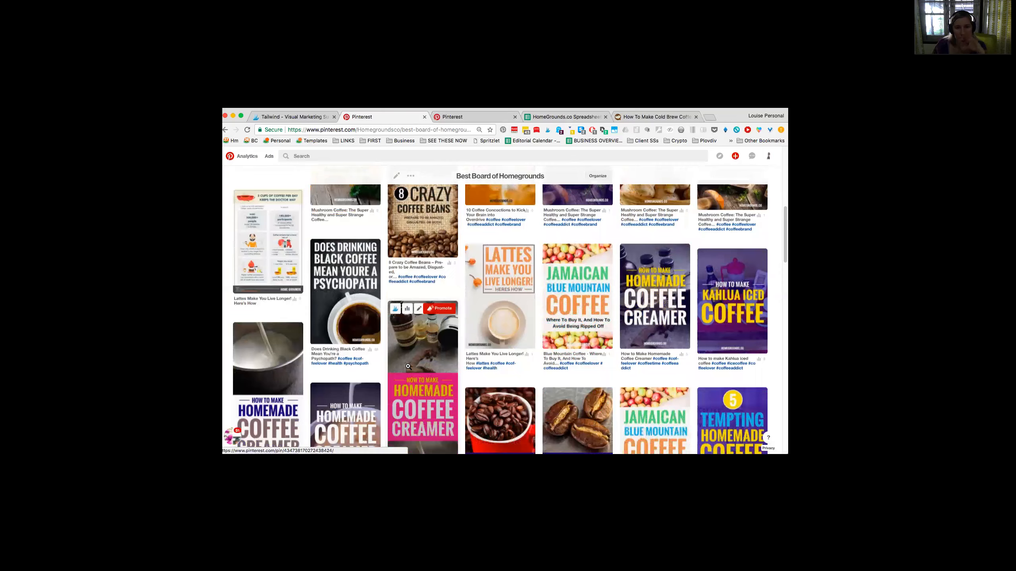
pyautogui.scroll(-8, 408, 369)
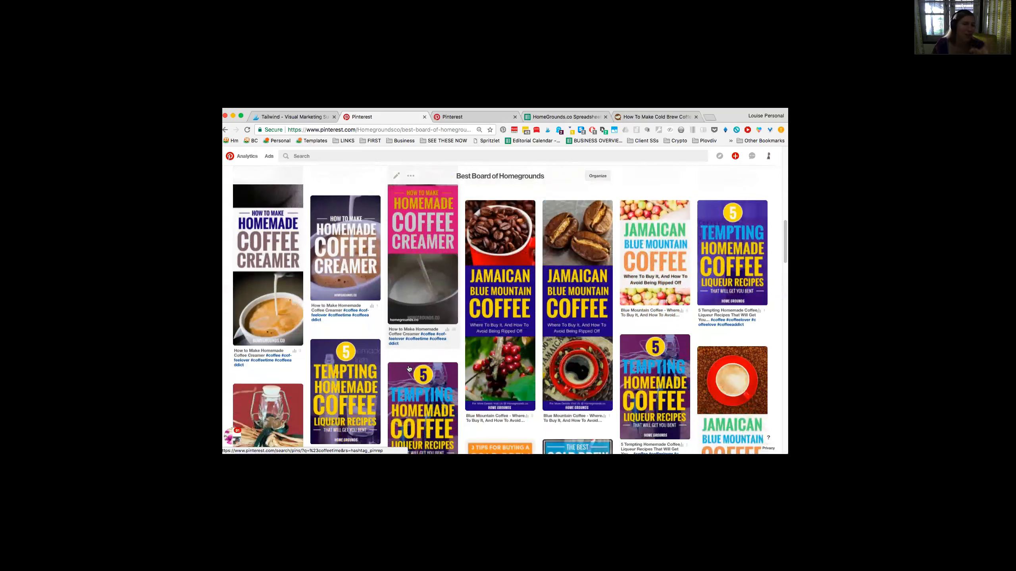
pyautogui.scroll(-6, 409, 369)
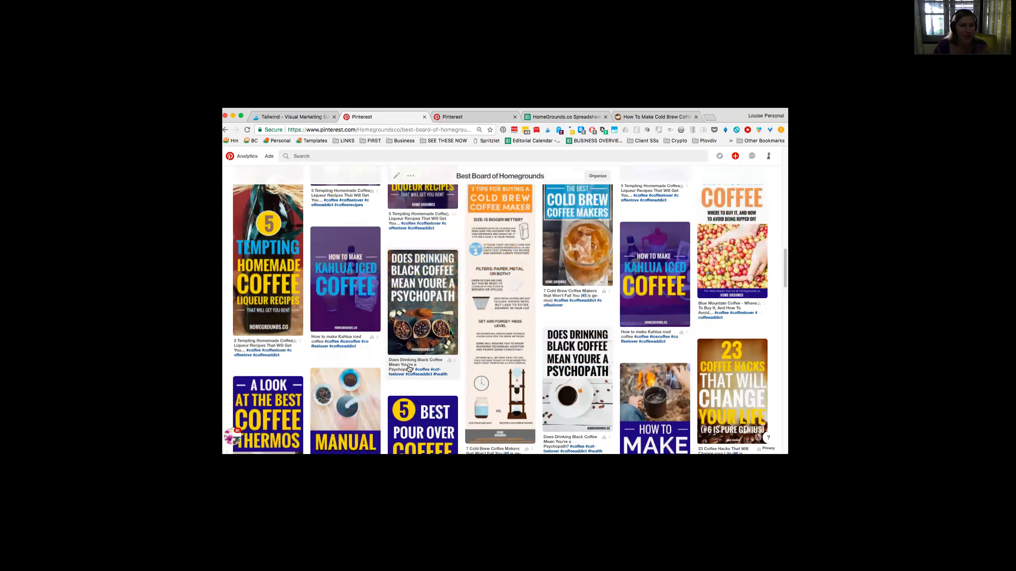
pyautogui.scroll(-10, 409, 366)
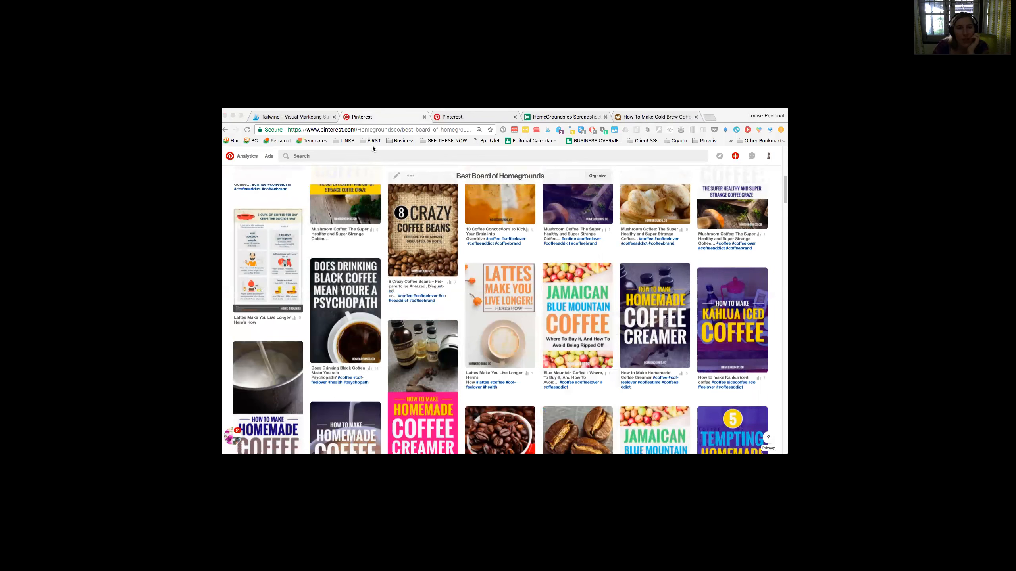
# Step: Open the homegrounds.co source page in a separate tab and look through the pins saved from the site
pyautogui.moveTo(370, 116)
pyautogui.mouseDown()
pyautogui.moveTo(374, 148)
pyautogui.moveTo(369, 117)
pyautogui.mouseUp()
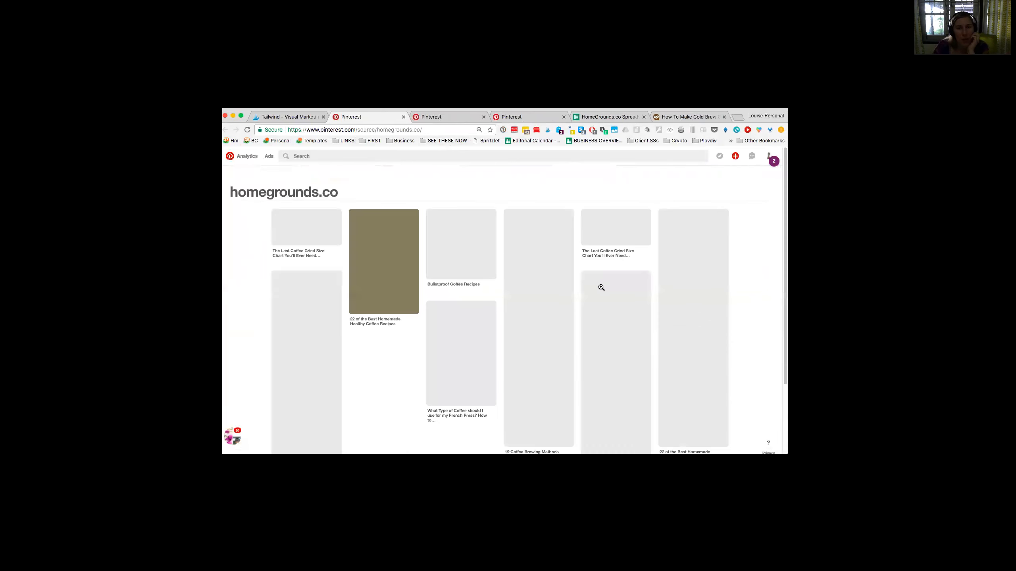
pyautogui.scroll(-1, 249, 272)
pyautogui.scroll(-15, 249, 272)
pyautogui.scroll(-6, 248, 272)
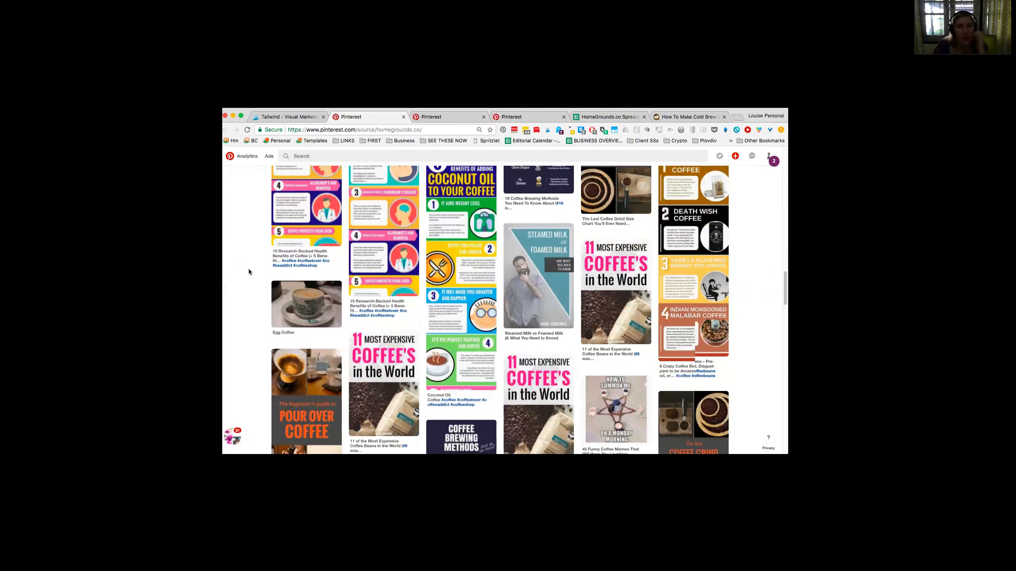
pyautogui.scroll(-2, 248, 272)
# Step: Switch to the HomeGrounds.co spreadsheet and review the names, descriptions and virality scores of the boards on the BOARDS sheet
pyautogui.click(284, 117)
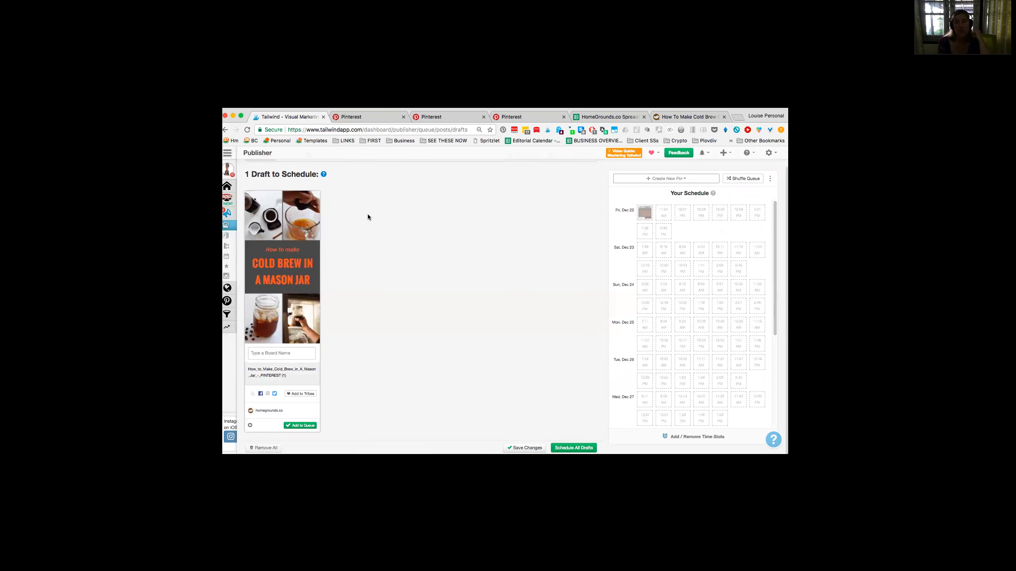
pyautogui.press('super+Tab')
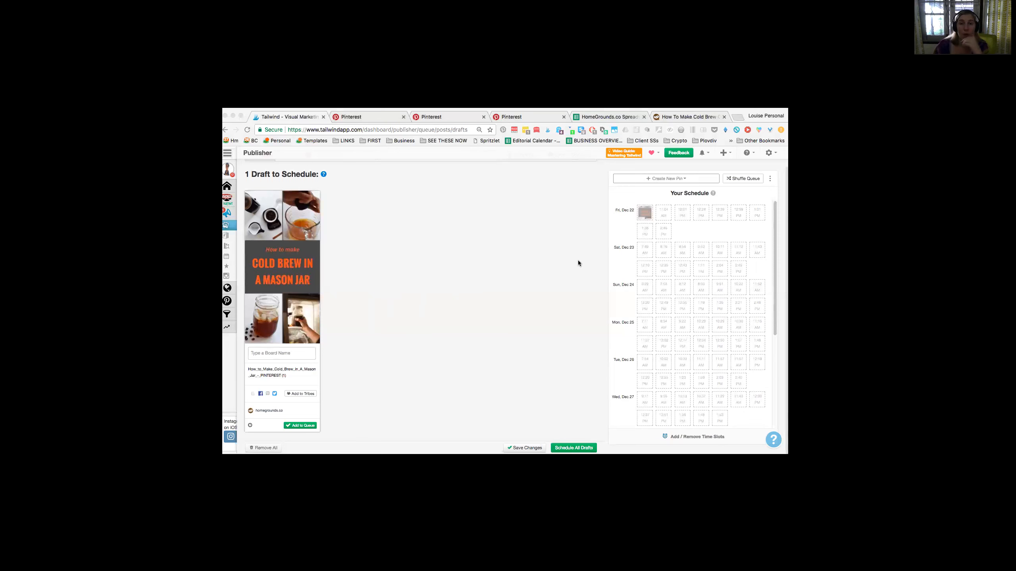
pyautogui.click(605, 116)
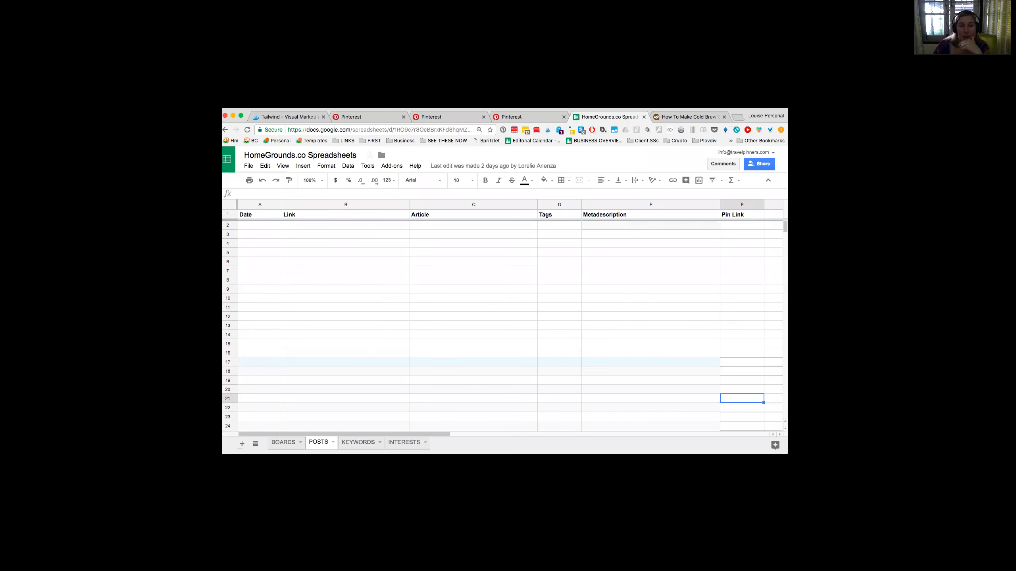
pyautogui.click(290, 442)
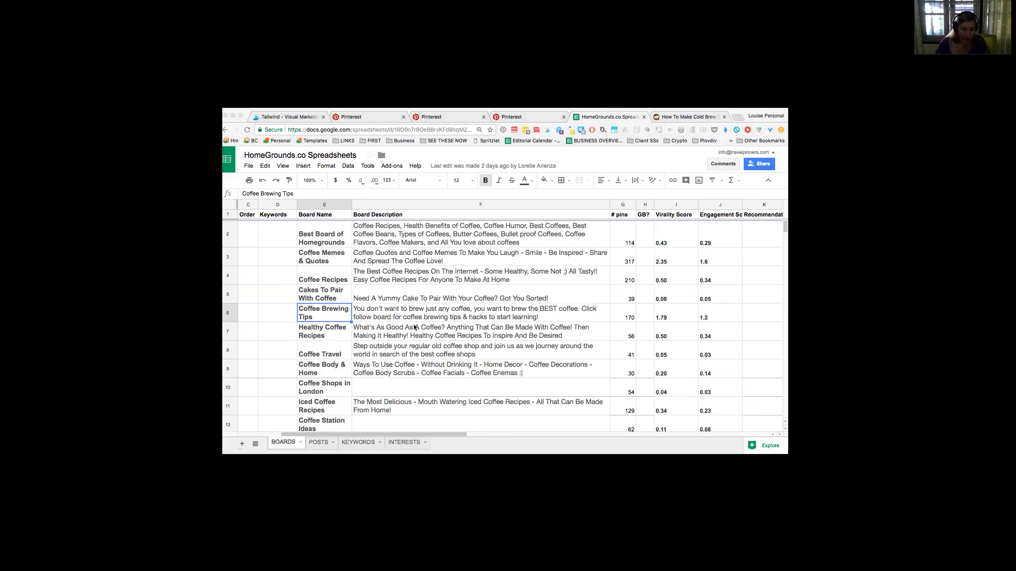
pyautogui.click(731, 188)
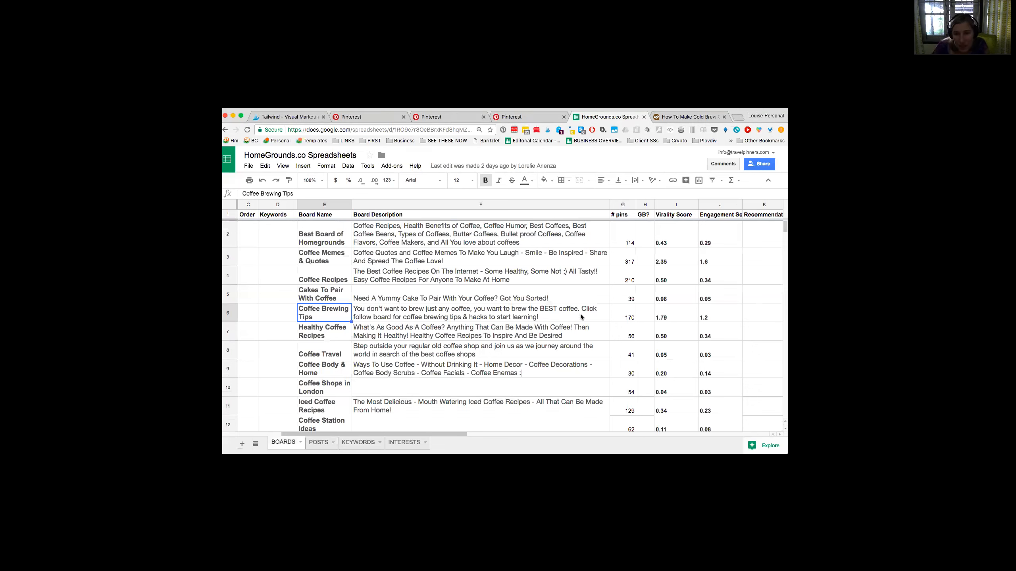
pyautogui.click(590, 326)
pyautogui.scroll(-5, 598, 344)
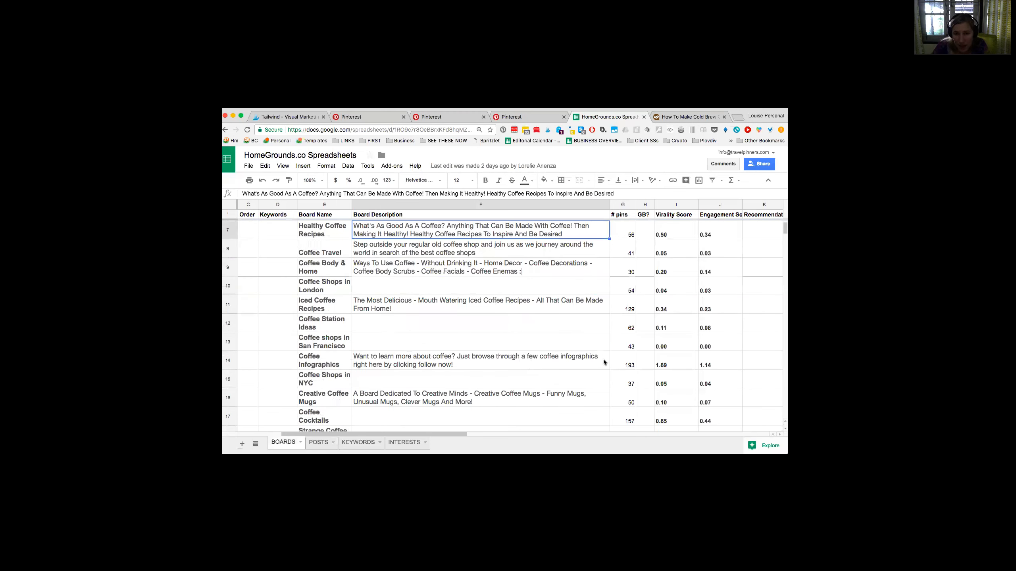
pyautogui.scroll(-3, 419, 363)
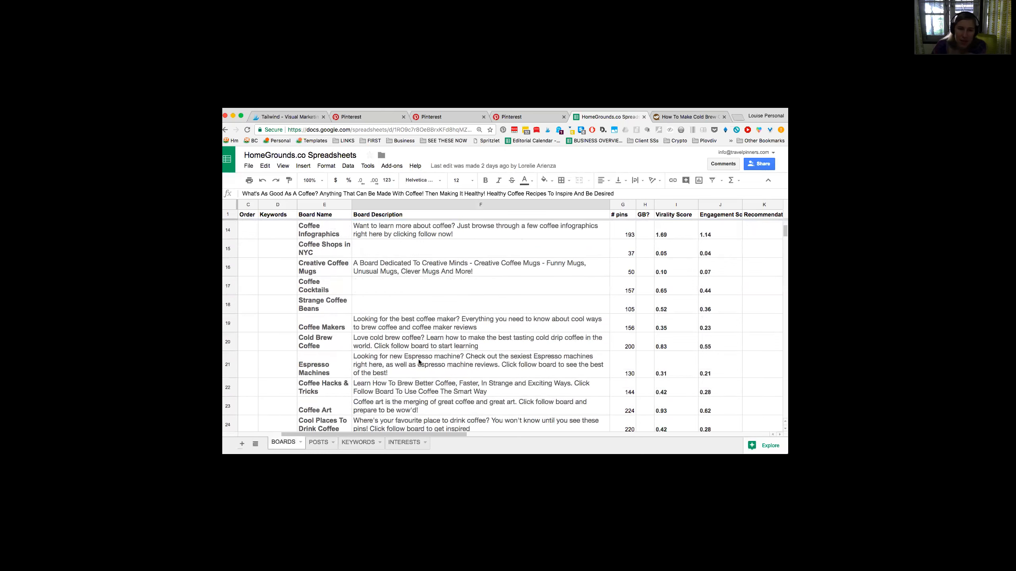
pyautogui.scroll(-3, 418, 362)
pyautogui.scroll(-5, 418, 362)
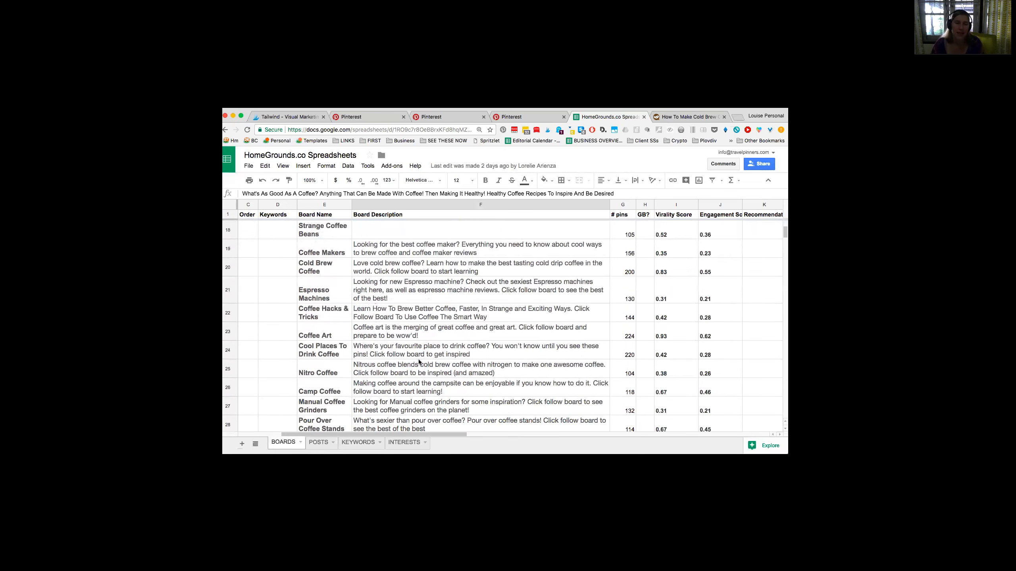
pyautogui.scroll(-1, 419, 362)
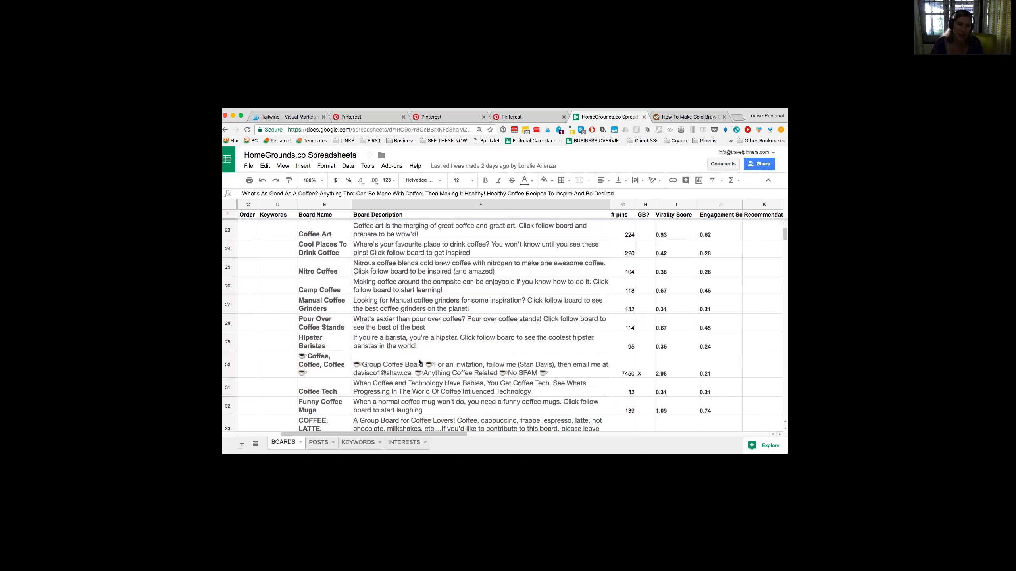
pyautogui.scroll(20, 419, 362)
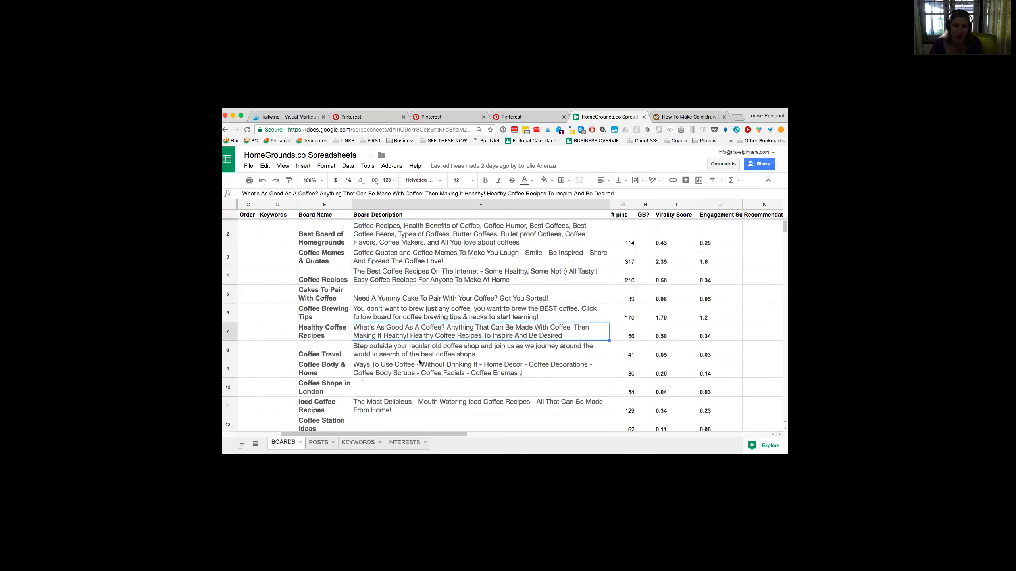
pyautogui.press('super+Tab')
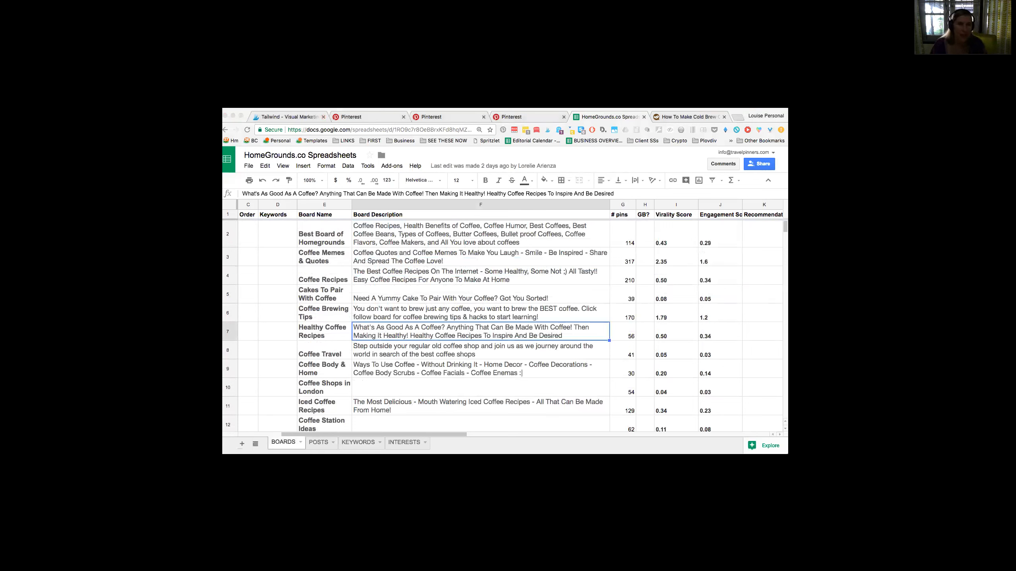
# Step: Close the two Pinterest tabs showing Best Board of Homegrounds and the profile's boards
pyautogui.click(304, 119)
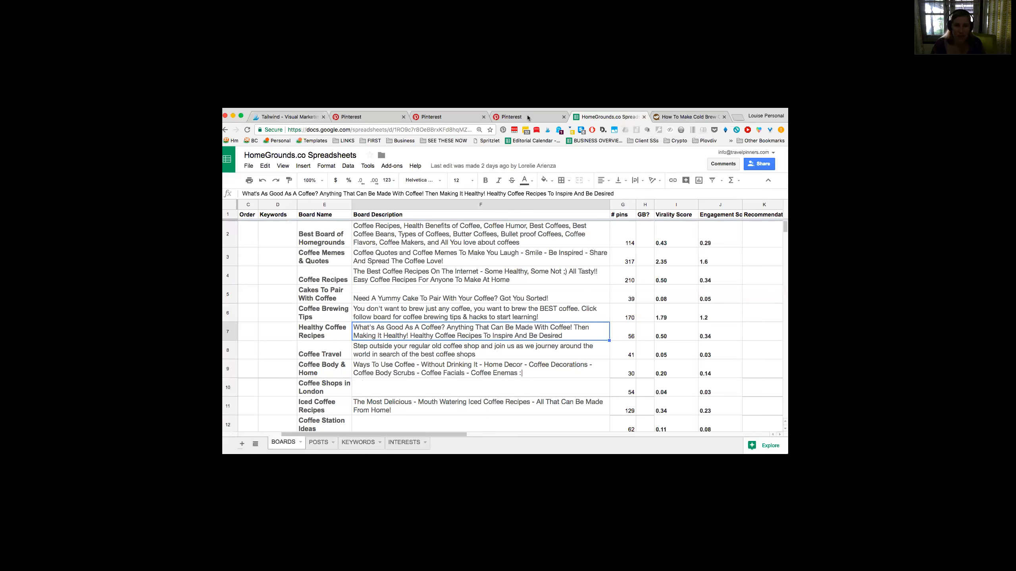
pyautogui.click(284, 120)
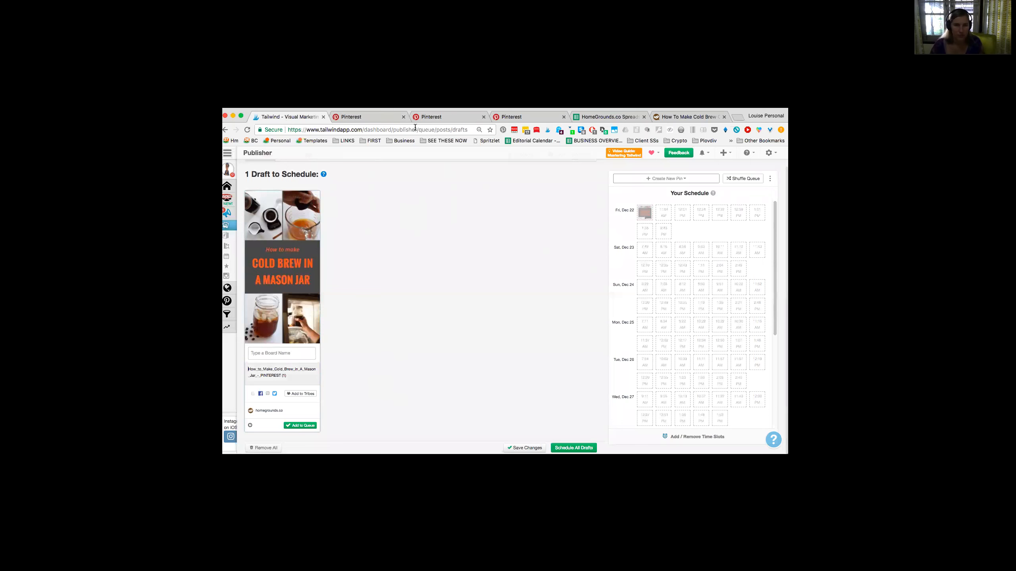
pyautogui.hotkey('ctrl', 'Tab')
pyautogui.hotkey('ctrl', 'Tab')
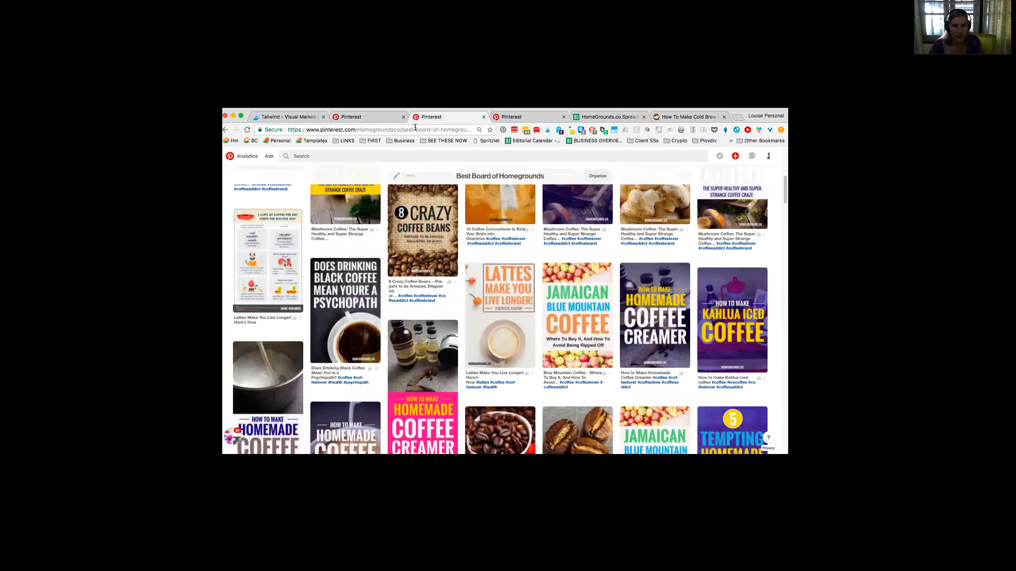
pyautogui.hotkey('ctrl', 'w')
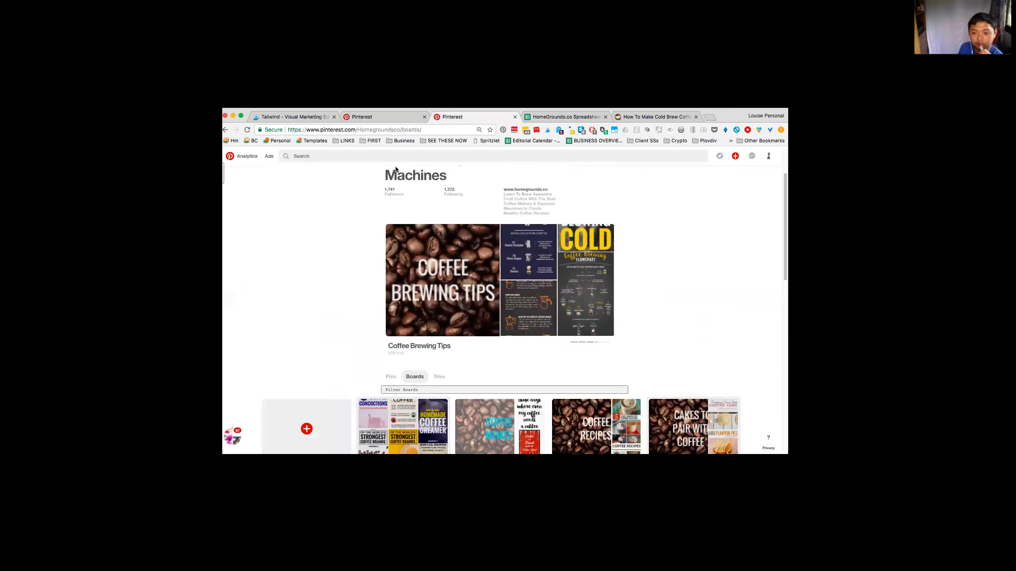
pyautogui.hotkey('ctrl', 'w')
# Step: Switch to Tailwind and open the weekly pinning schedule, leaving the drafts page without saving
pyautogui.hotkey('ctrl', '1')
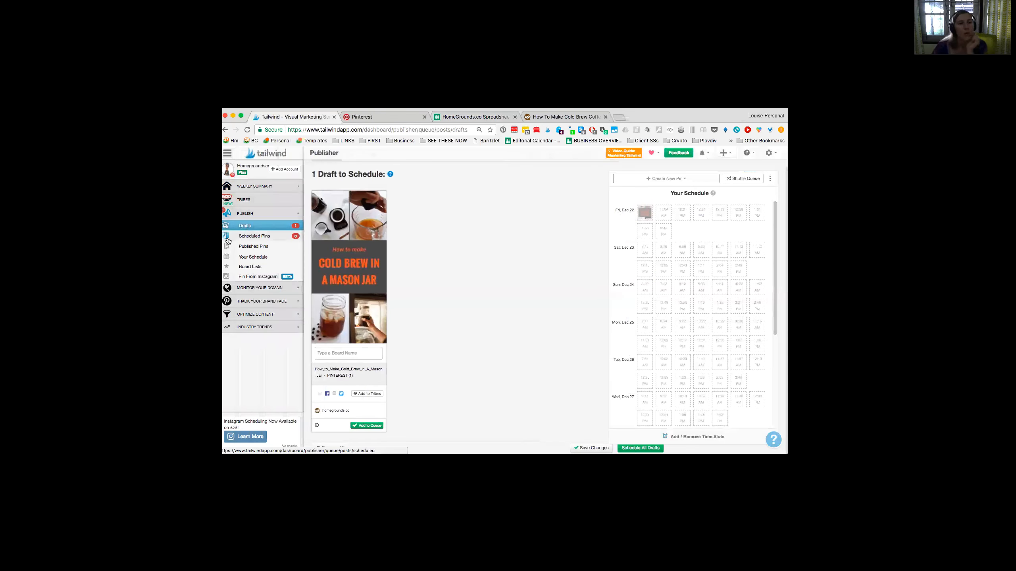
pyautogui.click(264, 258)
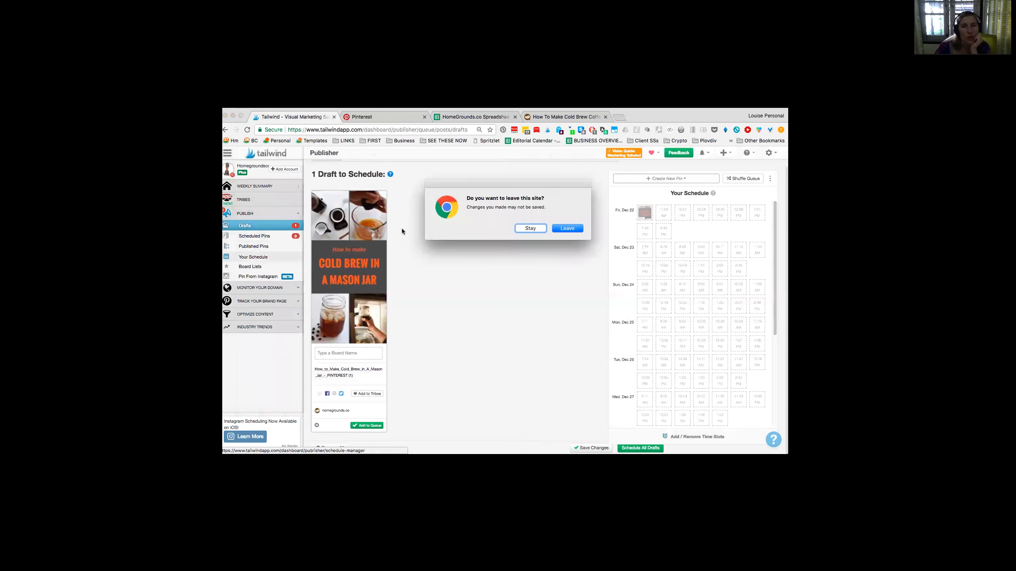
pyautogui.click(568, 229)
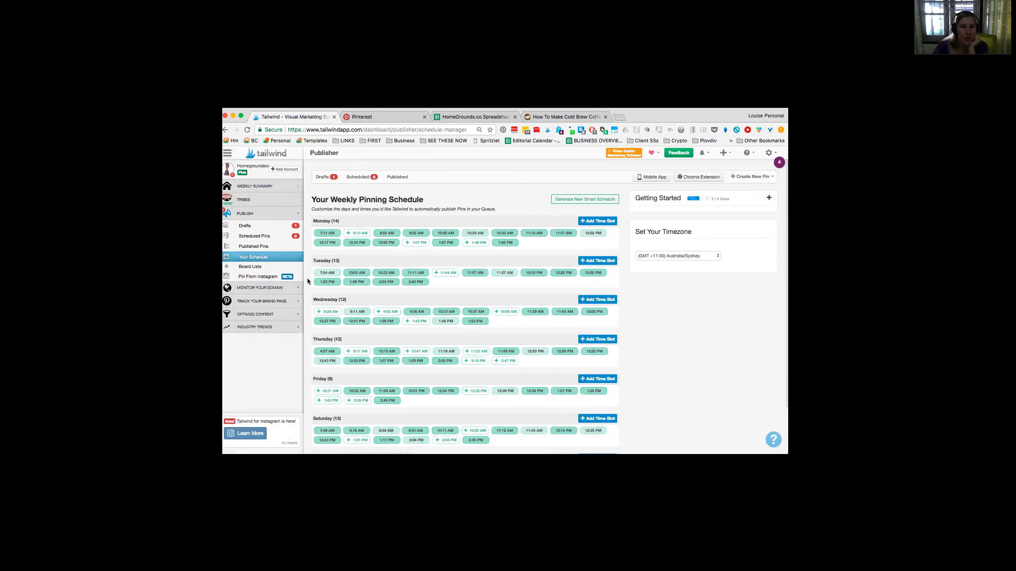
# Step: Generate a new smart schedule that posts 10 times per day and look over its weekly time slots
pyautogui.click(566, 199)
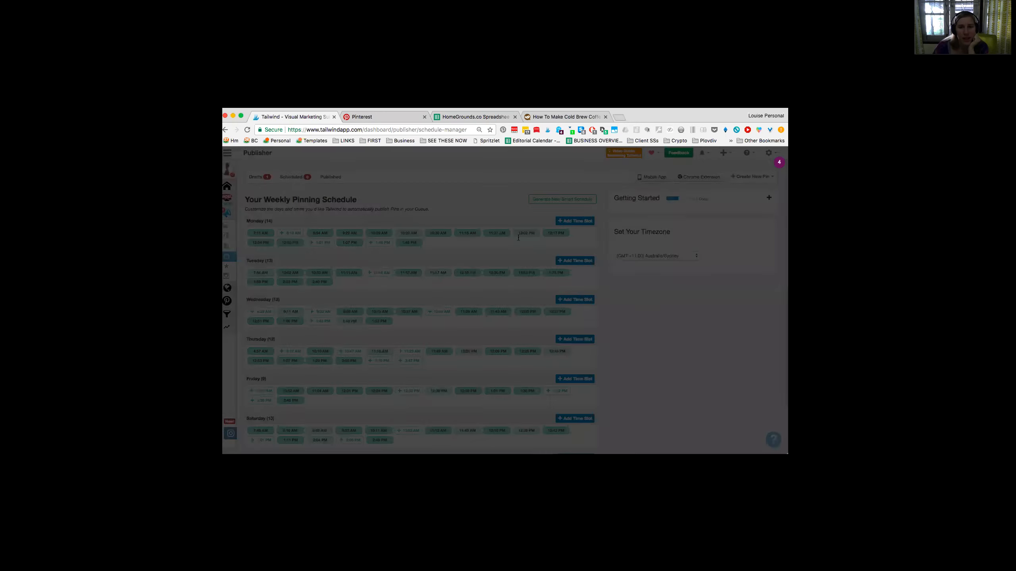
pyautogui.write('10')
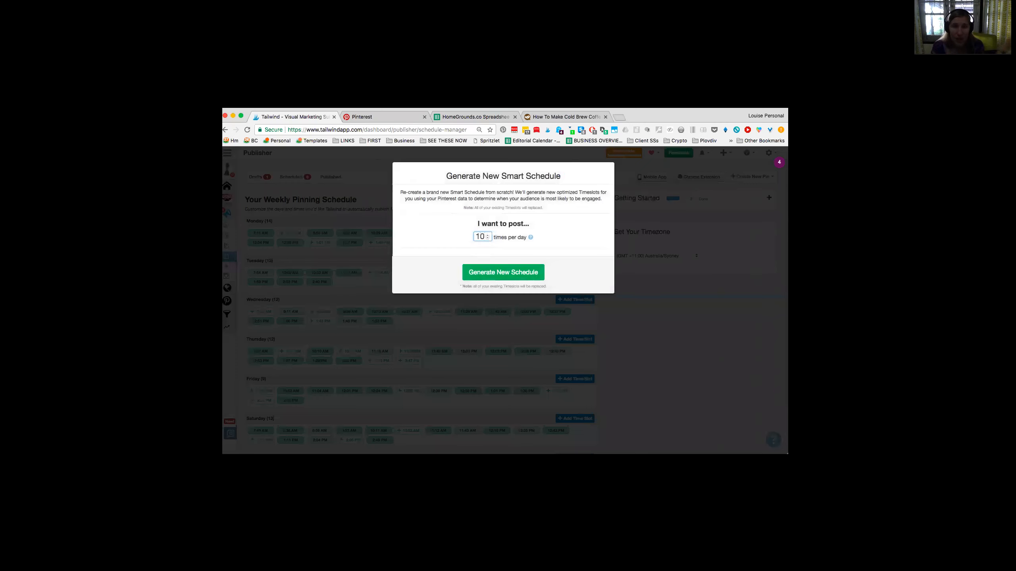
pyautogui.click(515, 279)
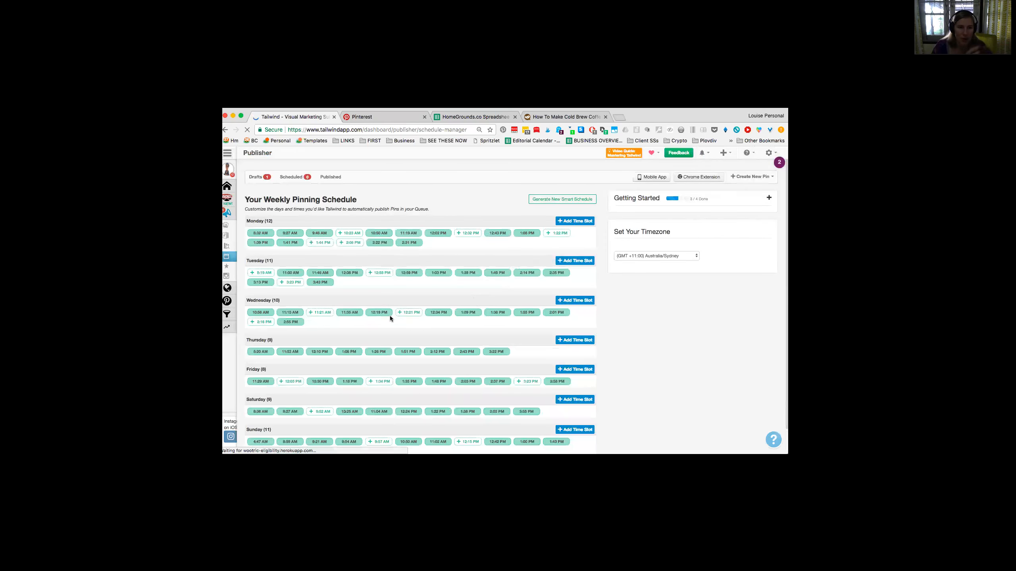
pyautogui.scroll(-1, 348, 428)
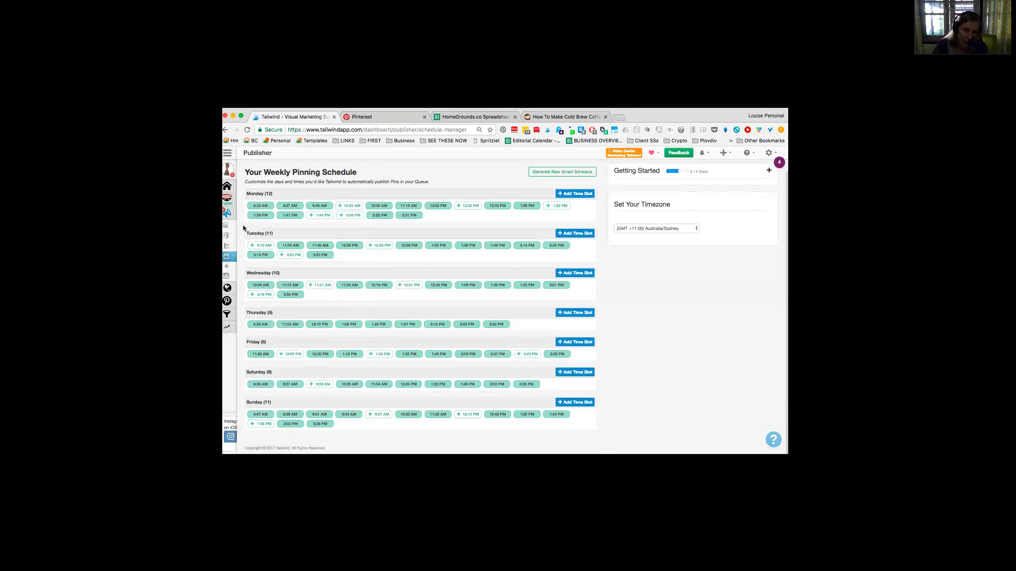
pyautogui.moveTo(229, 245)
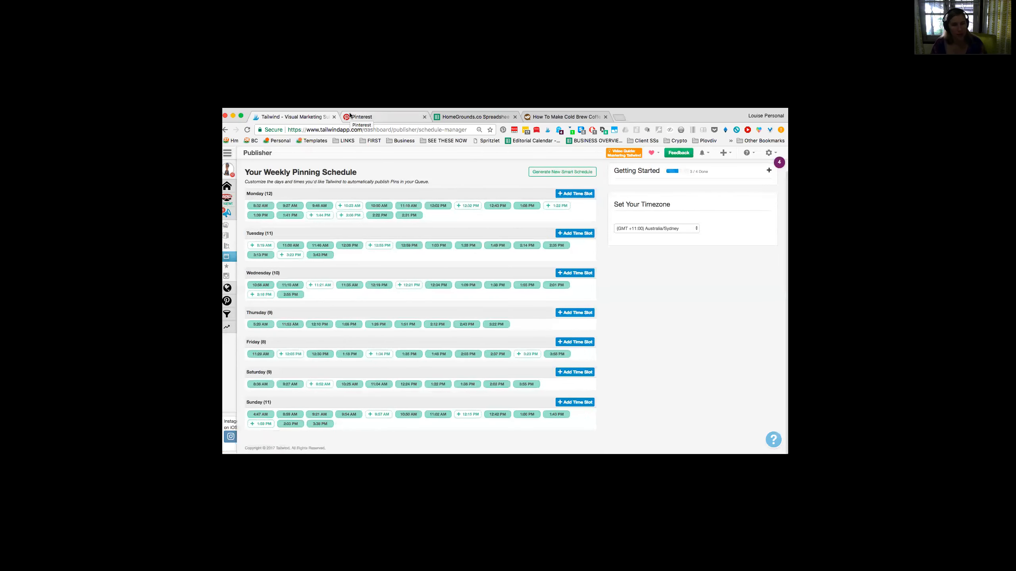
pyautogui.click(452, 325)
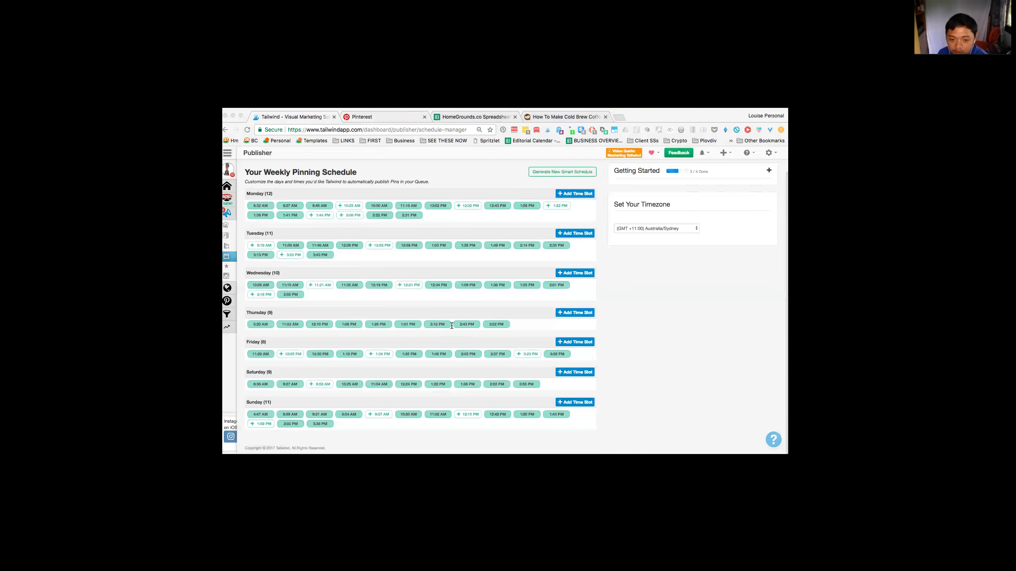
pyautogui.click(296, 119)
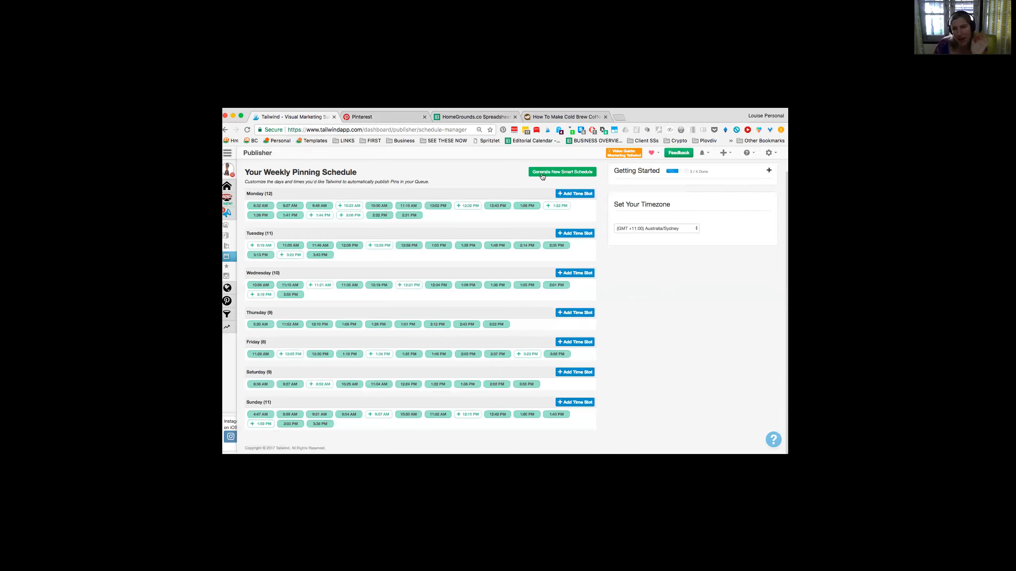
# Step: Generate a new smart schedule that posts 13 times per day
pyautogui.click(566, 173)
pyautogui.doubleClick(477, 236)
pyautogui.write('13')
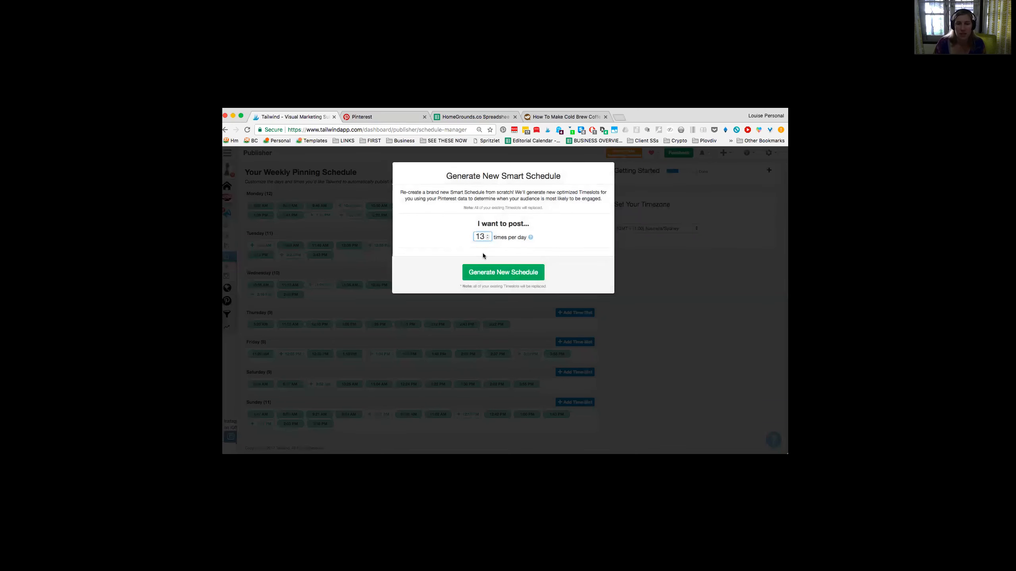
pyautogui.click(490, 273)
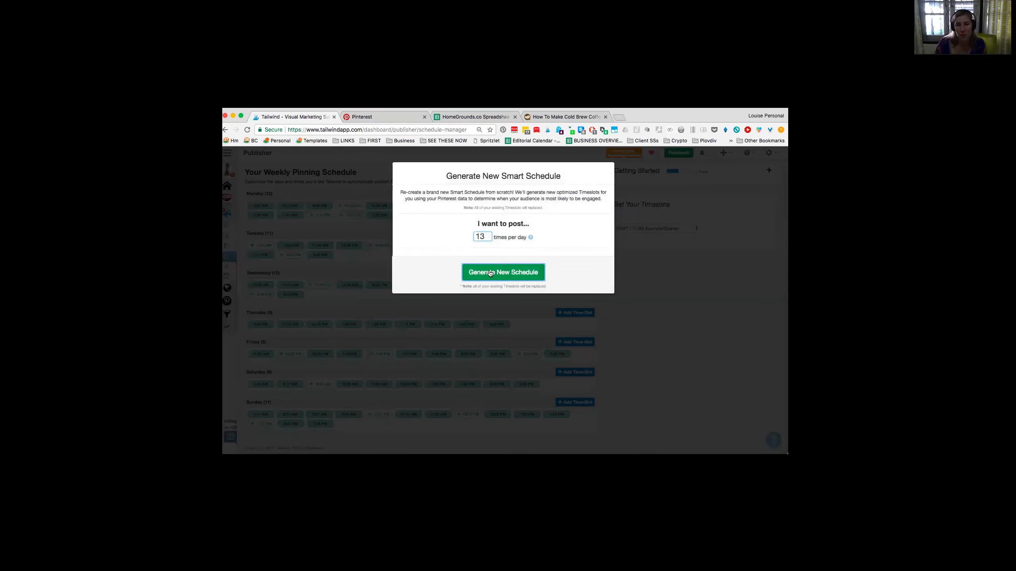
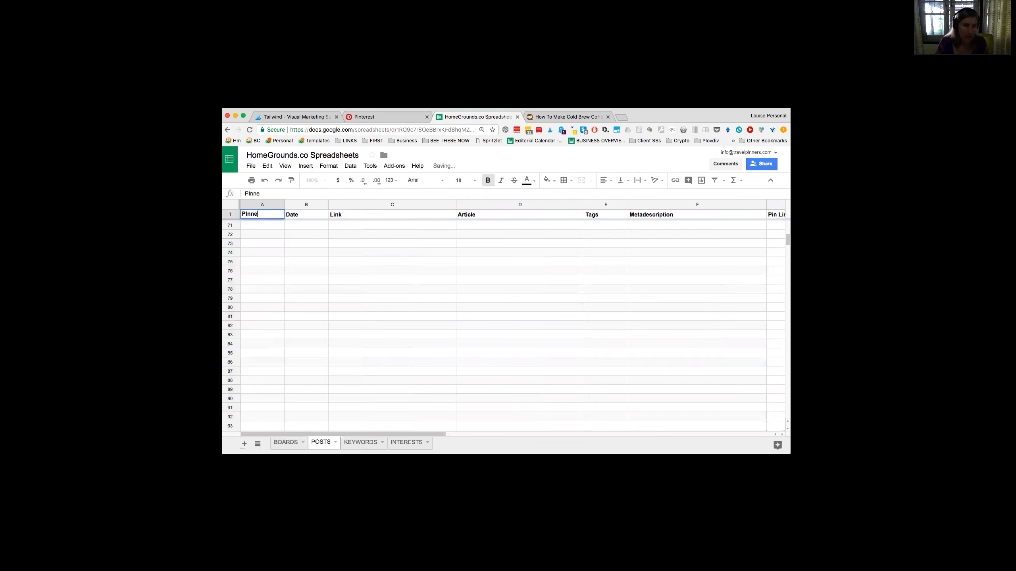
# Step: Set the heading of column A on the POSTS sheet to "Pinned?"
pyautogui.press('super+a')
pyautogui.write('Pinned/')
pyautogui.press('BackSpace')
pyautogui.write('?')
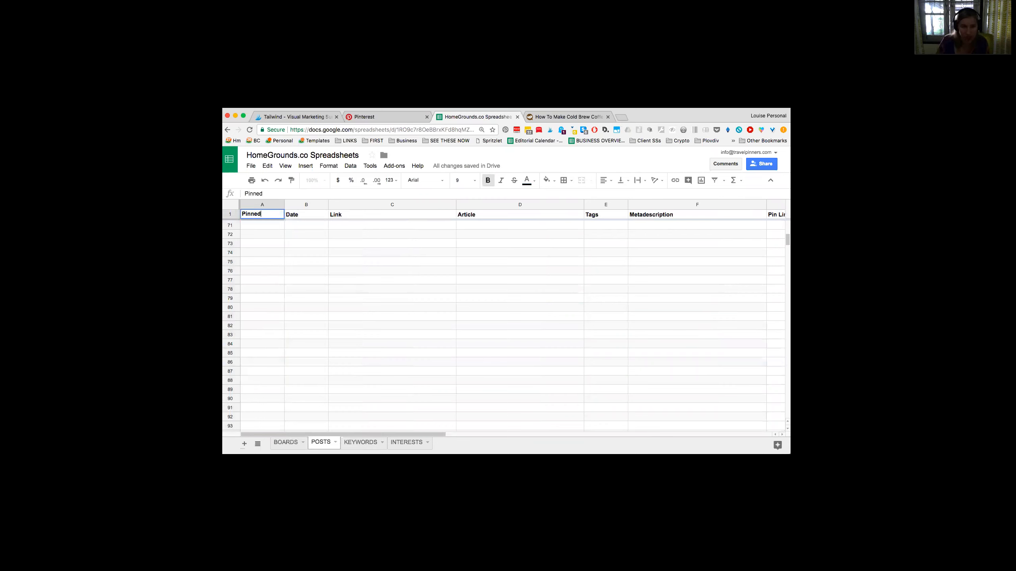
pyautogui.press('Return')
pyautogui.press('Down')
pyautogui.press('Down')
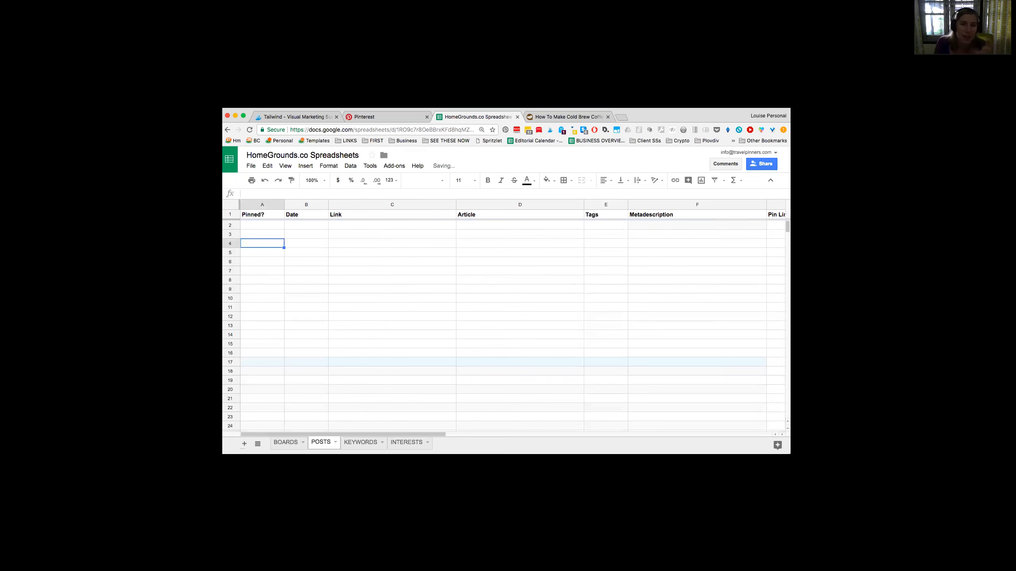
# Step: Switch to the Home Grounds website and open its blog archive
pyautogui.click(583, 116)
pyautogui.click(227, 130)
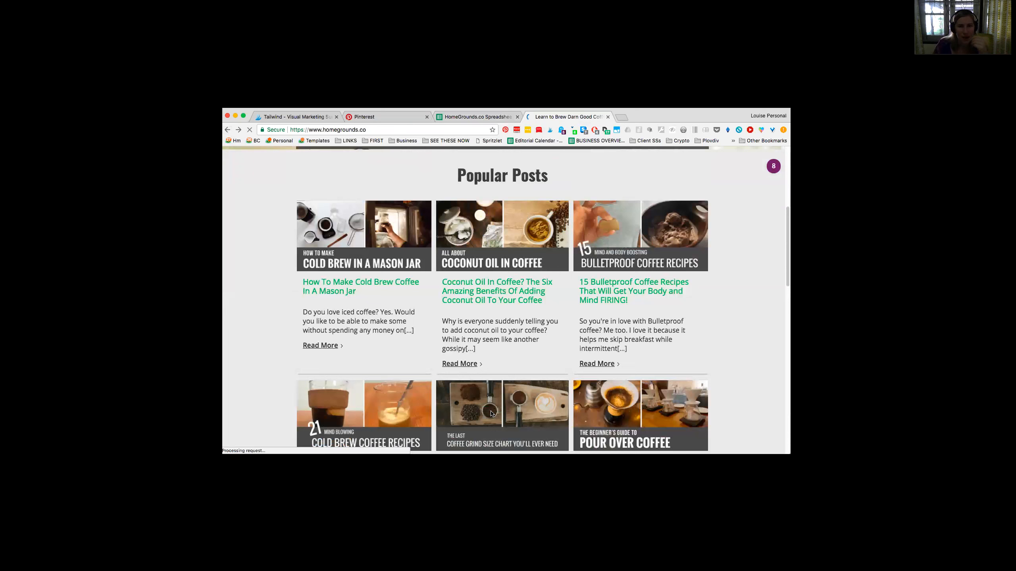
pyautogui.scroll(5, 711, 324)
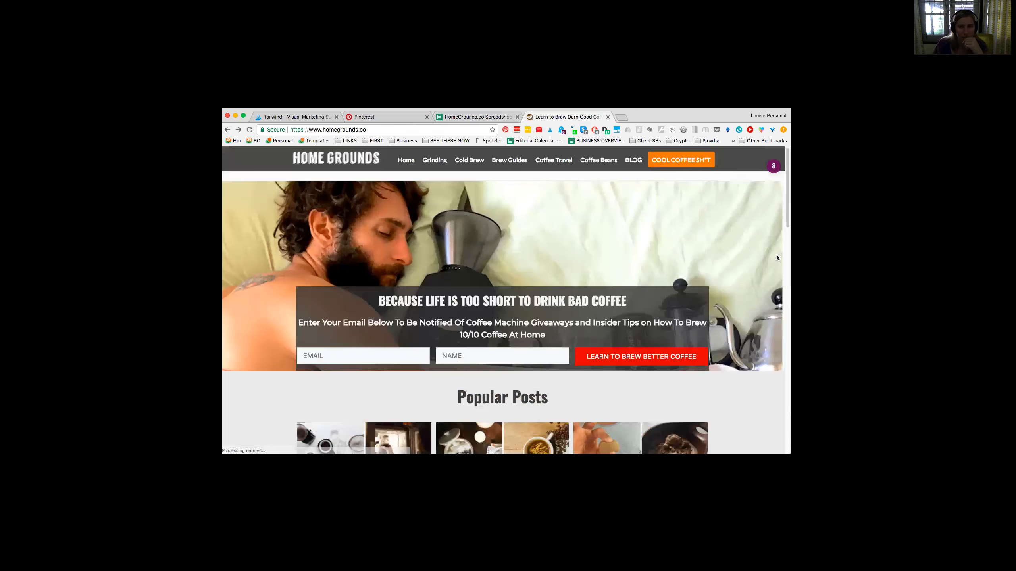
pyautogui.click(631, 161)
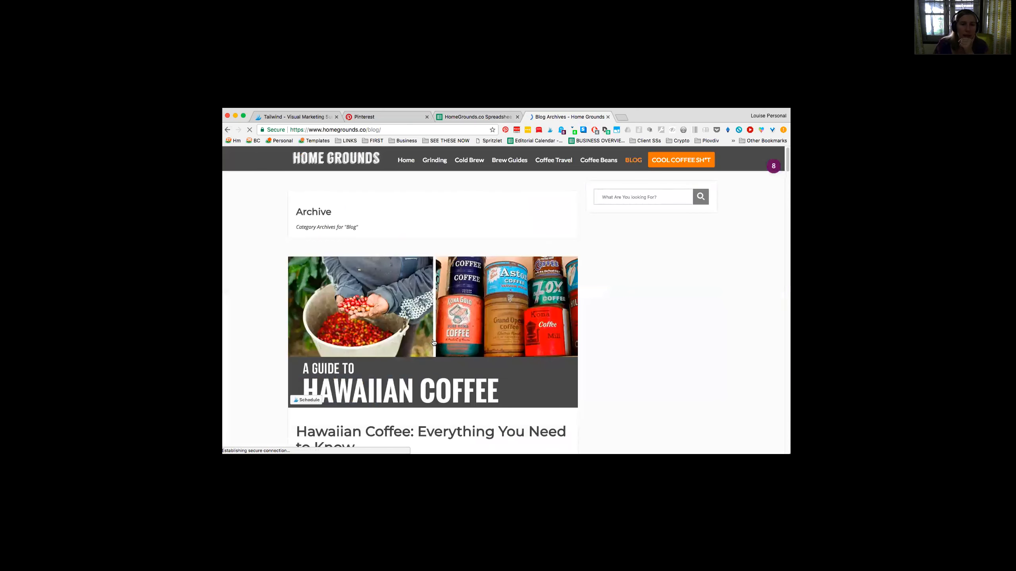
pyautogui.scroll(-4, 432, 338)
pyautogui.scroll(-1, 426, 258)
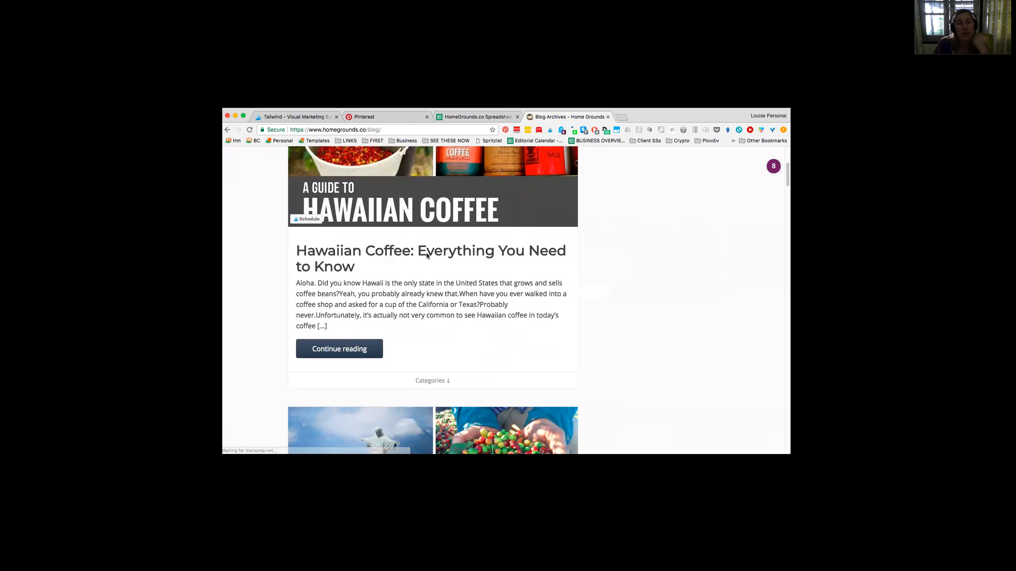
# Step: Open the Hawaiian coffee, Brazilian coffee, three-cups lattes, black coffee psychopath and homemade coffee liqueur posts in separate tabs
pyautogui.keyDown('super'); pyautogui.click(427, 251); pyautogui.keyUp('super')
pyautogui.scroll(-6, 427, 251)
pyautogui.keyDown('super'); pyautogui.click(440, 338); pyautogui.keyUp('super')
pyautogui.scroll(-10, 445, 280)
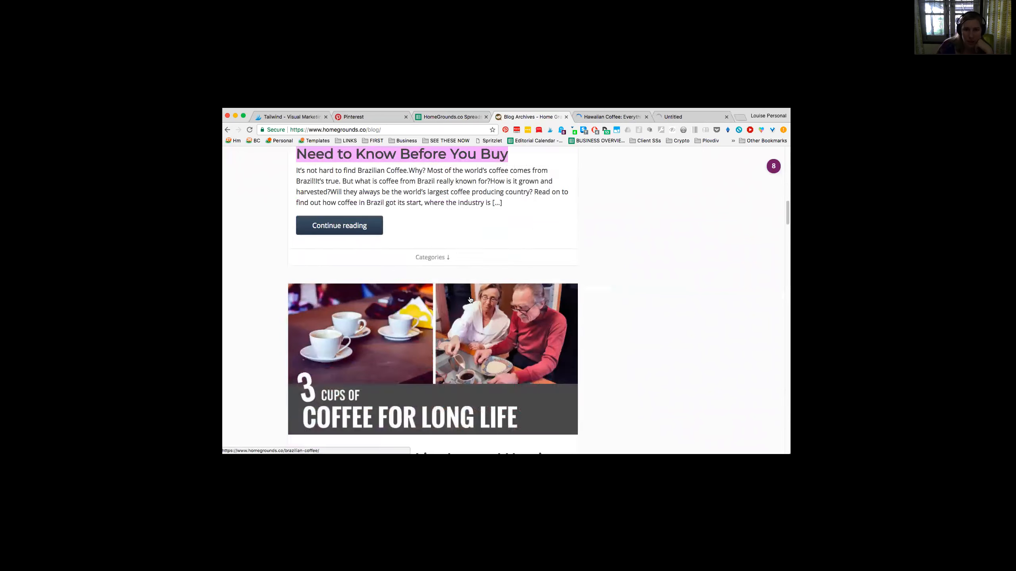
pyautogui.rightClick(450, 217)
pyautogui.click(460, 211)
pyautogui.scroll(-5, 447, 331)
pyautogui.rightClick(441, 328)
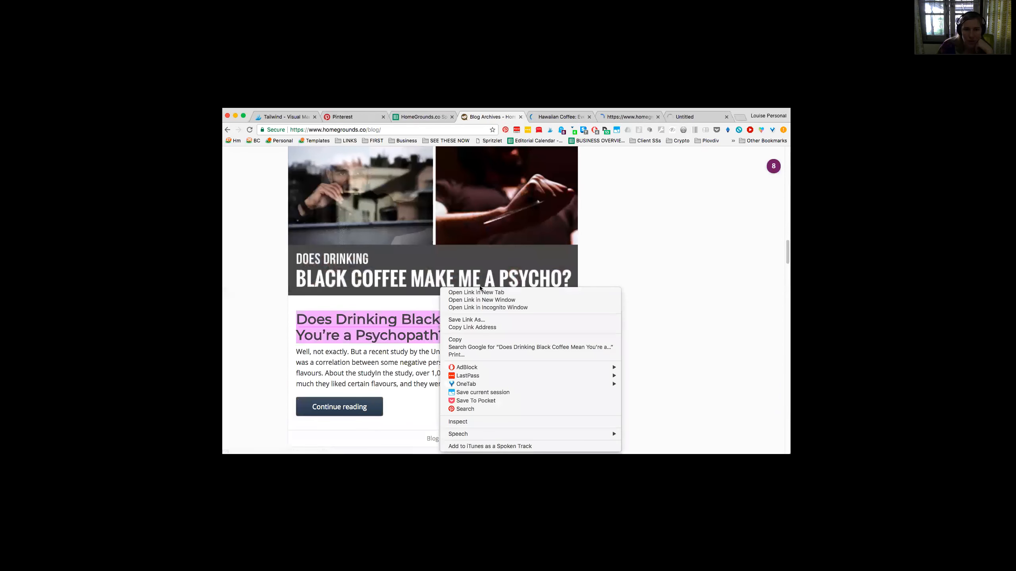
pyautogui.click(480, 293)
pyautogui.scroll(-8, 460, 312)
pyautogui.rightClick(441, 313)
pyautogui.click(472, 293)
# Step: Close the blog archive tab and the Pinterest tab
pyautogui.click(460, 117)
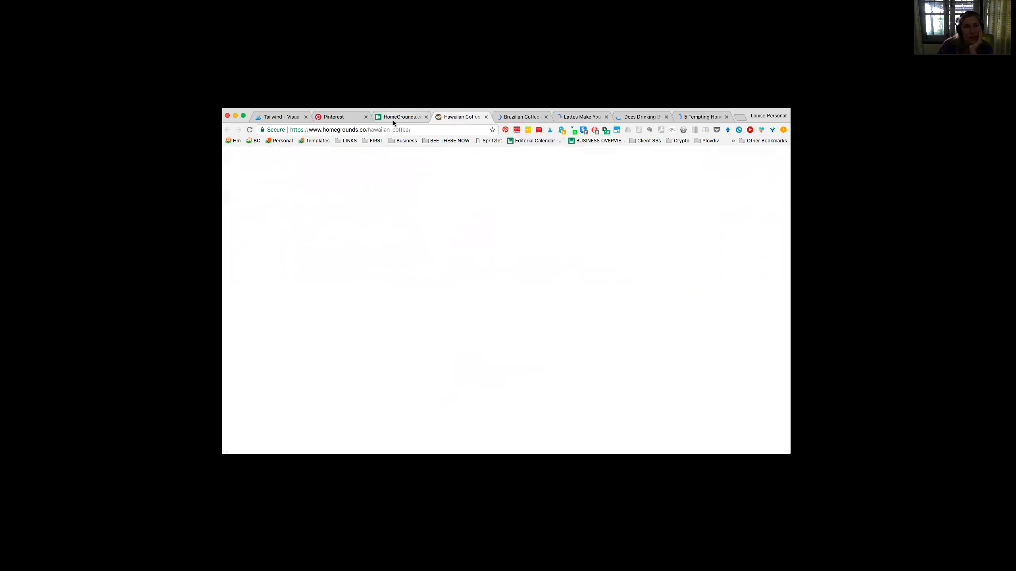
pyautogui.click(365, 114)
pyautogui.press('super+w')
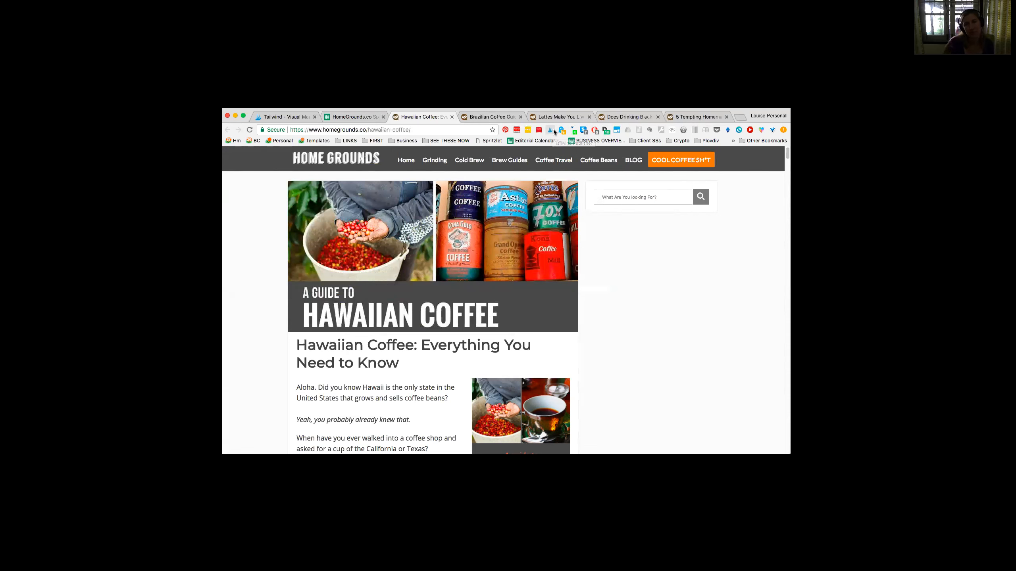
# Step: Send the Hawaiian coffee post's tall guide image and three infographics to Tailwind for scheduling, and close the post
pyautogui.click(554, 130)
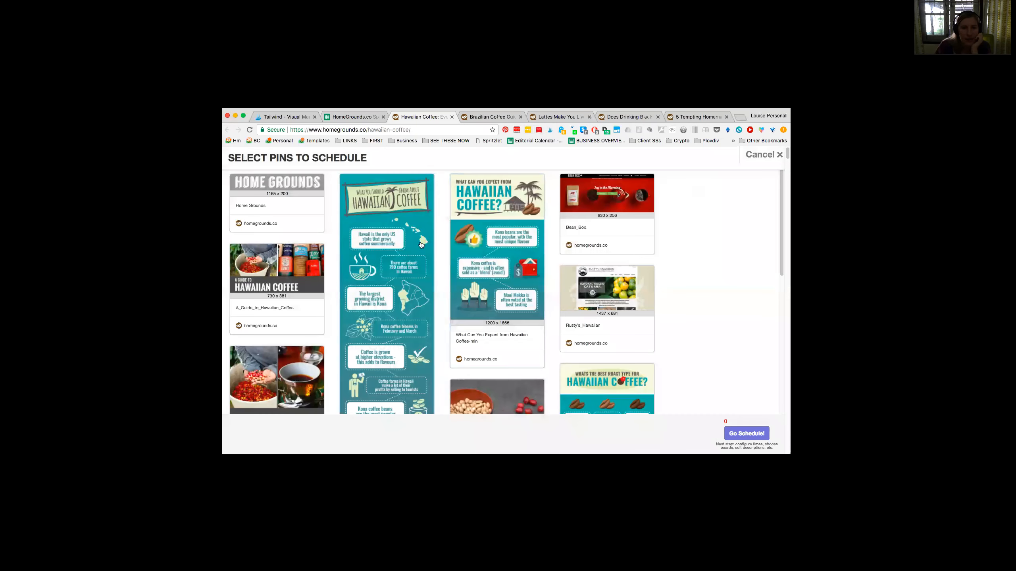
pyautogui.scroll(-3, 370, 261)
pyautogui.click(280, 304)
pyautogui.scroll(-5, 376, 280)
pyautogui.click(385, 277)
pyautogui.scroll(5, 385, 276)
pyautogui.click(385, 275)
pyautogui.scroll(3, 385, 275)
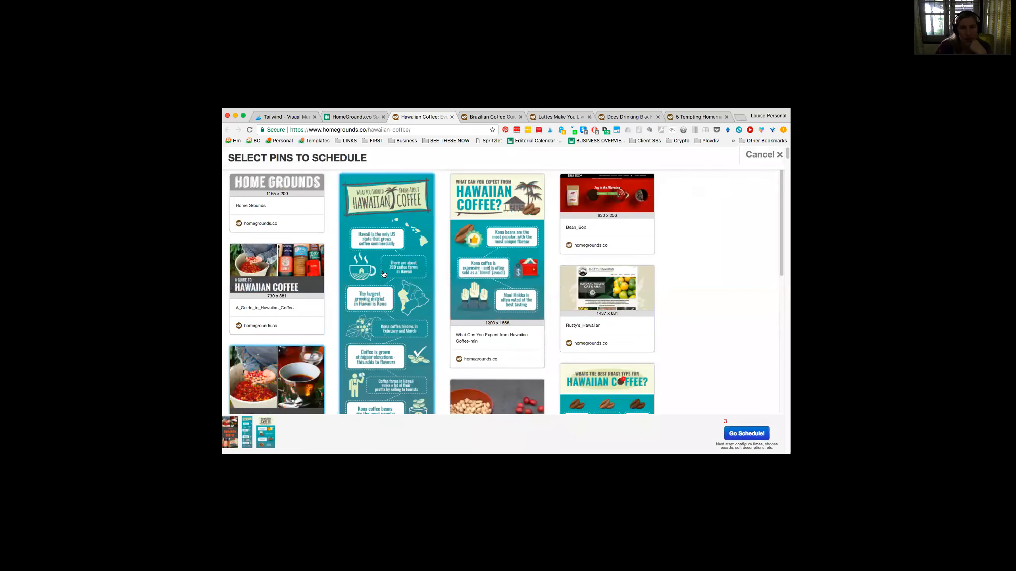
pyautogui.click(508, 276)
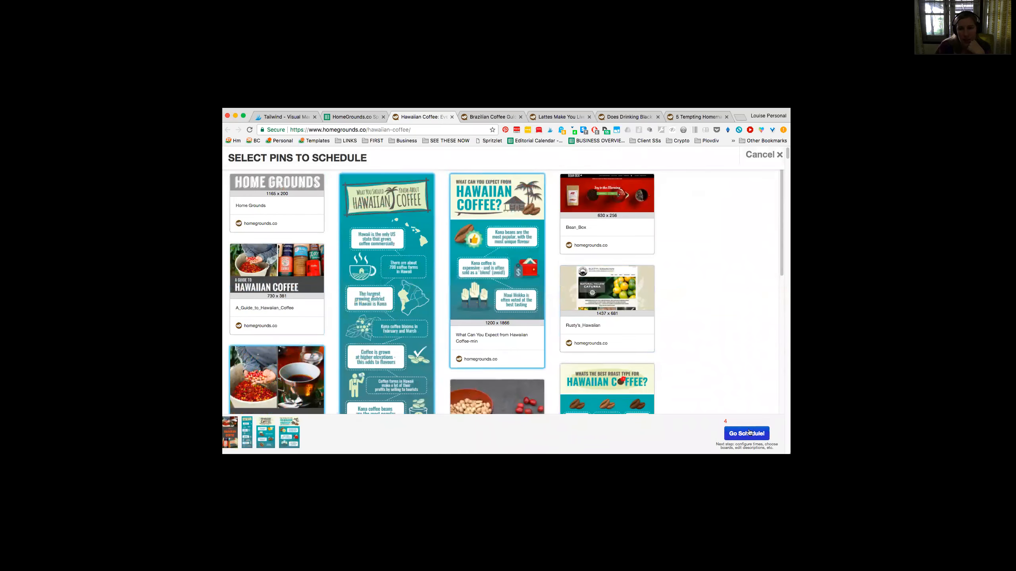
pyautogui.click(746, 433)
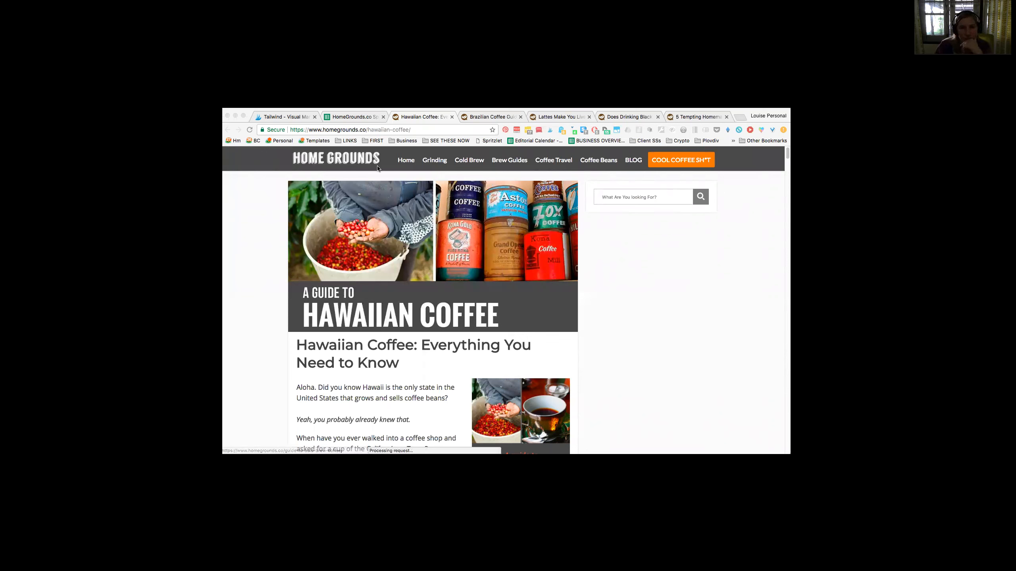
pyautogui.moveTo(312, 253)
pyautogui.click(270, 282)
pyautogui.press('super+w')
# Step: Select the pin images in the Brazilian coffee guide, send them to Tailwind for scheduling, and close the post
pyautogui.click(550, 130)
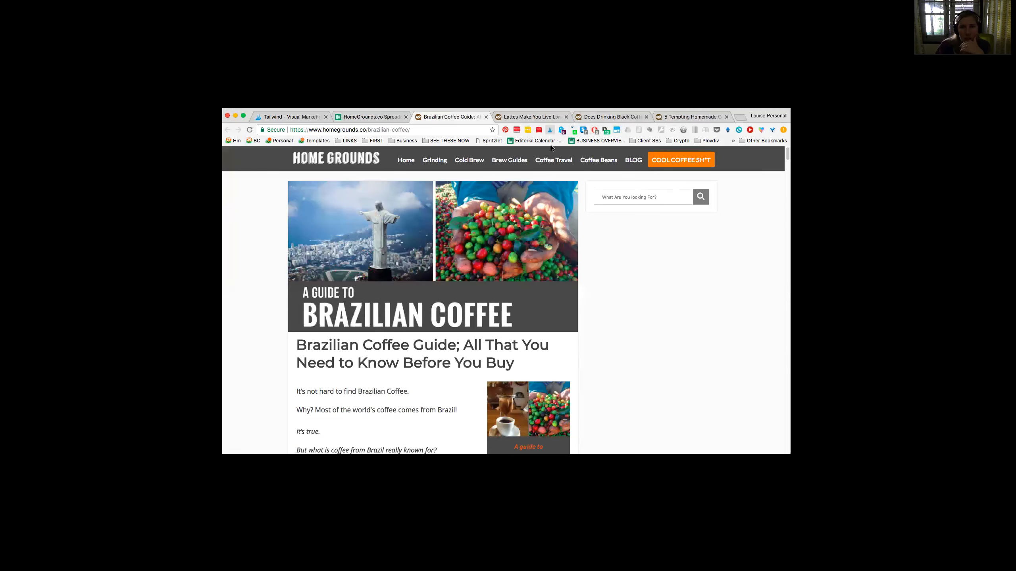
pyautogui.click(395, 322)
pyautogui.click(498, 344)
pyautogui.click(717, 388)
pyautogui.click(277, 381)
pyautogui.scroll(-7, 387, 321)
pyautogui.click(387, 273)
pyautogui.click(497, 280)
pyautogui.click(763, 435)
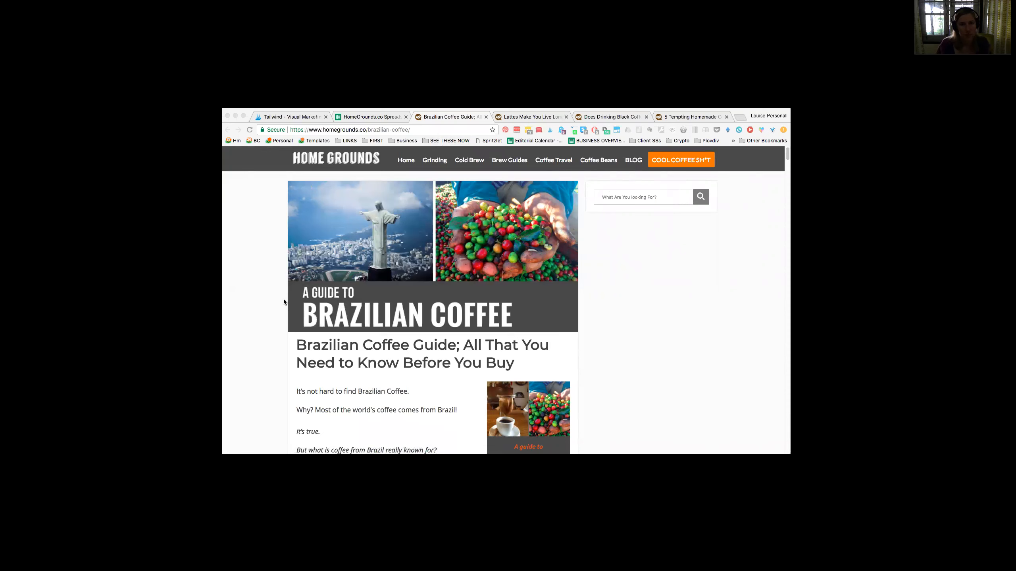
pyautogui.press('super+w')
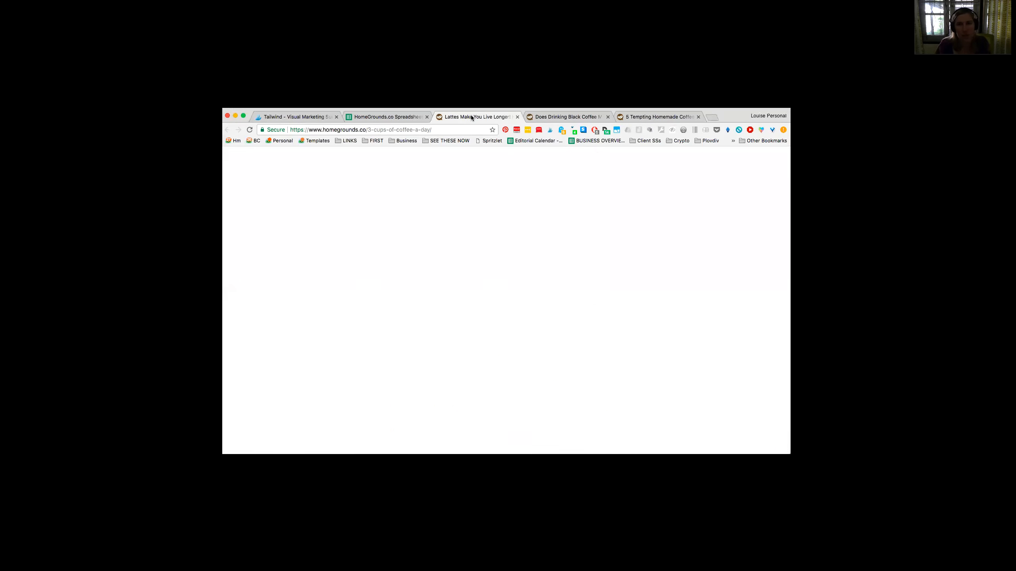
# Step: Send the "3 cups keep the doctor away" infographic from the lattes post to Tailwind for scheduling, and close the post
pyautogui.click(549, 130)
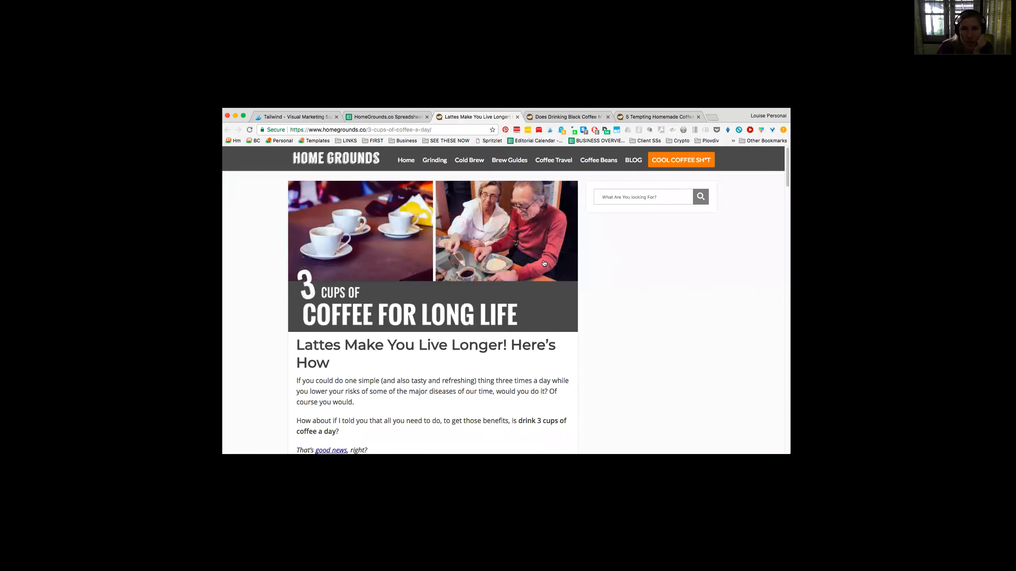
pyautogui.scroll(-3, 426, 276)
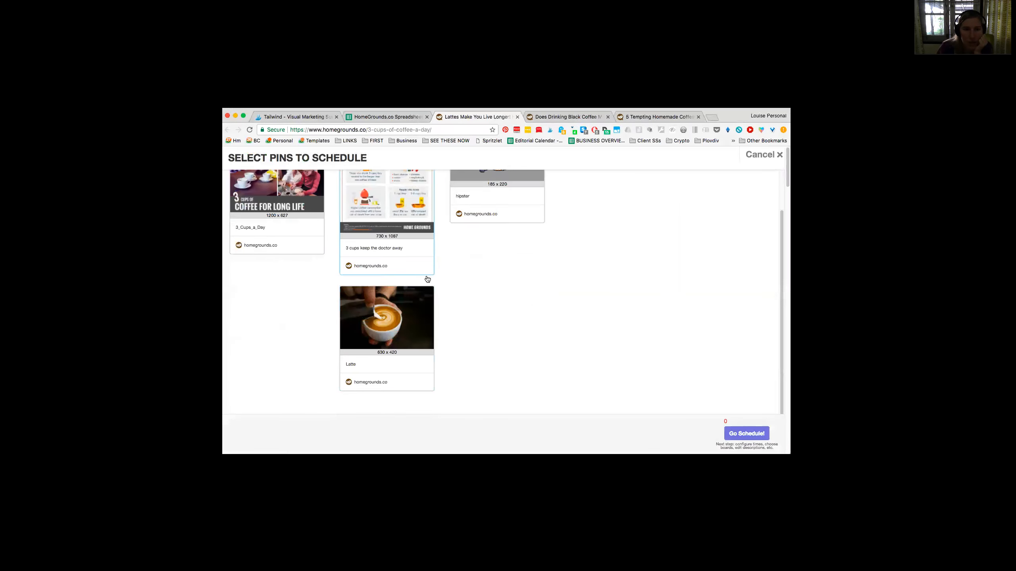
pyautogui.click(426, 275)
pyautogui.scroll(2, 426, 275)
pyautogui.click(746, 433)
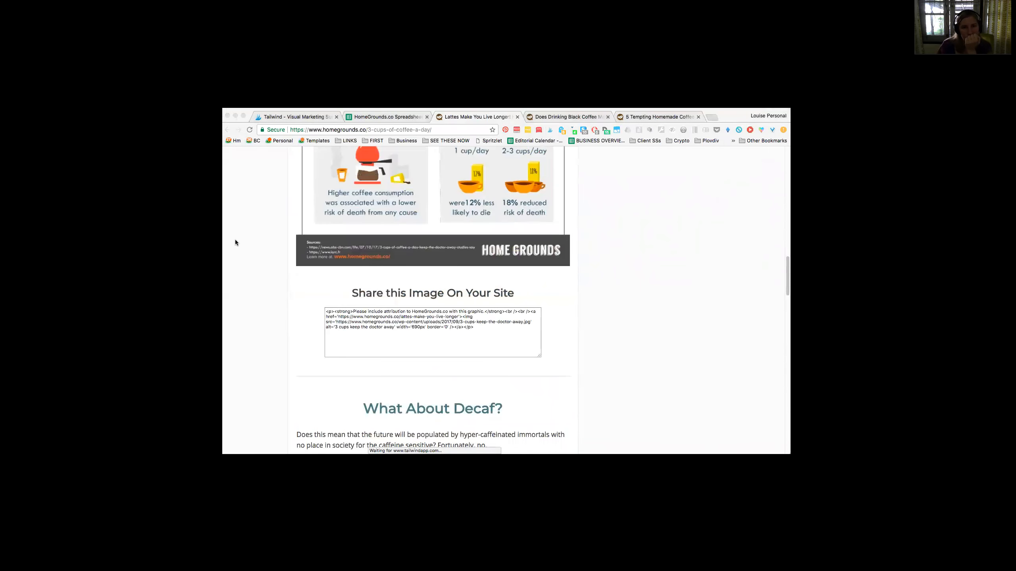
pyautogui.click(246, 253)
pyautogui.press('super+w')
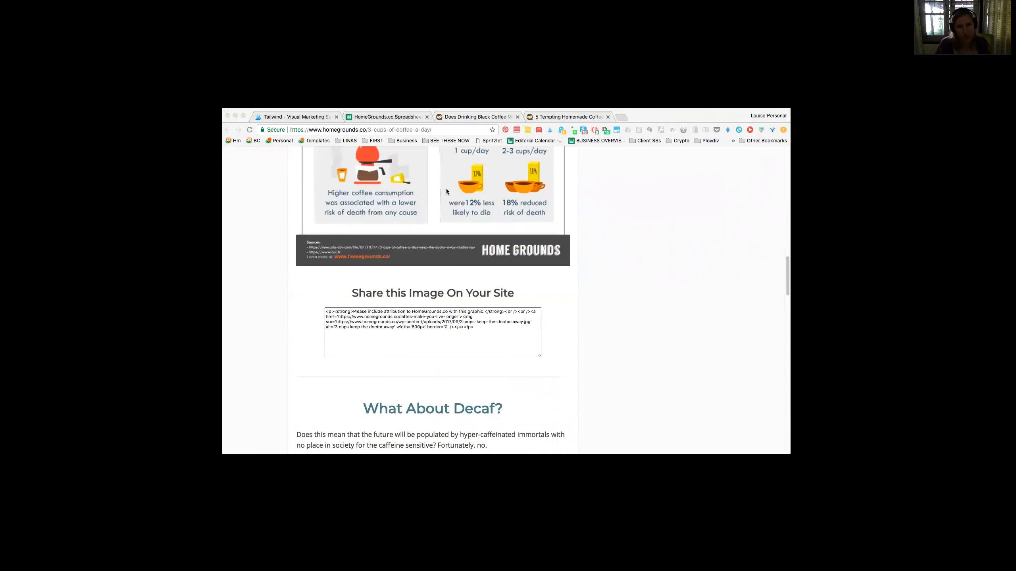
# Step: Send the "psychopath coffee" infographic from the black coffee post to Tailwind for scheduling, and close the post
pyautogui.click(550, 129)
pyautogui.click(746, 425)
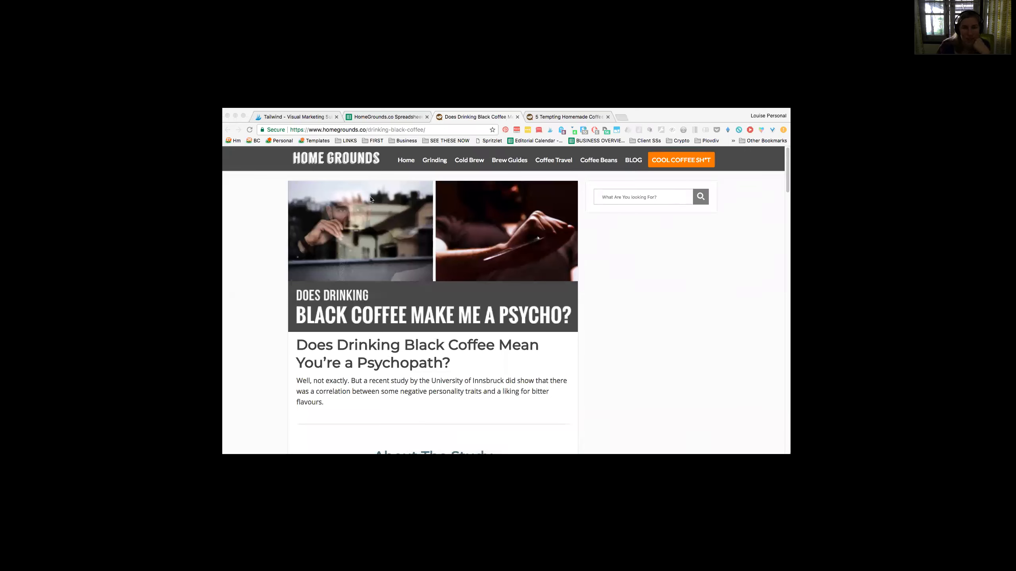
pyautogui.click(518, 116)
# Step: Send the tall liqueur recipes image plus the Kahlua, Irish cream and coffee-infused vodka images to Tailwind for scheduling, and close the post
pyautogui.click(550, 130)
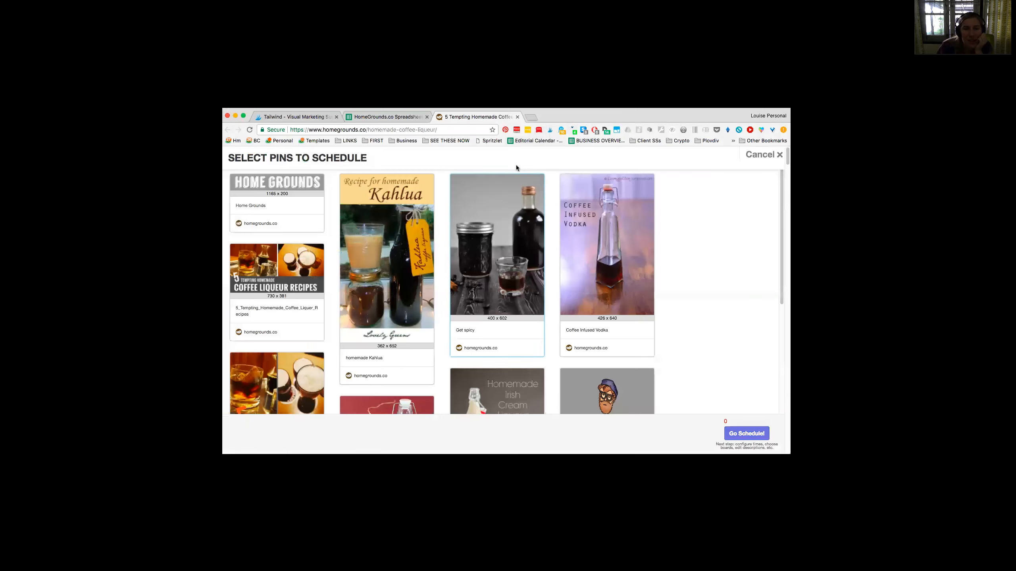
pyautogui.click(402, 288)
pyautogui.scroll(-1, 479, 292)
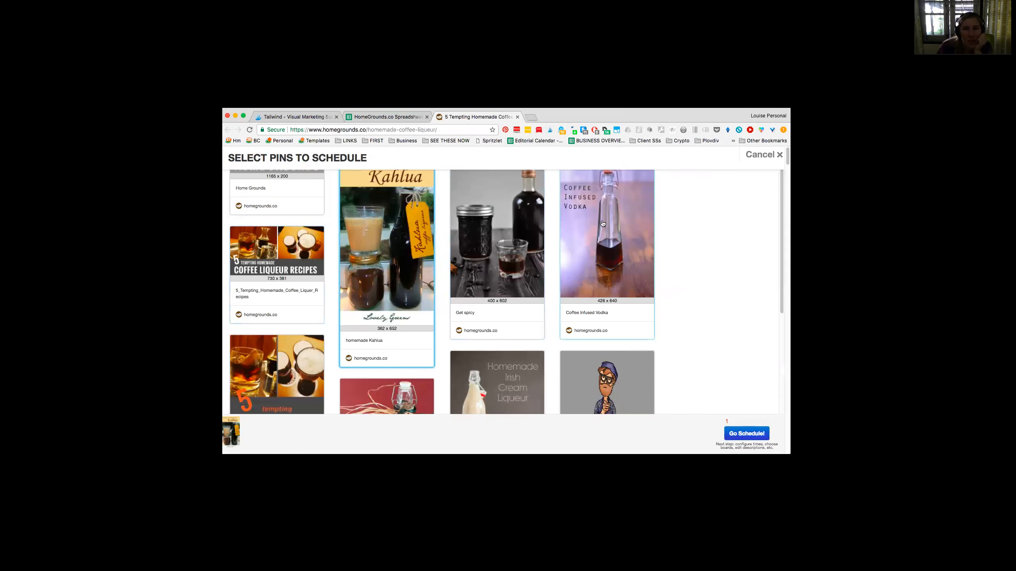
pyautogui.click(560, 294)
pyautogui.scroll(-2, 516, 252)
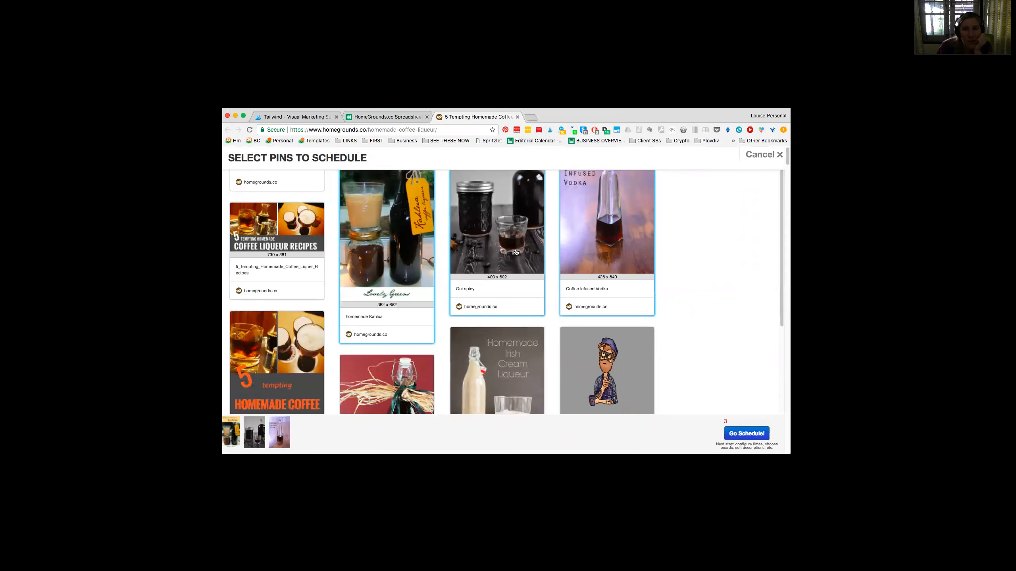
pyautogui.scroll(-3, 516, 252)
pyautogui.click(276, 280)
pyautogui.click(463, 300)
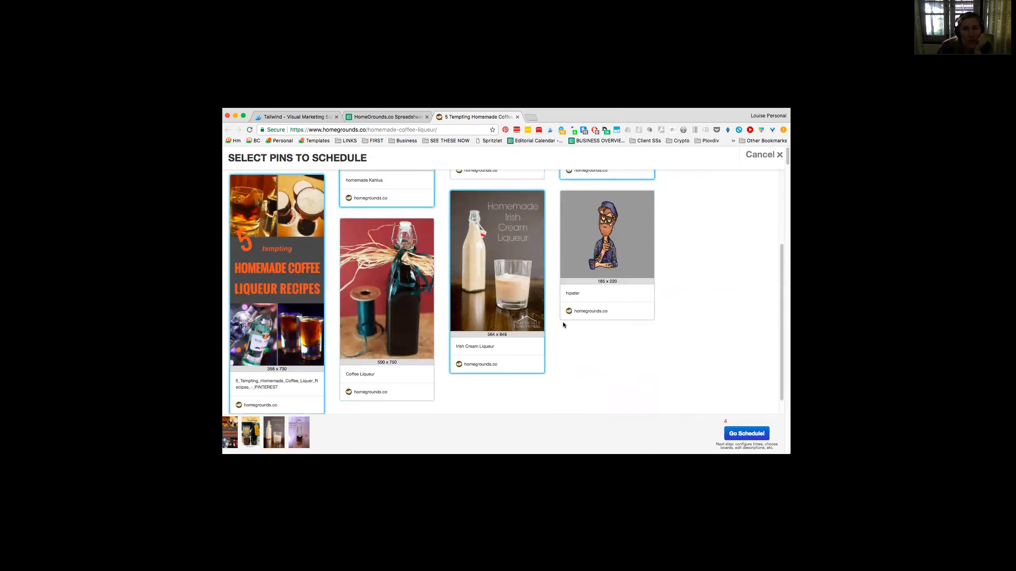
pyautogui.click(745, 431)
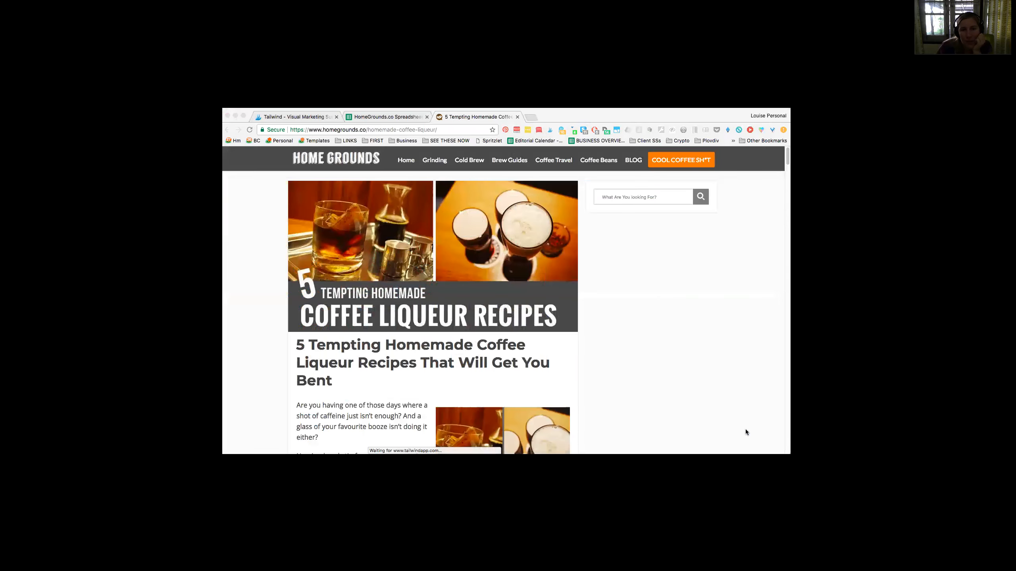
pyautogui.click(263, 245)
pyautogui.press('super+w')
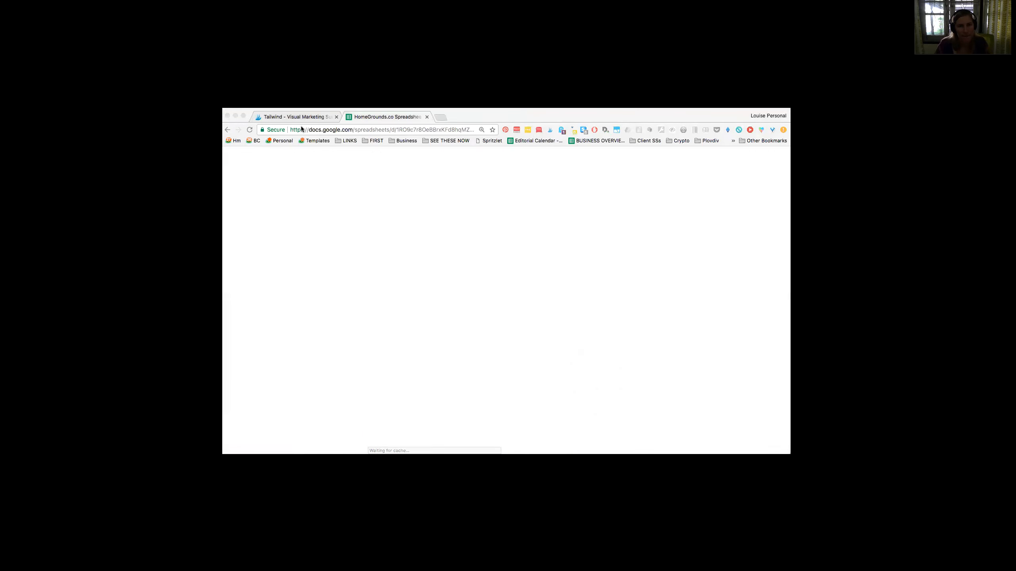
# Step: Switch to Tailwind's drafts and set the three-cups pin's description to "3 cups of coffee keep the doctor away"
pyautogui.click(296, 117)
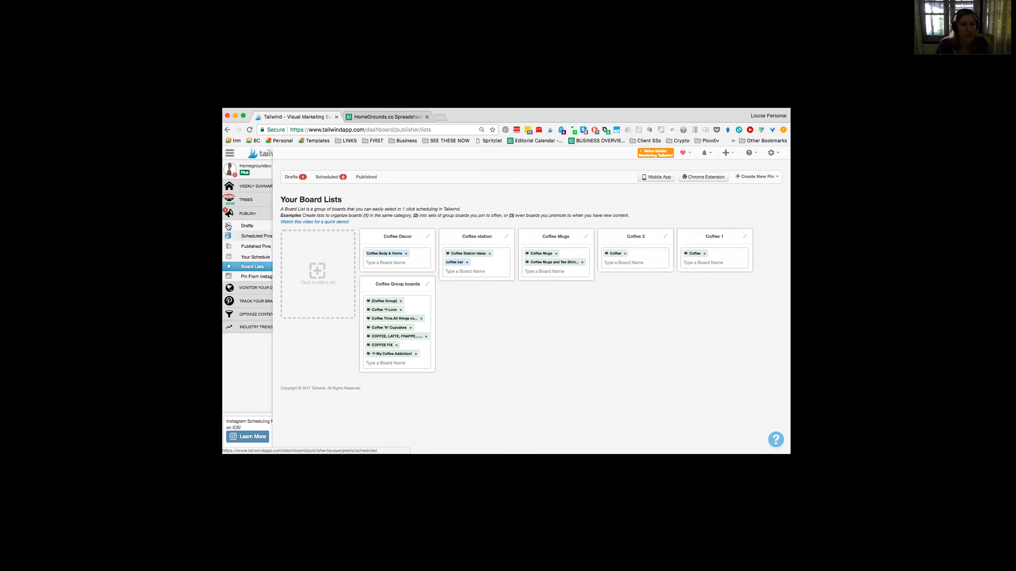
pyautogui.click(232, 227)
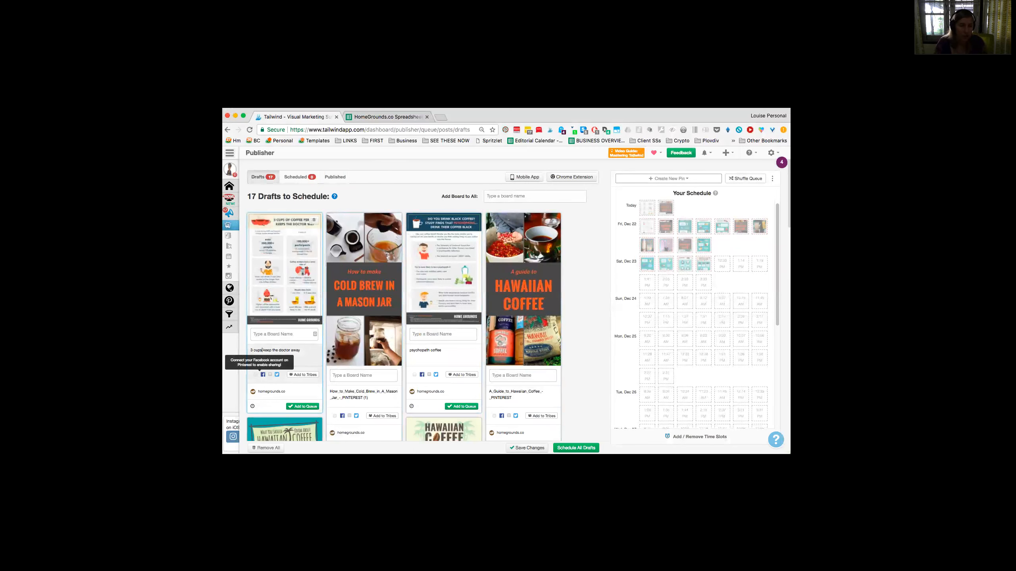
pyautogui.write('of')
pyautogui.write('ee')
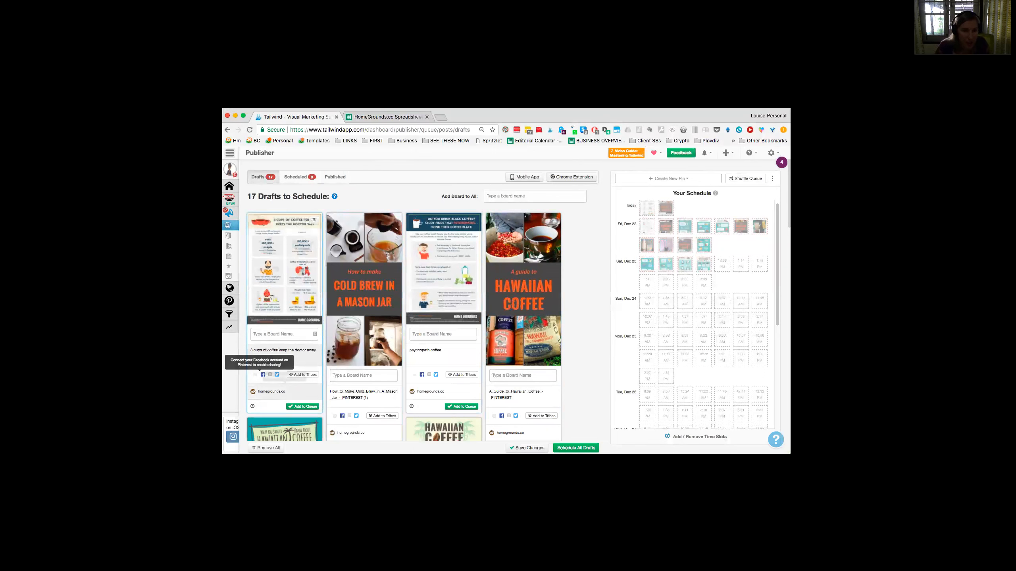
pyautogui.write('How to make cold b')
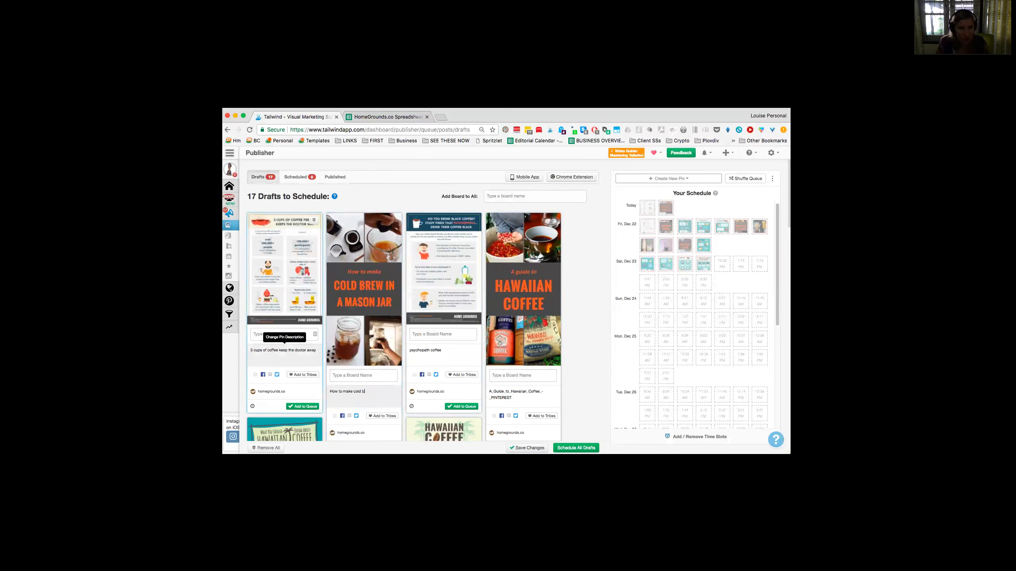
pyautogui.write('rew in a mas')
# Step: Replace the psychopath coffee pin's description with "Study Finds that Psychopaths Drink their Coffee Black"
pyautogui.tripleClick(447, 350)
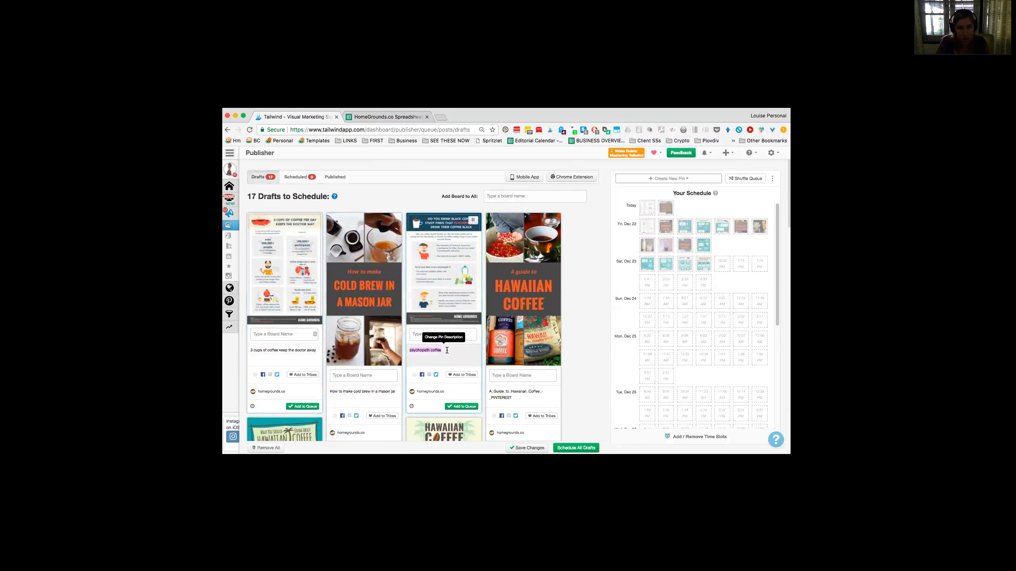
pyautogui.write('study Finds that Psychopaths Drink their C')
# Step: Replace the Hawaiian coffee guide pin's description with "A Guide to Hawaiian coffee"
pyautogui.click(515, 395)
pyautogui.write('A Guide to Hawaain')
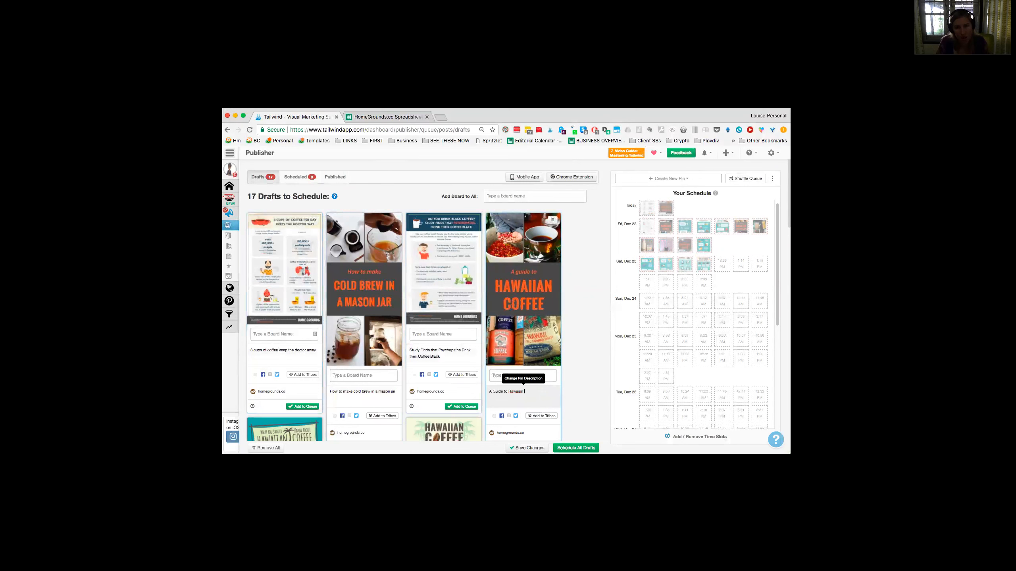
pyautogui.press('Left')
pyautogui.press('BackSpace')
pyautogui.write('ia')
pyautogui.scroll(-5, 526, 378)
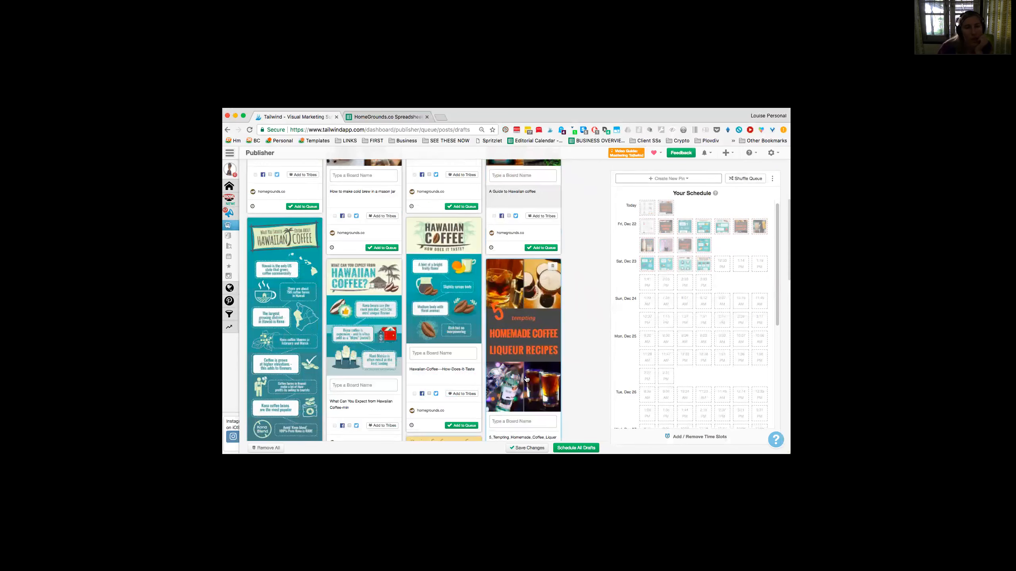
# Step: Save the edited descriptions of all draft pins
pyautogui.scroll(4, 526, 378)
pyautogui.scroll(2, 526, 378)
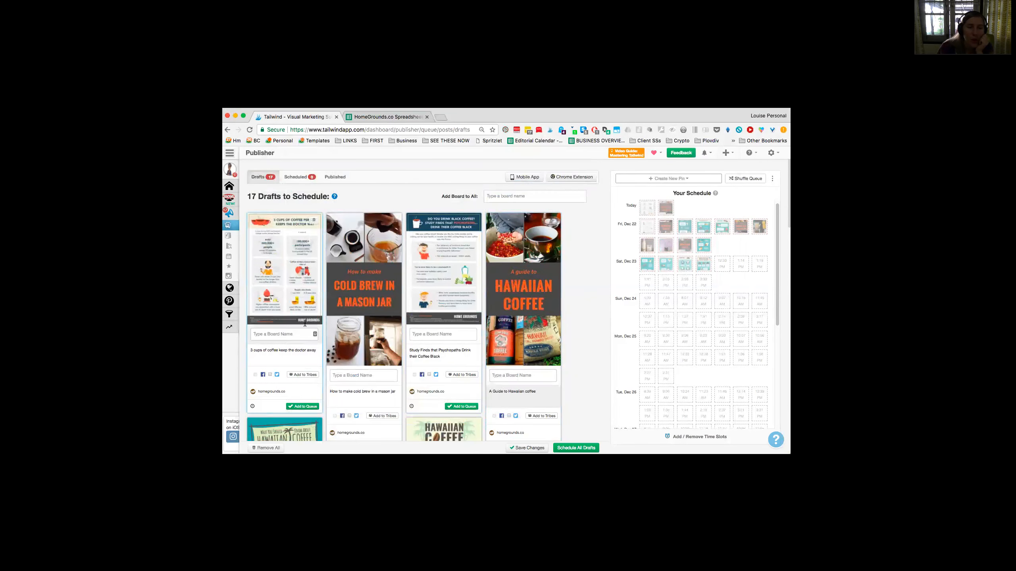
pyautogui.click(526, 447)
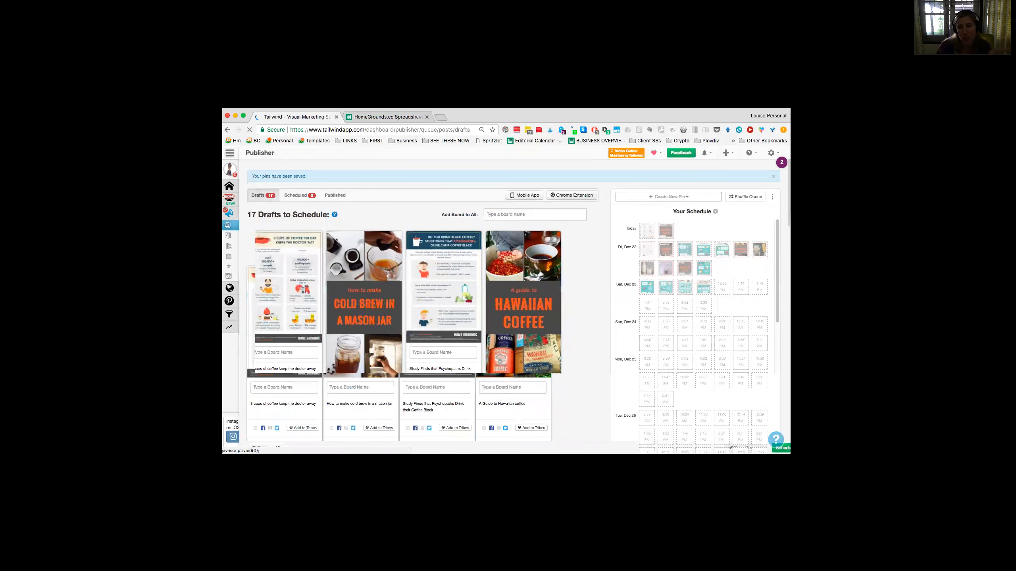
pyautogui.scroll(-1, 662, 249)
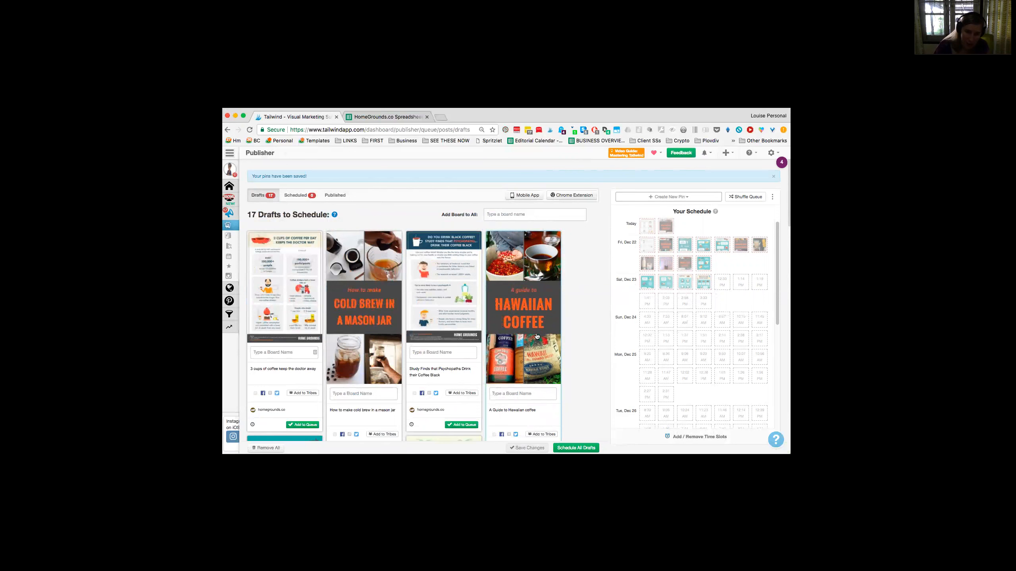
pyautogui.scroll(-1, 525, 427)
pyautogui.click(528, 394)
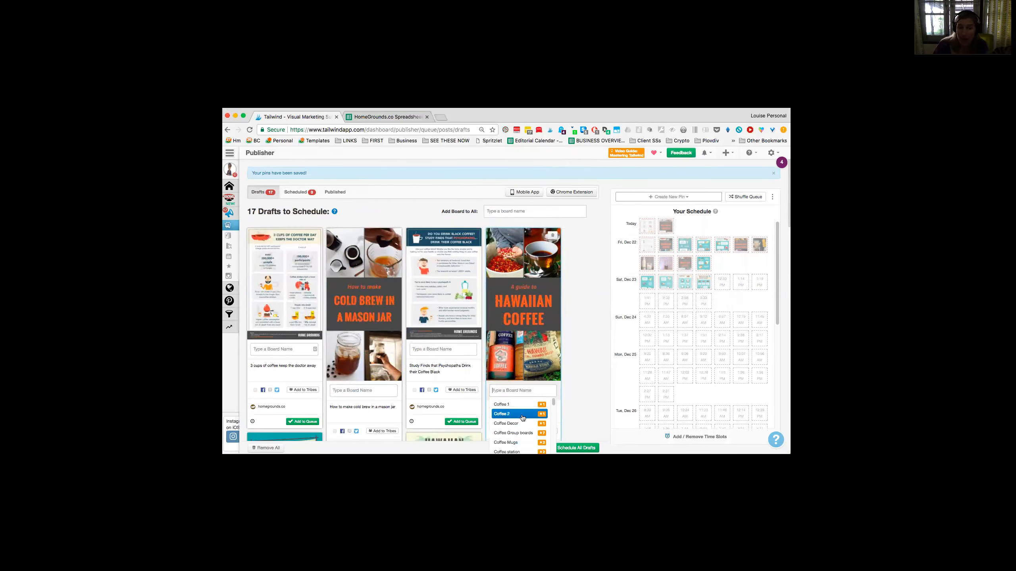
pyautogui.click(521, 434)
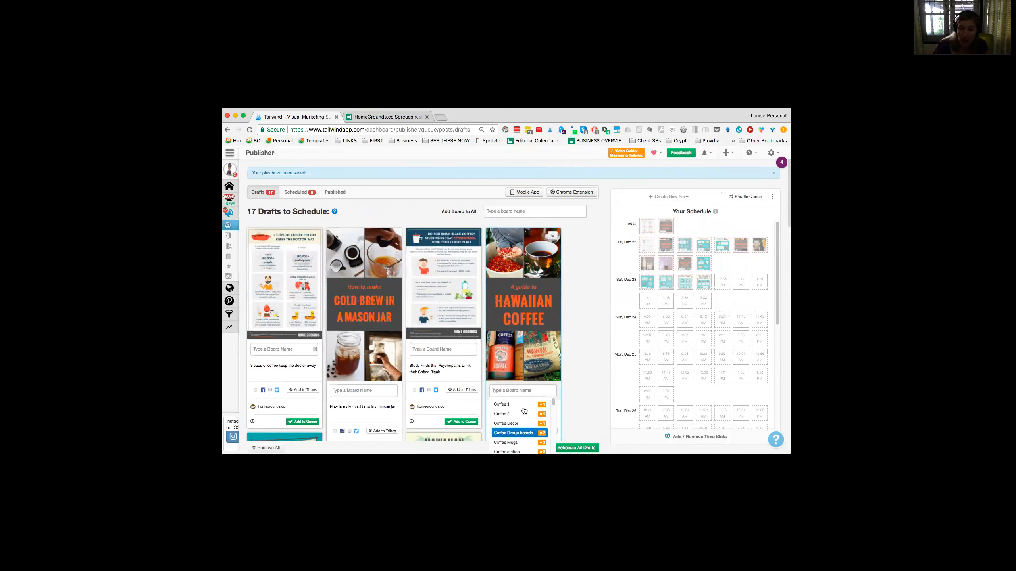
pyautogui.scroll(-2, 524, 406)
pyautogui.press('BackSpace')
pyautogui.press('BackSpace')
pyautogui.press('BackSpace')
pyautogui.press('BackSpace')
pyautogui.press('BackSpace')
pyautogui.press('BackSpace')
pyautogui.press('BackSpace')
pyautogui.press('BackSpace')
pyautogui.press('BackSpace')
pyautogui.press('BackSpace')
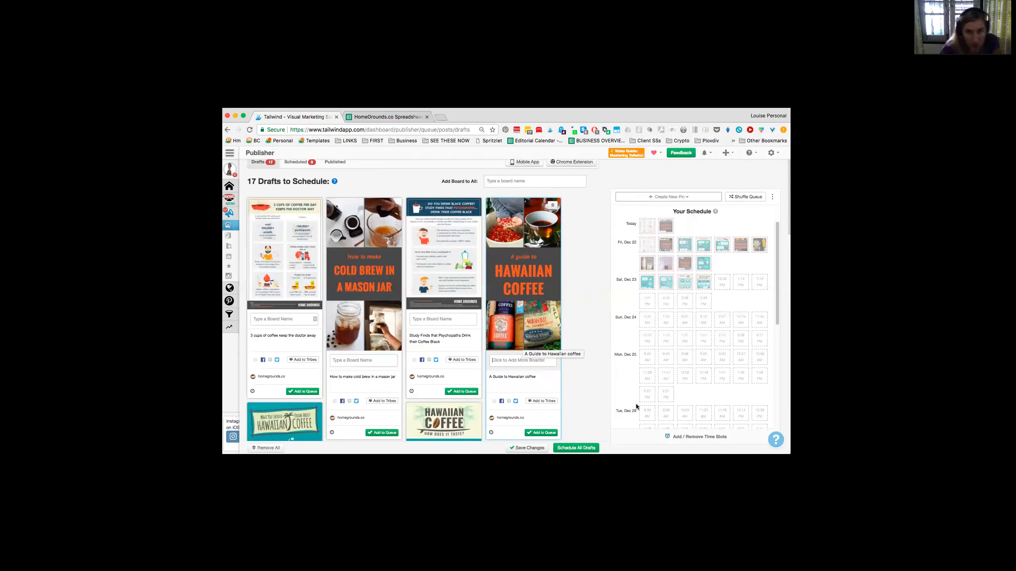
# Step: Assign the Coffee Group boards list to the three-cups pin
pyautogui.scroll(-10, 398, 412)
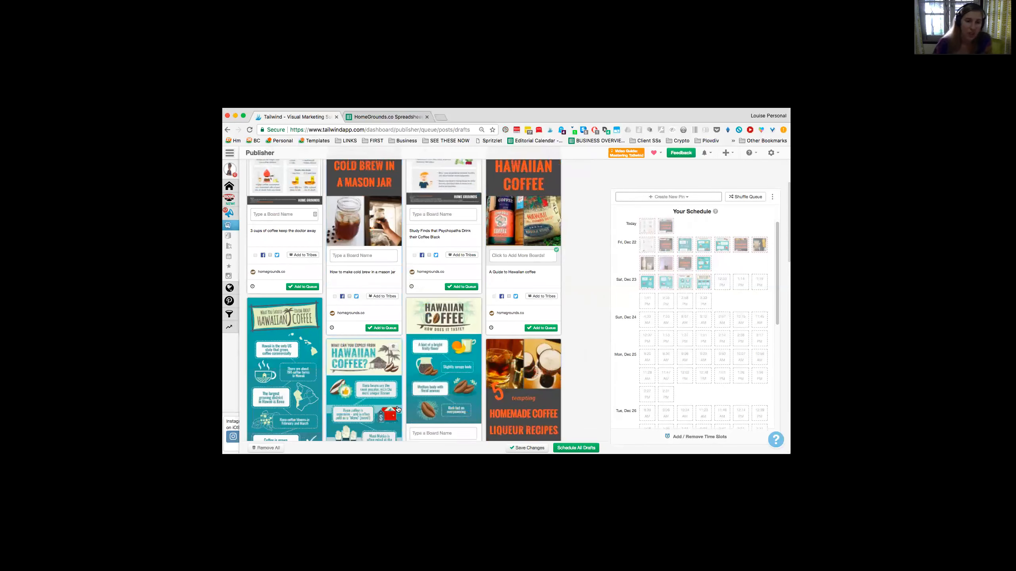
pyautogui.scroll(-15, 399, 405)
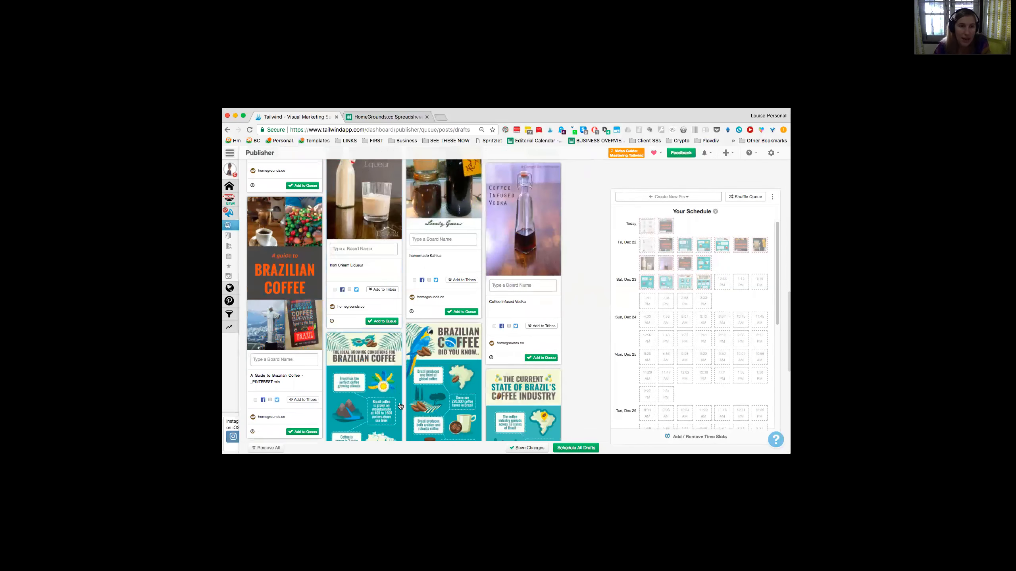
pyautogui.scroll(-3, 396, 398)
pyautogui.scroll(20, 397, 401)
pyautogui.click(286, 381)
pyautogui.scroll(-1, 292, 412)
pyautogui.scroll(-3, 292, 413)
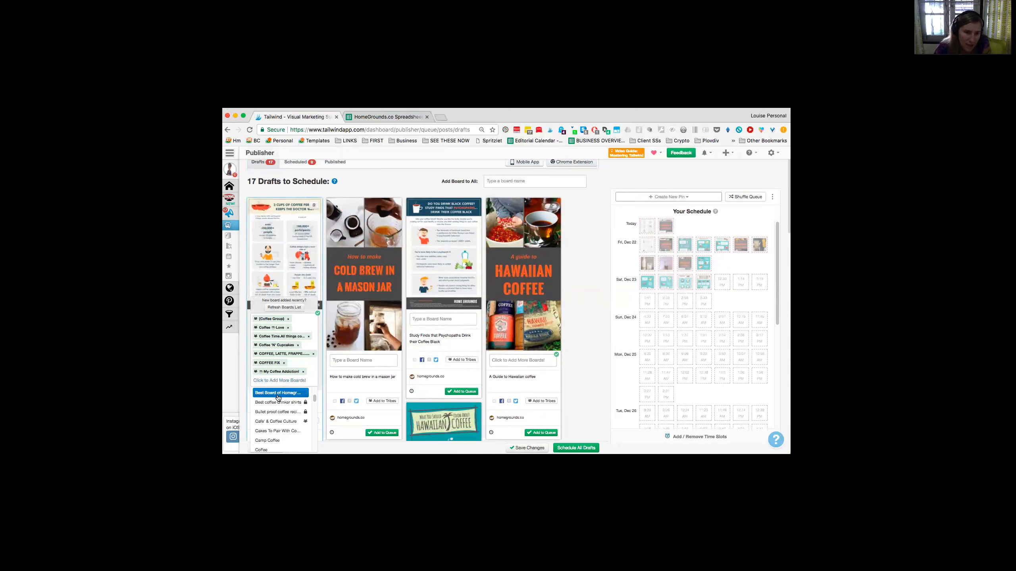
# Step: Add the Best Board of Homegrounds and Coffee boards to the three-cups pin
pyautogui.click(279, 393)
pyautogui.scroll(-5, 283, 425)
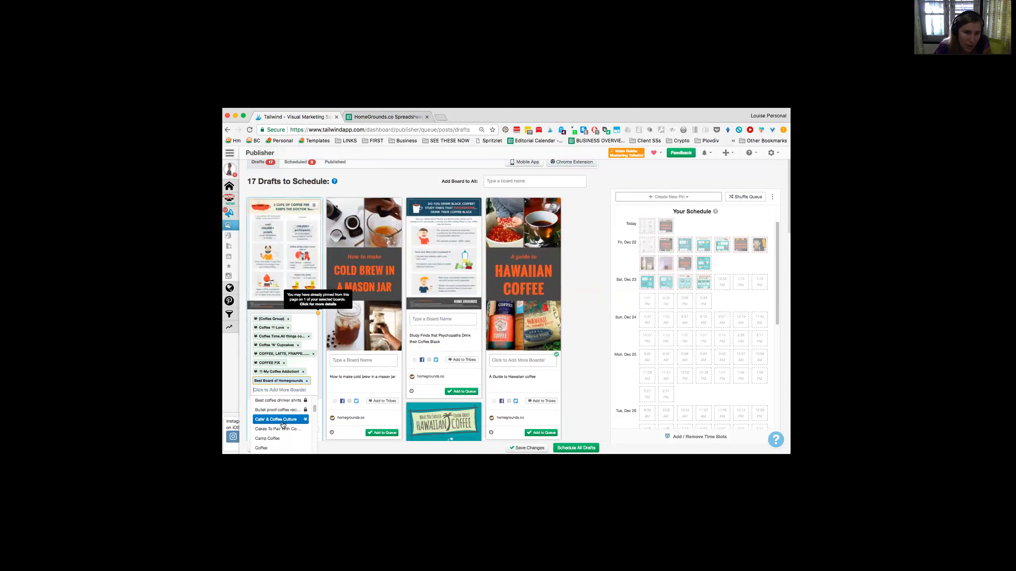
pyautogui.click(282, 407)
pyautogui.scroll(-2, 276, 380)
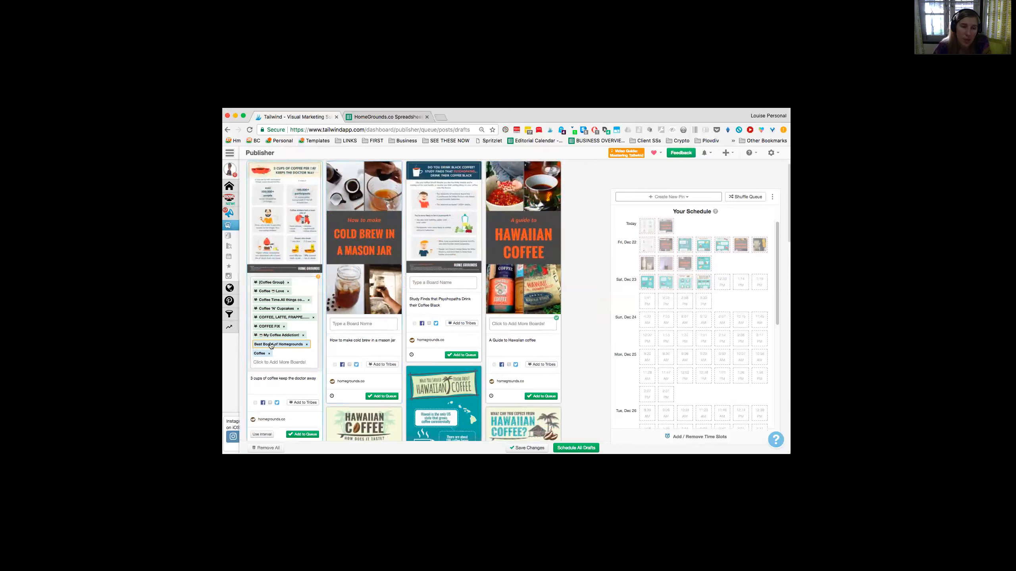
# Step: Open the Board Lists page in a new browser tab while staying on the drafts
pyautogui.click(271, 361)
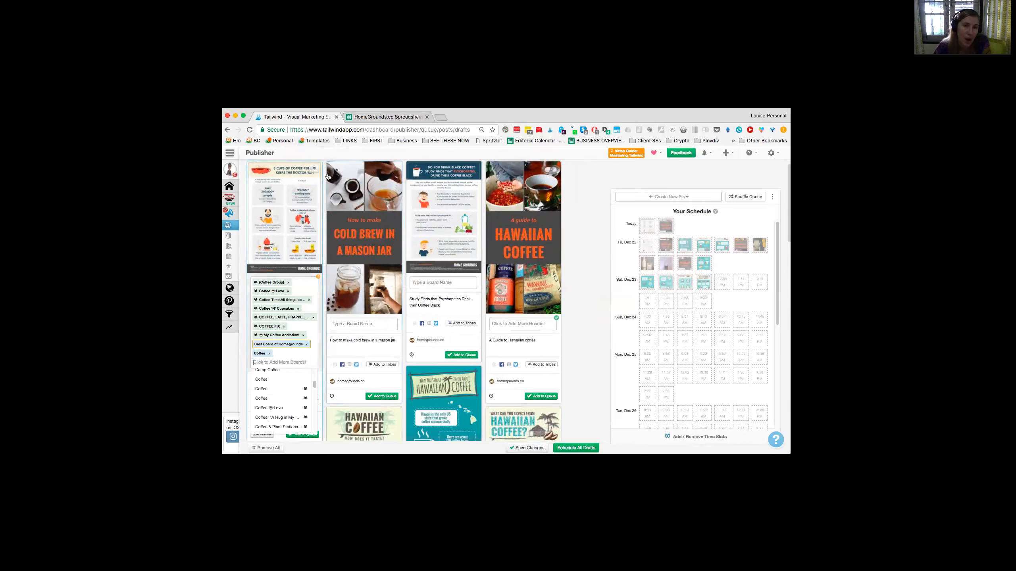
pyautogui.rightClick(232, 267)
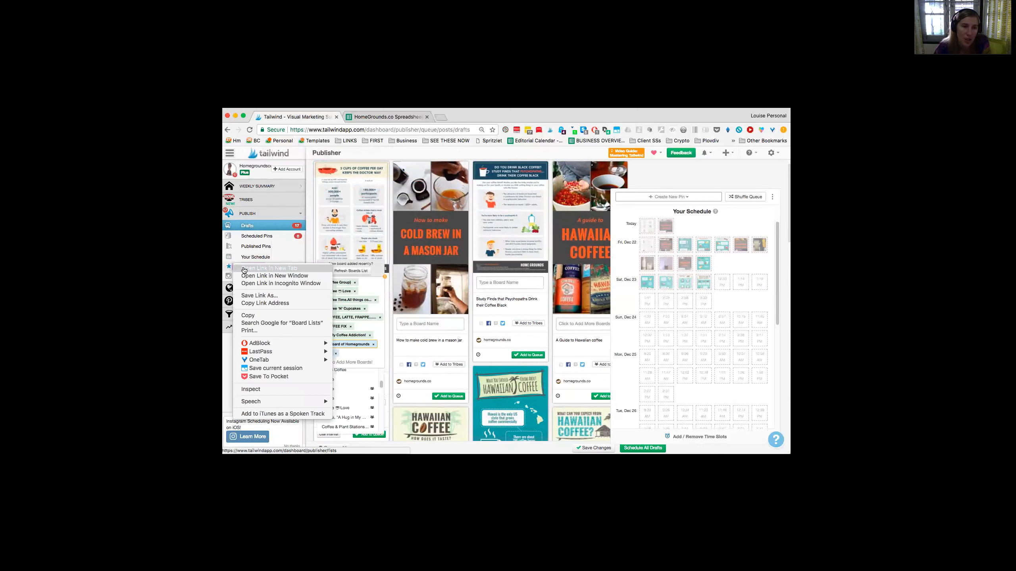
pyautogui.click(265, 269)
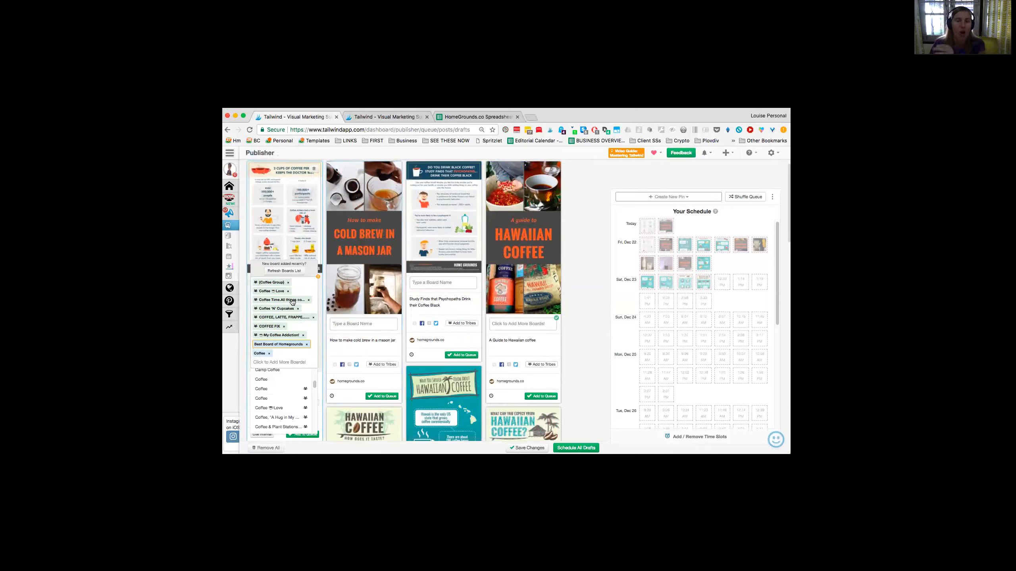
# Step: Add the Coffee Infographics board to the three-cups pin
pyautogui.scroll(-1, 294, 397)
pyautogui.scroll(-5, 294, 397)
pyautogui.scroll(-3, 294, 397)
pyautogui.click(292, 398)
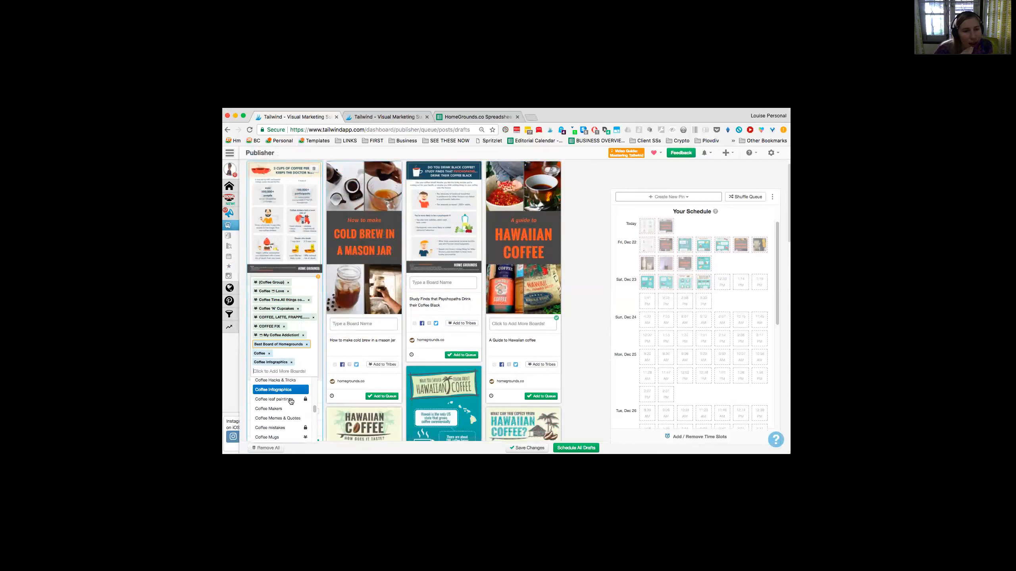
# Step: Look through the remaining available boards for others that suit the three-cups pin
pyautogui.scroll(-4, 291, 401)
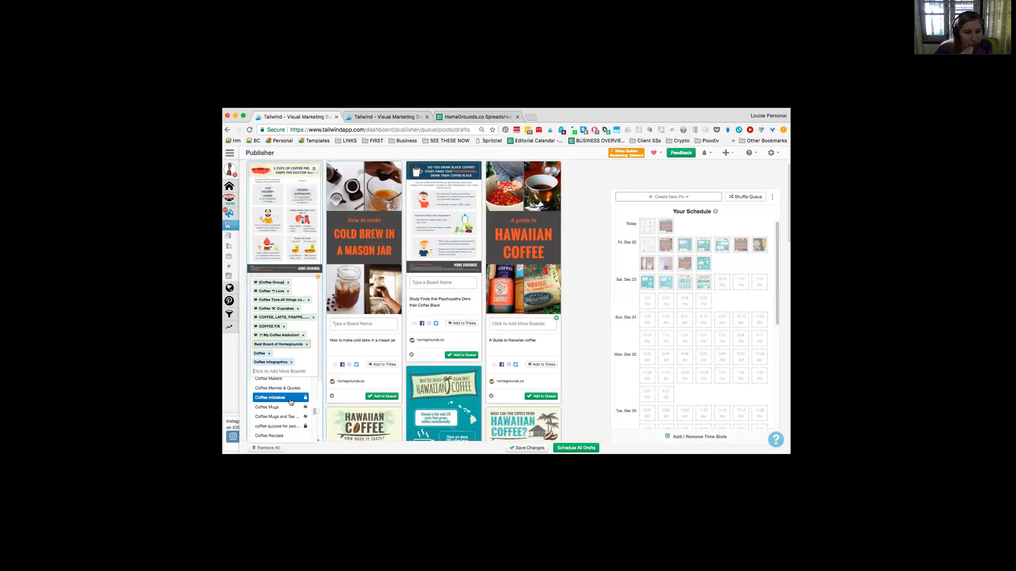
pyautogui.scroll(-4, 291, 402)
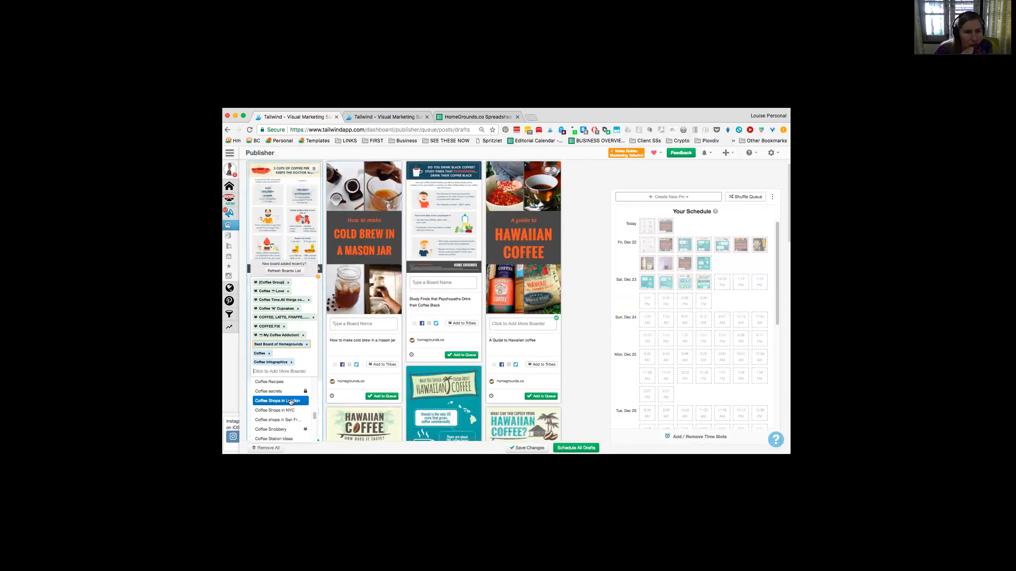
pyautogui.scroll(-6, 291, 402)
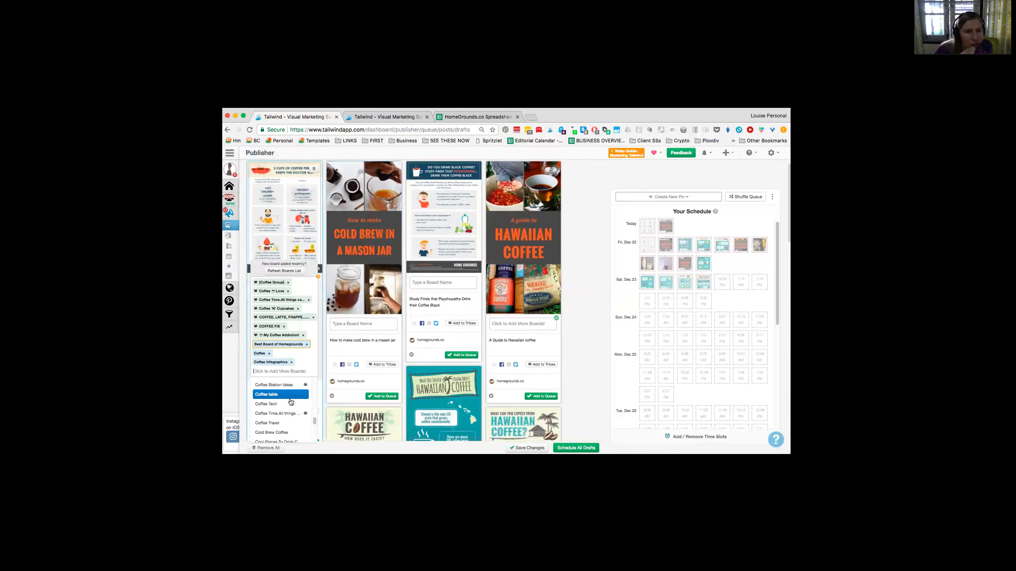
pyautogui.scroll(-3, 291, 402)
pyautogui.scroll(4, 291, 402)
pyautogui.scroll(2, 291, 402)
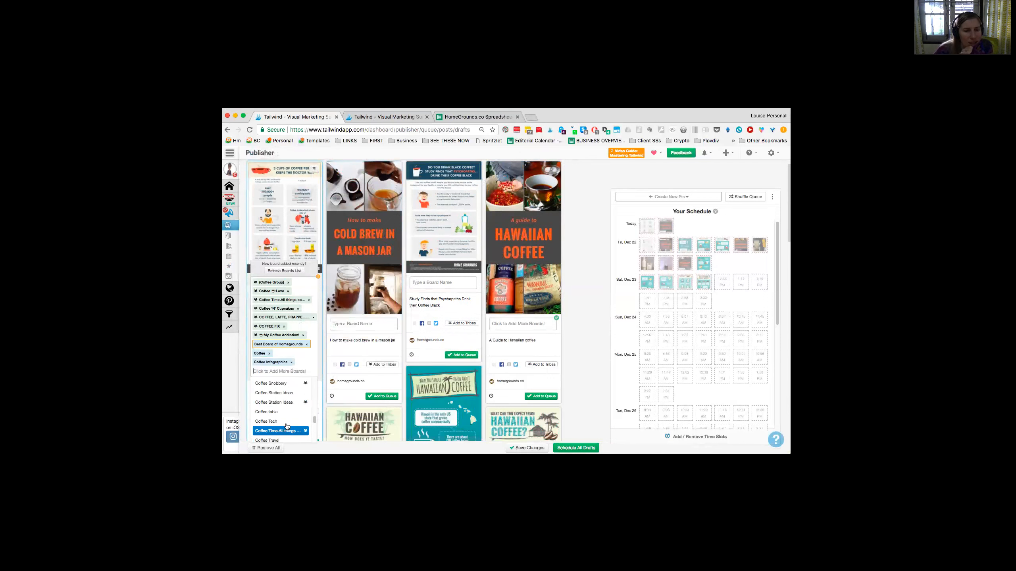
pyautogui.scroll(-4, 287, 426)
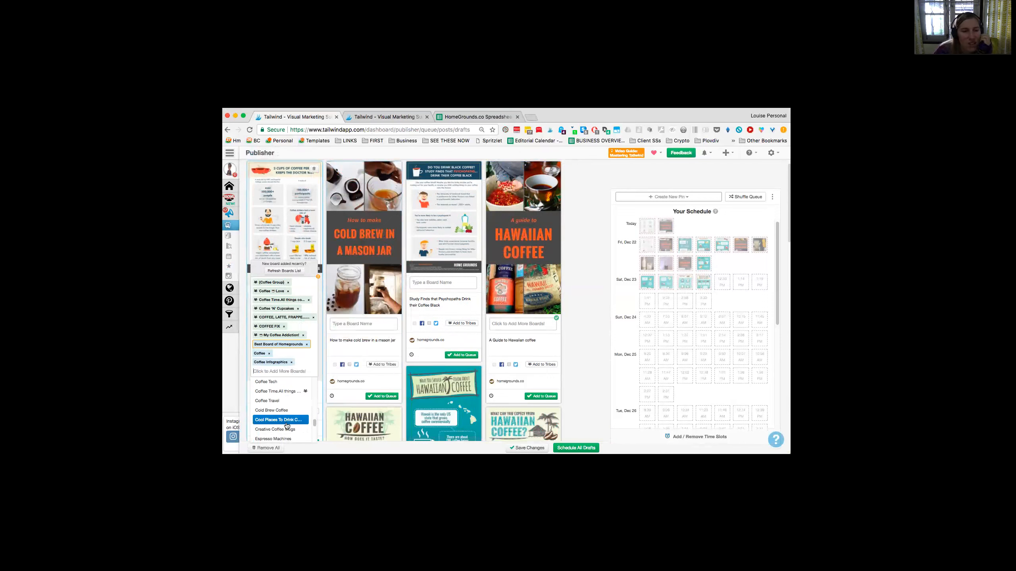
pyautogui.scroll(-1, 287, 425)
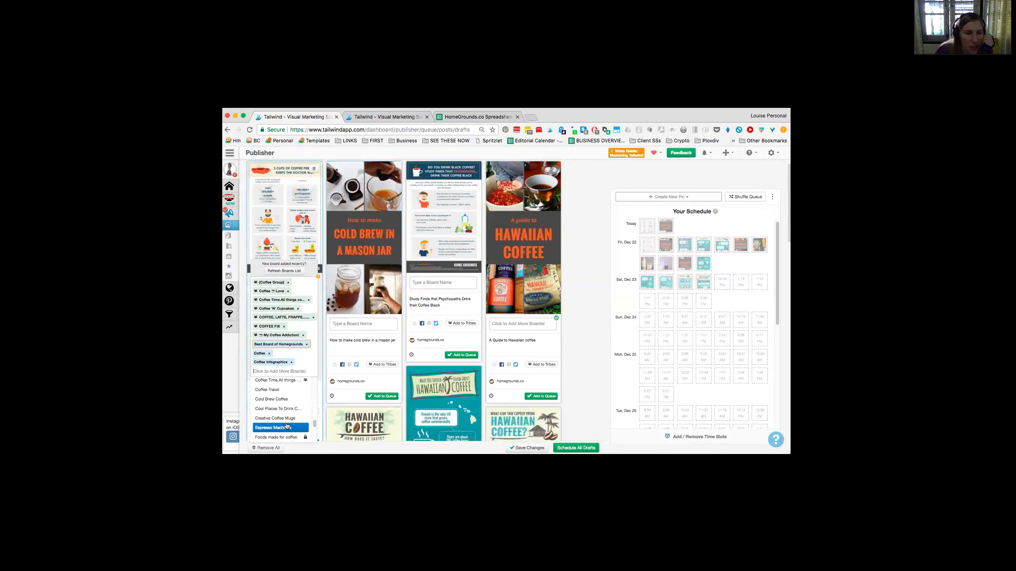
pyautogui.scroll(-1, 287, 425)
# Step: Open Board Insights in a new browser tab and switch to it
pyautogui.moveTo(238, 276)
pyautogui.click(245, 301)
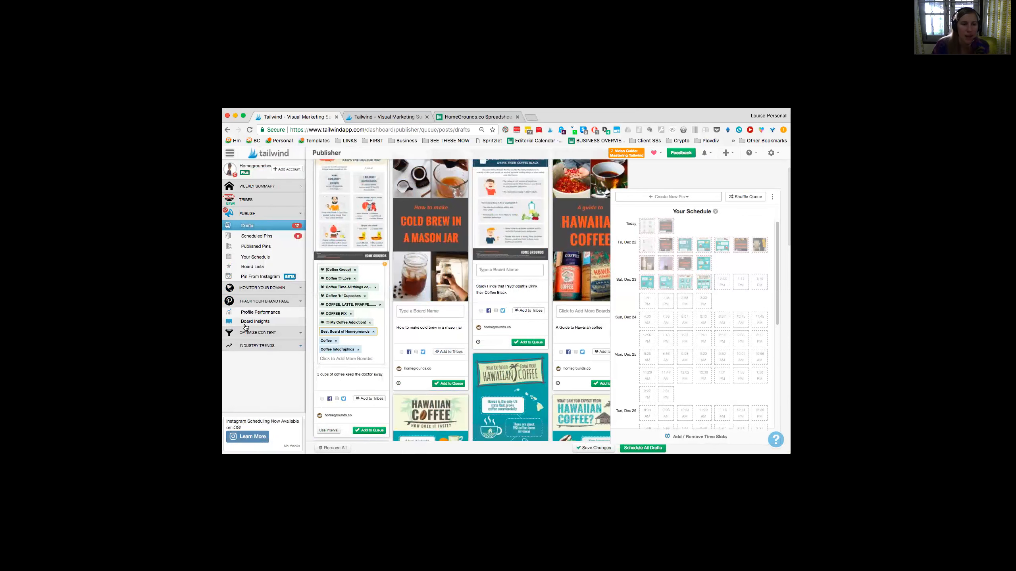
pyautogui.rightClick(245, 327)
pyautogui.click(258, 303)
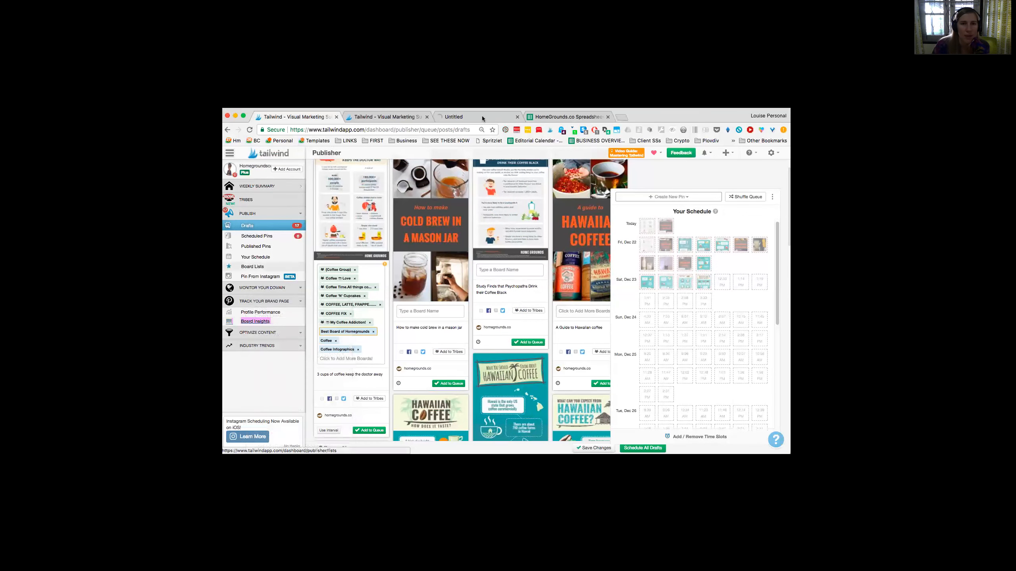
pyautogui.moveTo(496, 136); pyautogui.dragTo(408, 136)
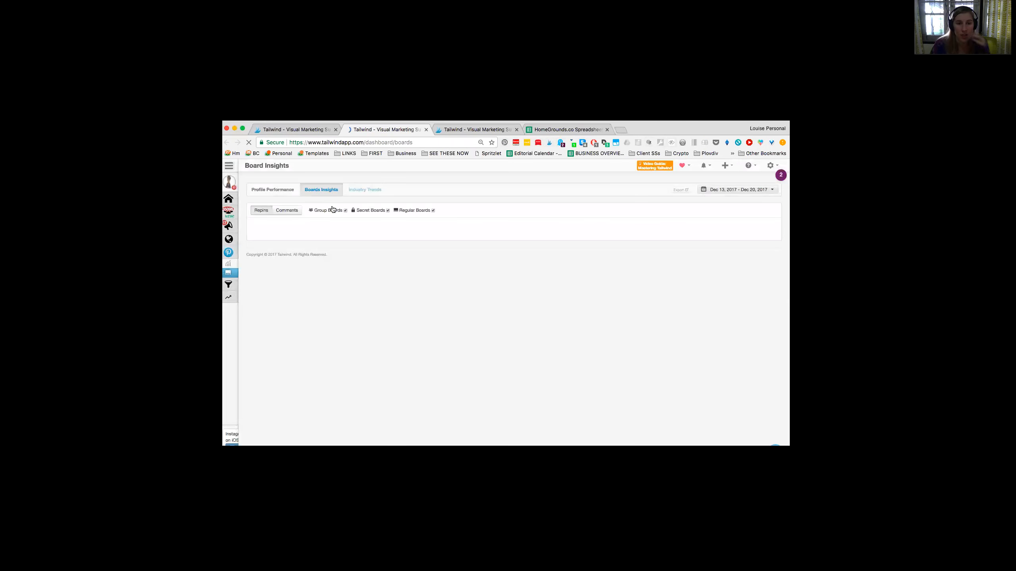
# Step: Exclude group and secret boards from the insights, review the regular boards' engagement scores, and return to the drafts
pyautogui.click(325, 210)
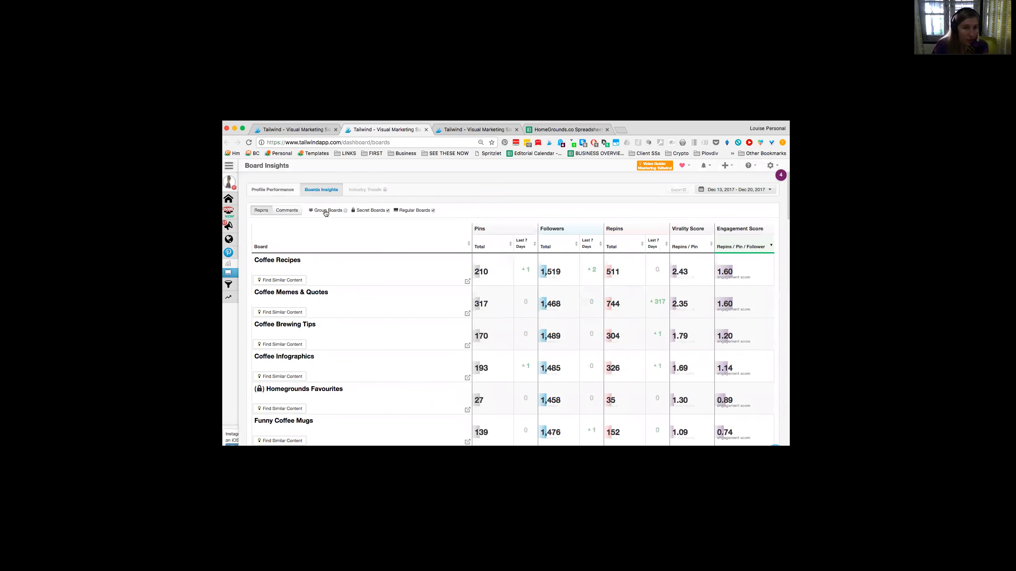
pyautogui.click(379, 211)
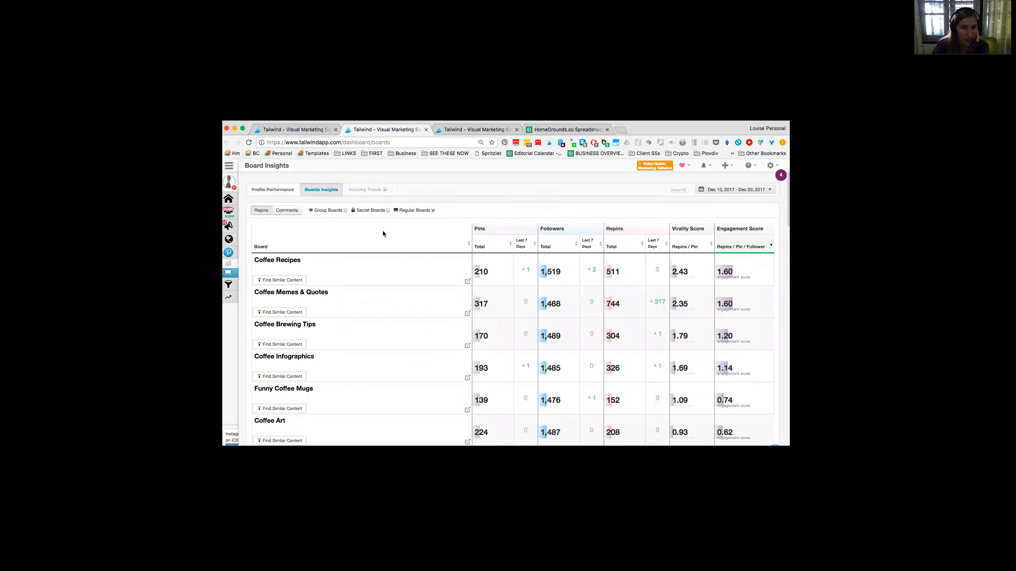
pyautogui.scroll(-1, 383, 230)
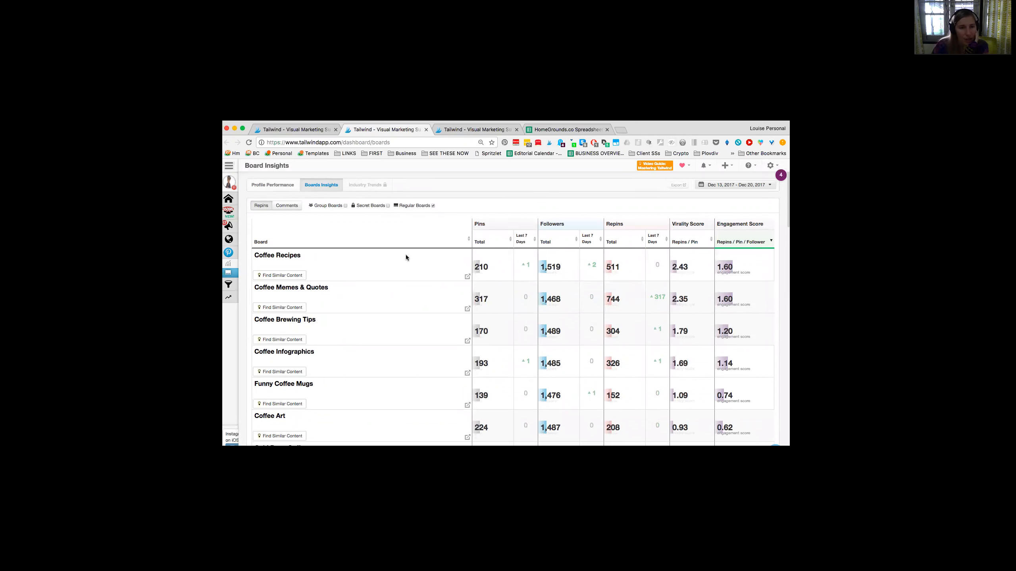
pyautogui.scroll(-5, 405, 257)
pyautogui.scroll(-7, 397, 279)
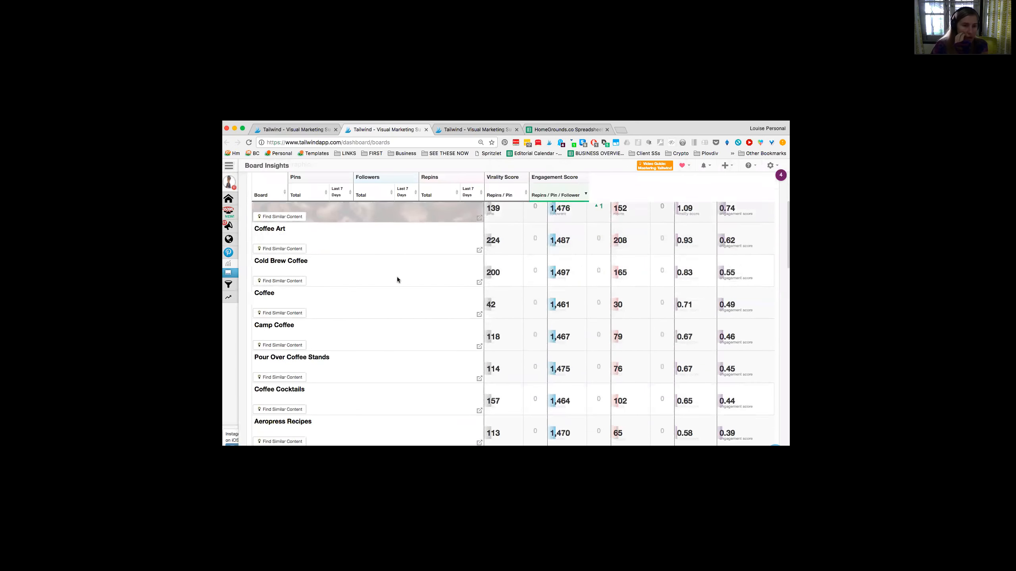
pyautogui.scroll(-8, 397, 280)
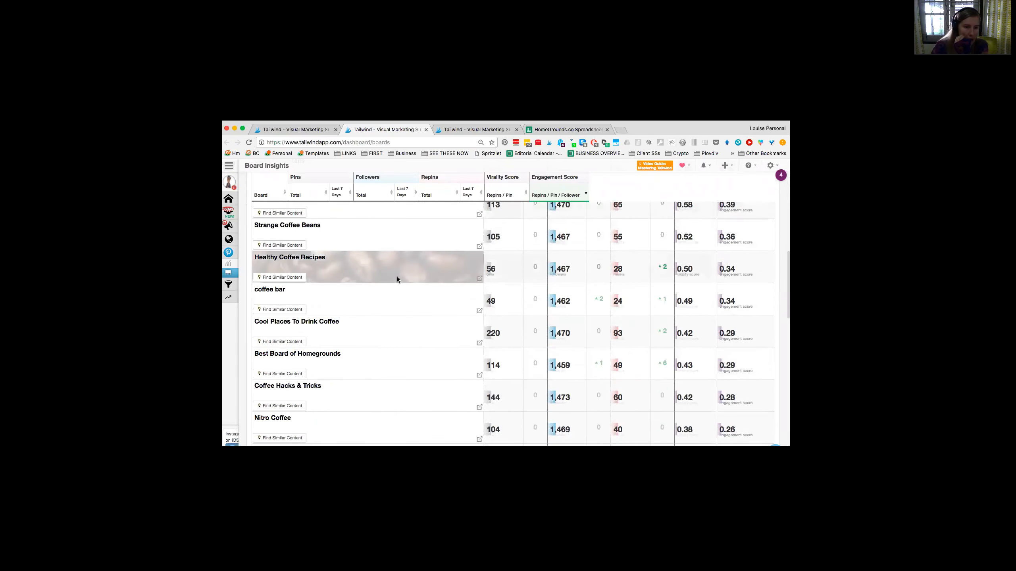
pyautogui.scroll(-2, 397, 279)
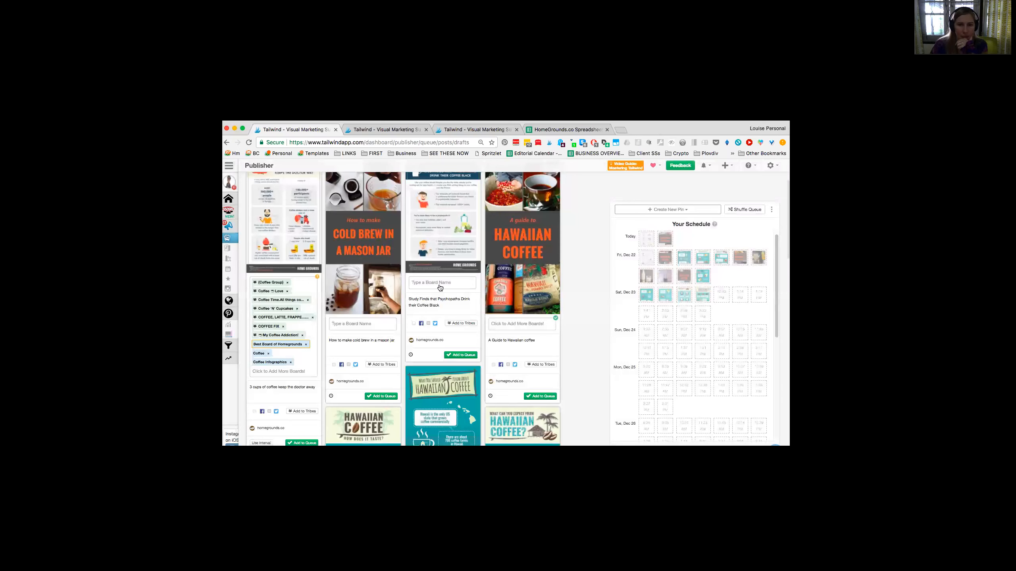
# Step: Assign the Coffee Group boards list to the cold brew pin and the psychopath coffee pin
pyautogui.click(363, 310)
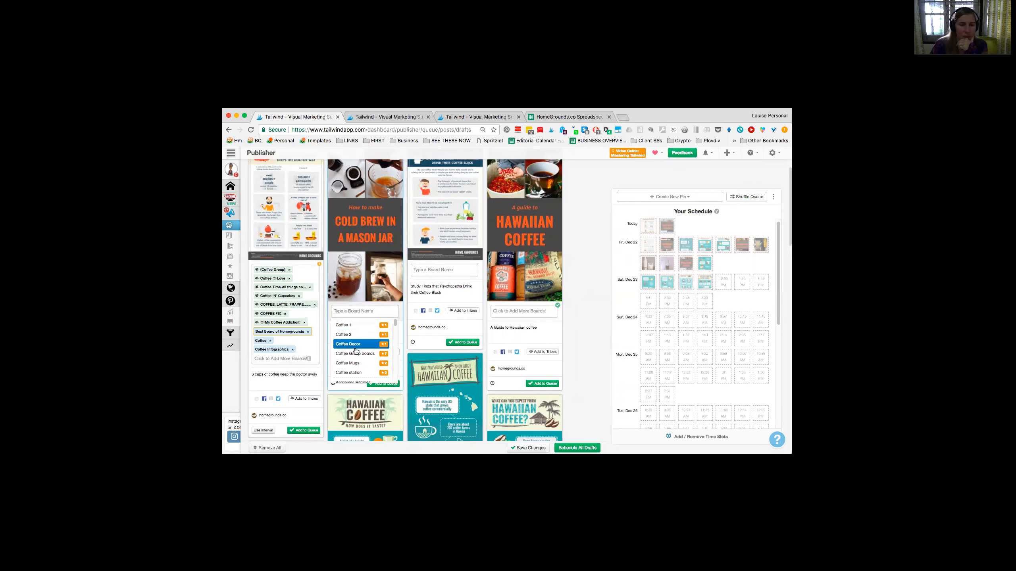
pyautogui.click(351, 354)
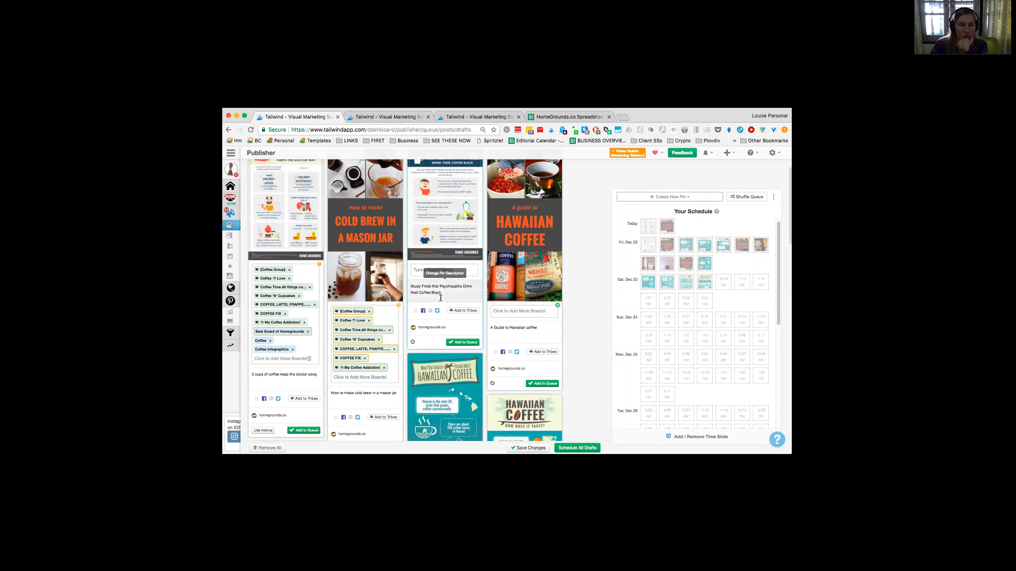
pyautogui.click(439, 269)
pyautogui.click(449, 316)
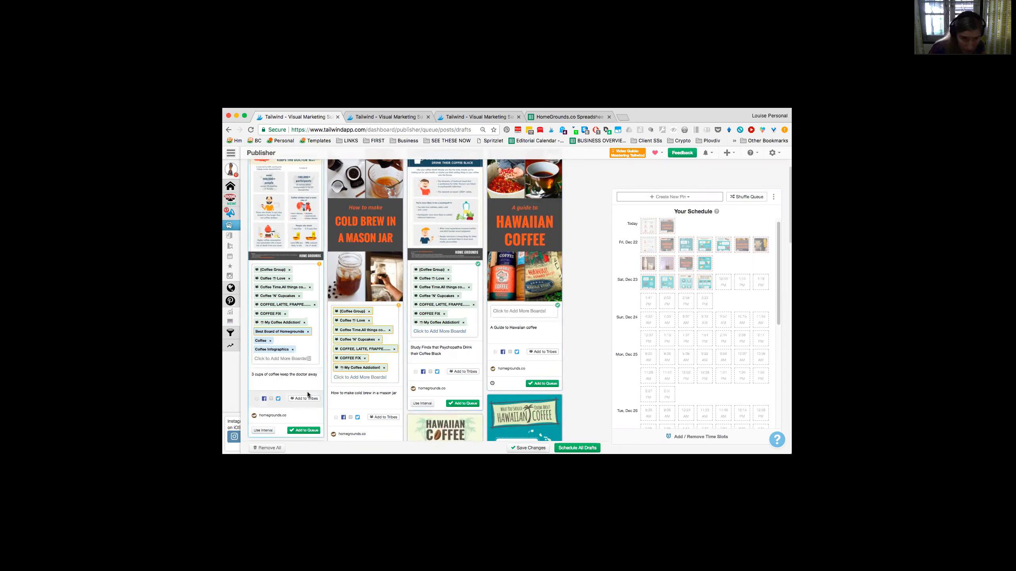
# Step: Find "best" among the boards and add Best Board of Homegrounds to the cold brew pin
pyautogui.click(341, 376)
pyautogui.write('best')
pyautogui.press('Return')
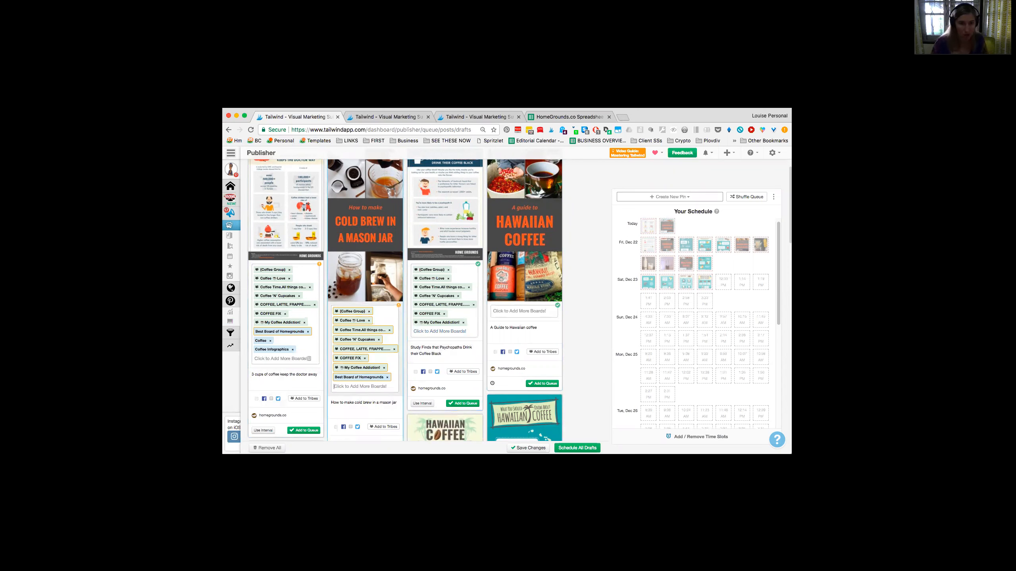
# Step: Add Coffee Infographics to the psychopath coffee pin, and the Coffee Group boards list plus Best Board of Homegrounds to the Hawaiian coffee guide pin
pyautogui.click(450, 330)
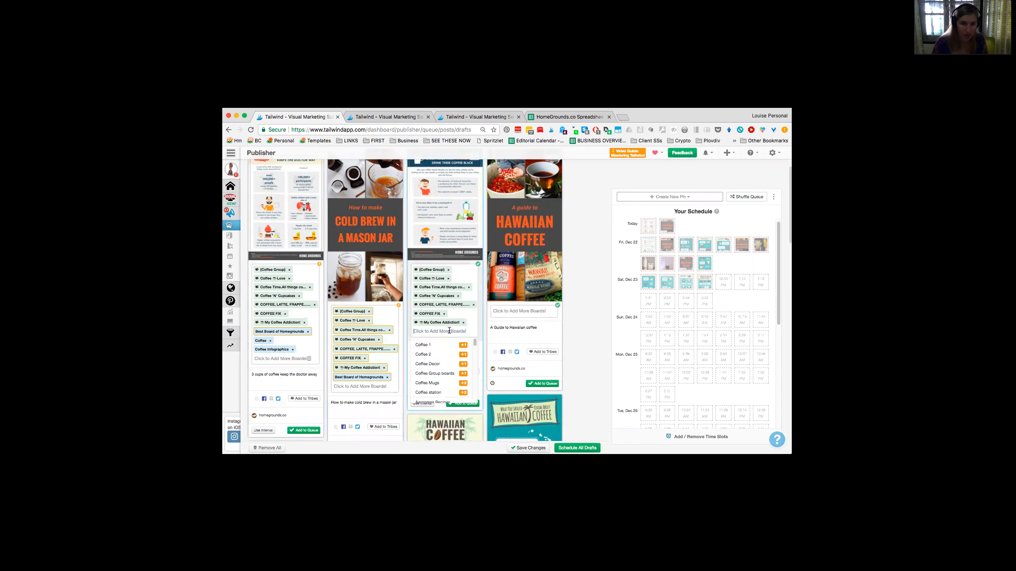
pyautogui.write('info')
pyautogui.press('Return')
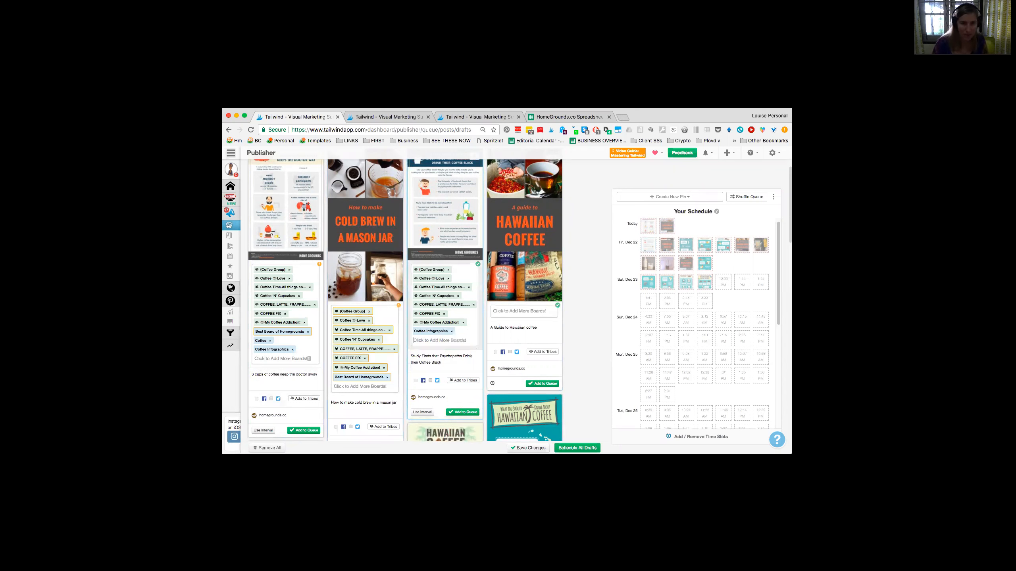
pyautogui.click(529, 310)
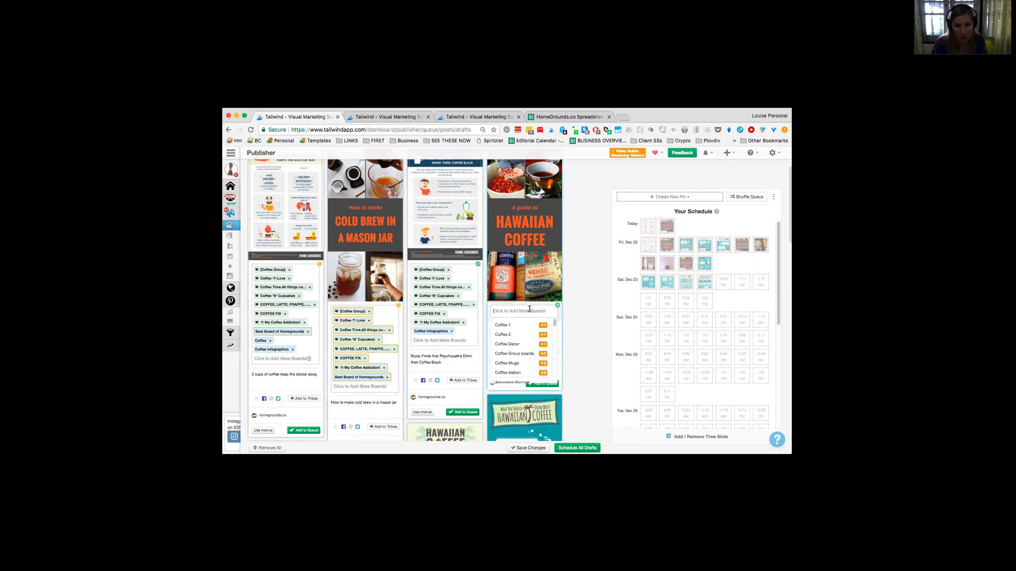
pyautogui.click(526, 356)
pyautogui.scroll(-1, 526, 356)
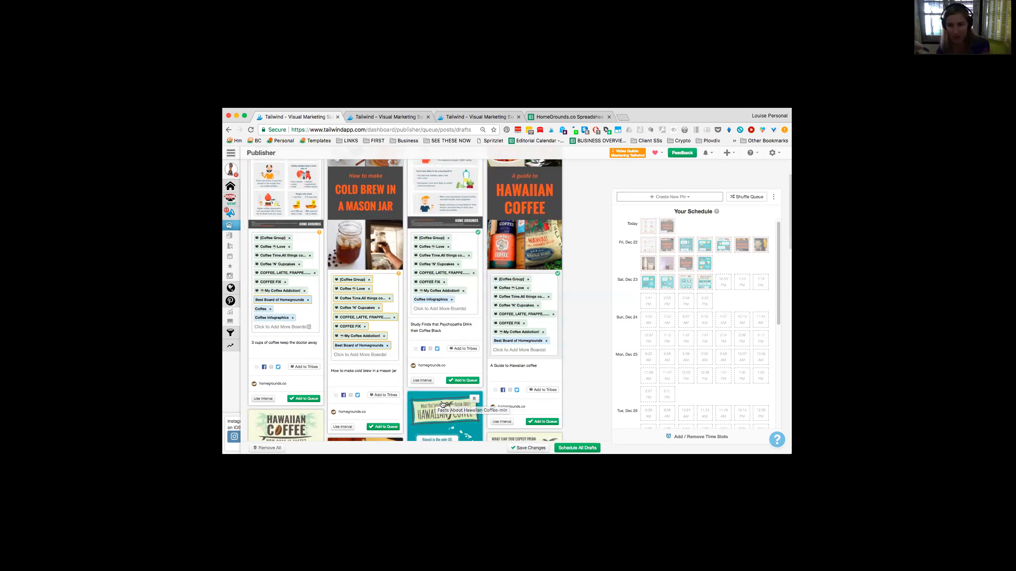
# Step: Set a minimum interval of 1d between the boards for the pin about cups of coffee keeping the doctor away
pyautogui.click(267, 399)
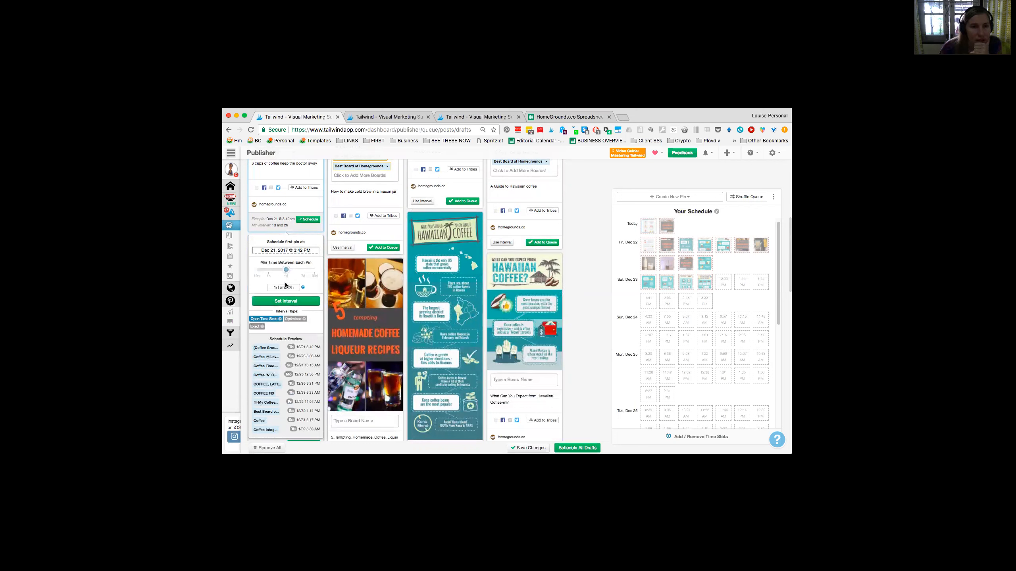
pyautogui.moveTo(283, 287); pyautogui.dragTo(299, 287)
pyautogui.press('BackSpace')
pyautogui.press('BackSpace')
pyautogui.press('BackSpace')
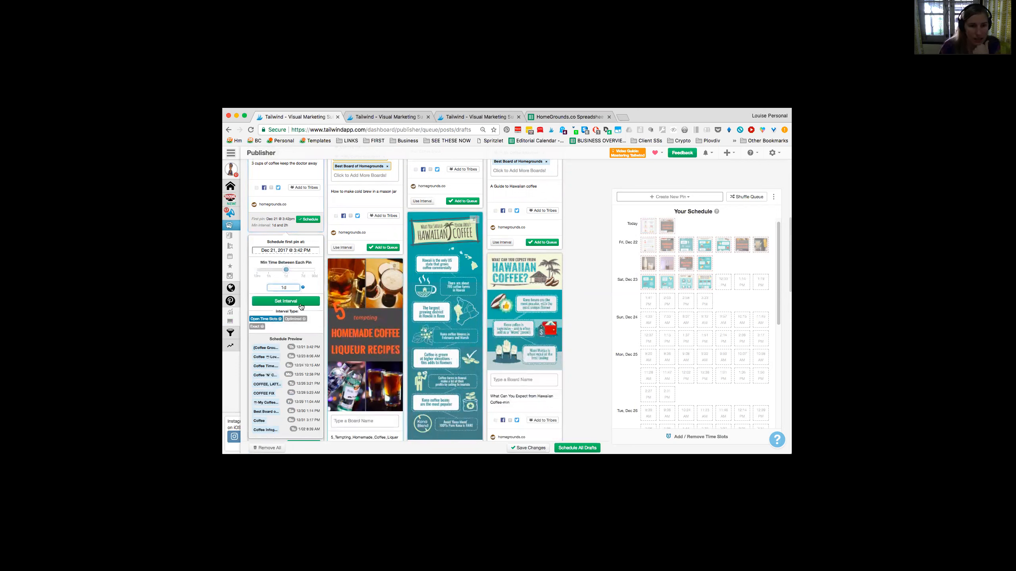
pyautogui.click(300, 303)
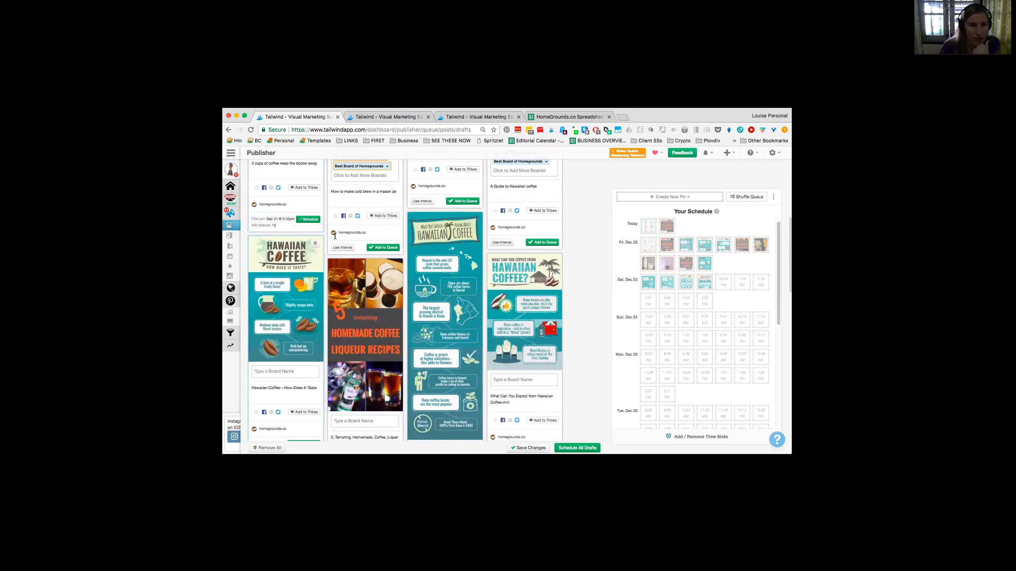
# Step: Compare the Optimized and Fixed interval types for the cold brew pin, keep Open Time Slots, and set its interval to 1d
pyautogui.click(342, 248)
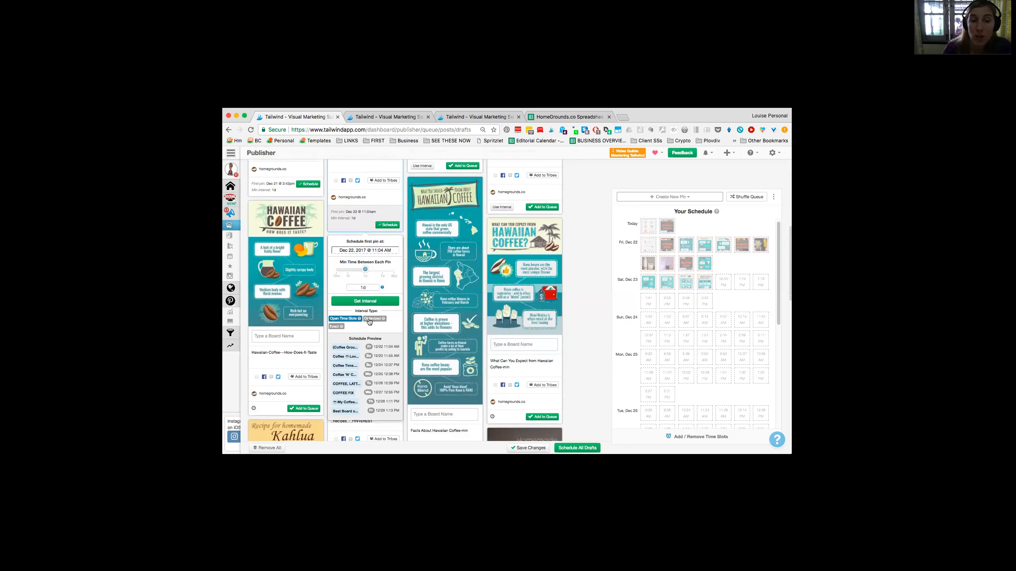
pyautogui.click(369, 320)
pyautogui.click(337, 327)
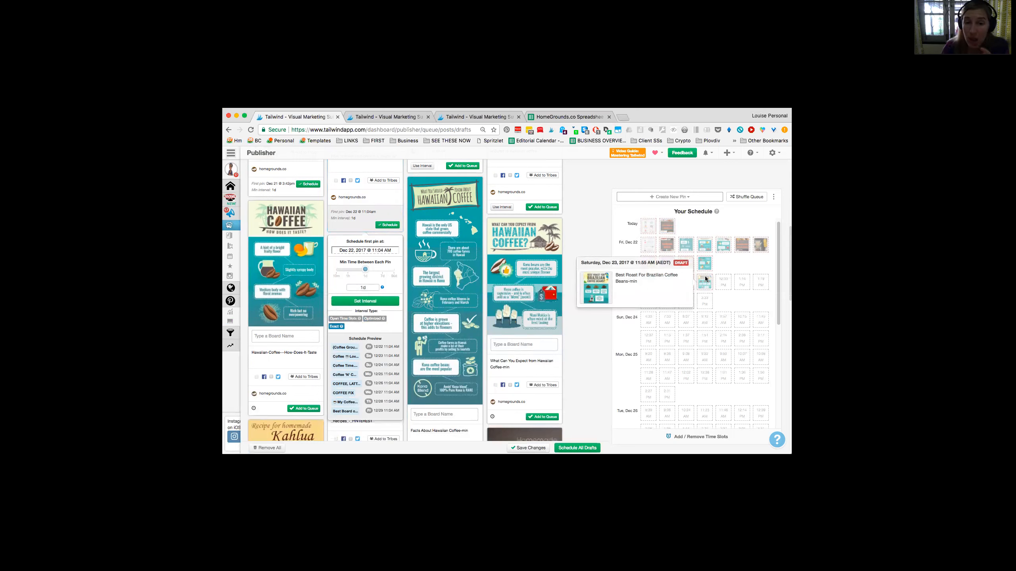
pyautogui.click(346, 319)
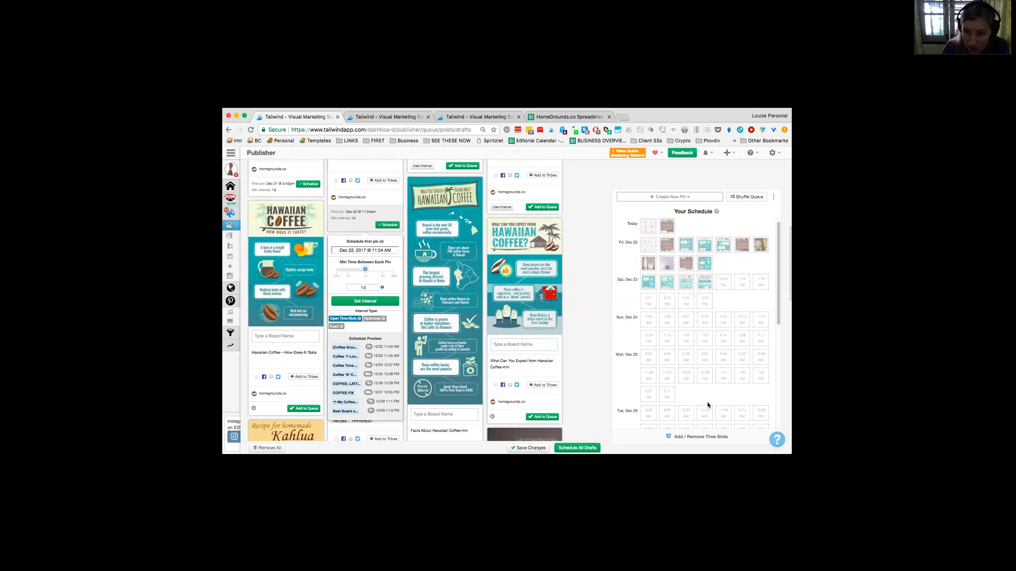
pyautogui.click(354, 300)
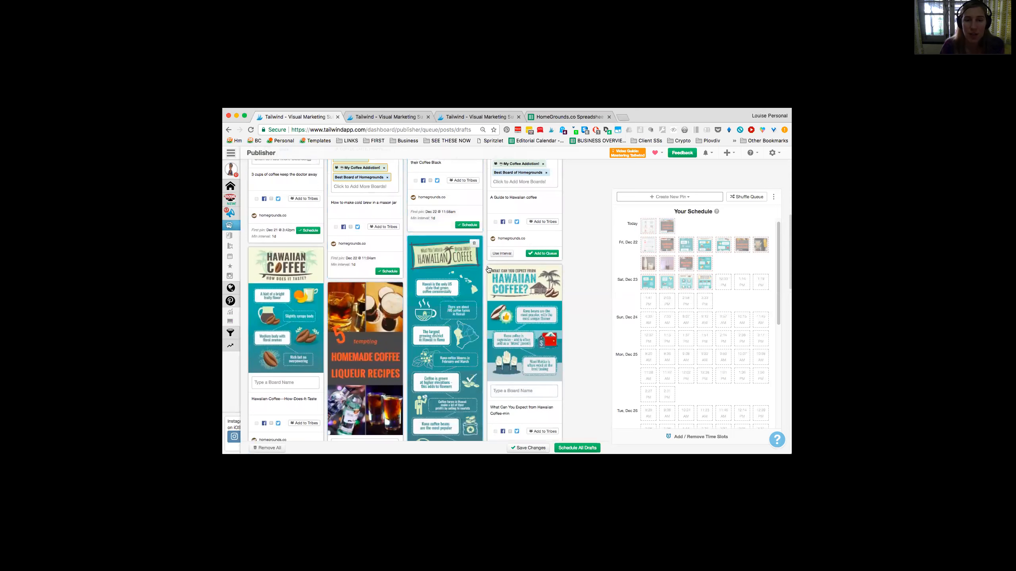
# Step: Set a 1d interval on the Hawaiian coffee guide pin and schedule the doctor, cold brew, psychopath and Hawaiian guide pins
pyautogui.click(502, 253)
pyautogui.click(522, 301)
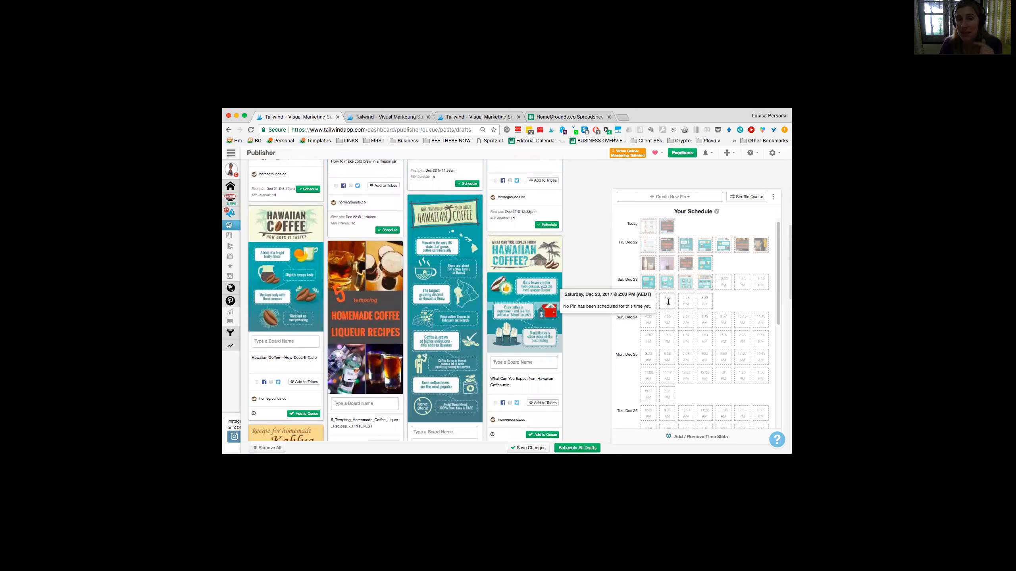
pyautogui.scroll(1, 290, 363)
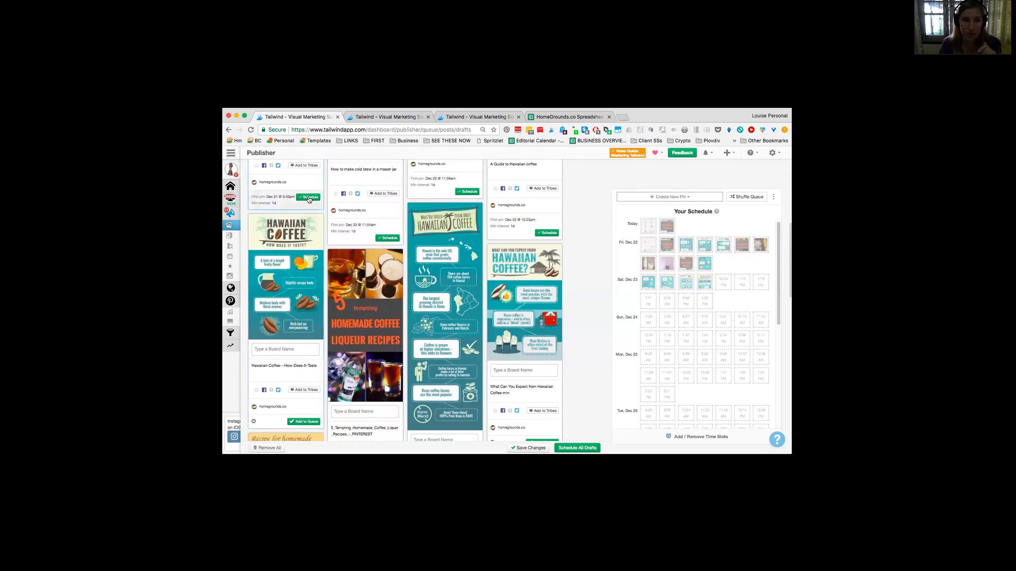
pyautogui.click(309, 198)
pyautogui.click(385, 238)
pyautogui.click(467, 192)
pyautogui.click(547, 232)
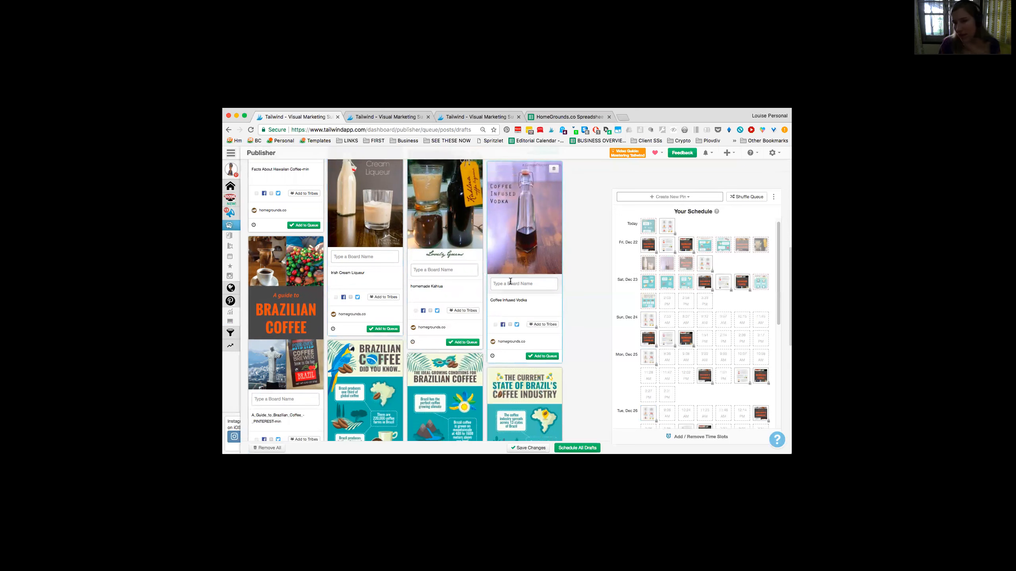
# Step: Set a 1d interval for the Irish Cream Liqueur, homemade Kahlua and Coffee Infused Vodka pins
pyautogui.scroll(4, 292, 336)
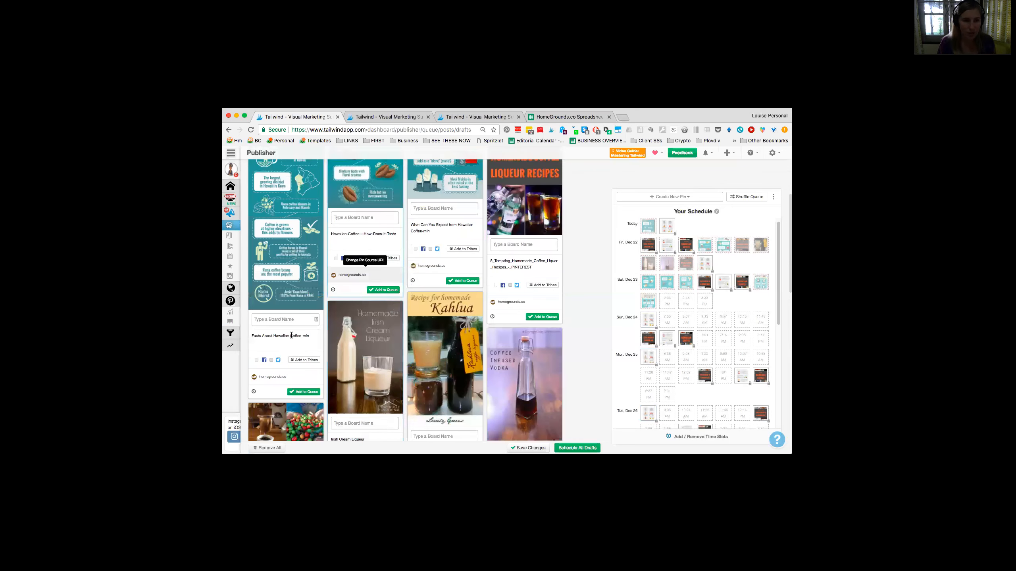
pyautogui.scroll(-9, 291, 335)
pyautogui.click(342, 206)
pyautogui.click(364, 288)
pyautogui.click(422, 220)
pyautogui.click(437, 302)
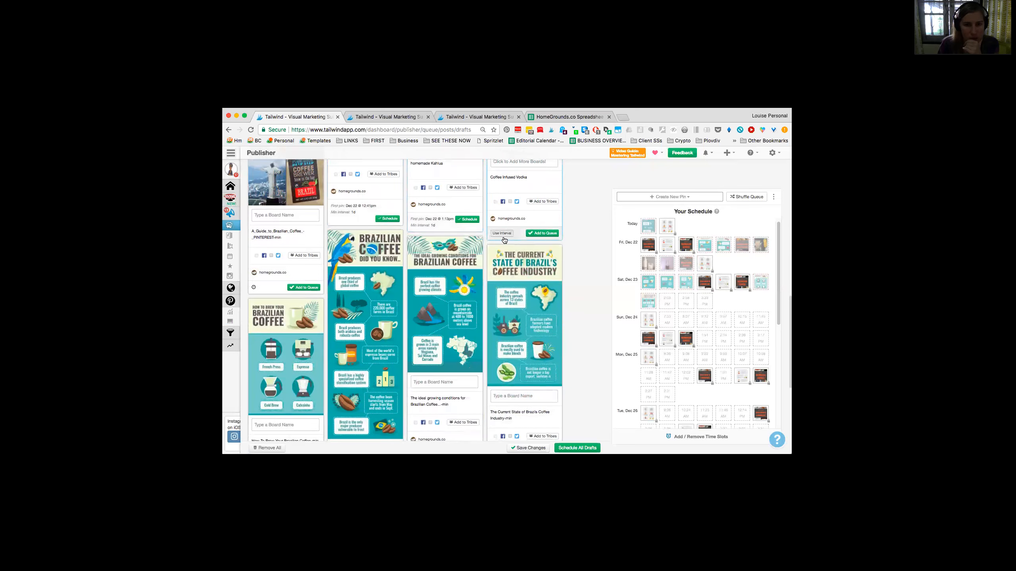
pyautogui.click(502, 233)
pyautogui.scroll(-1, 527, 308)
pyautogui.click(525, 302)
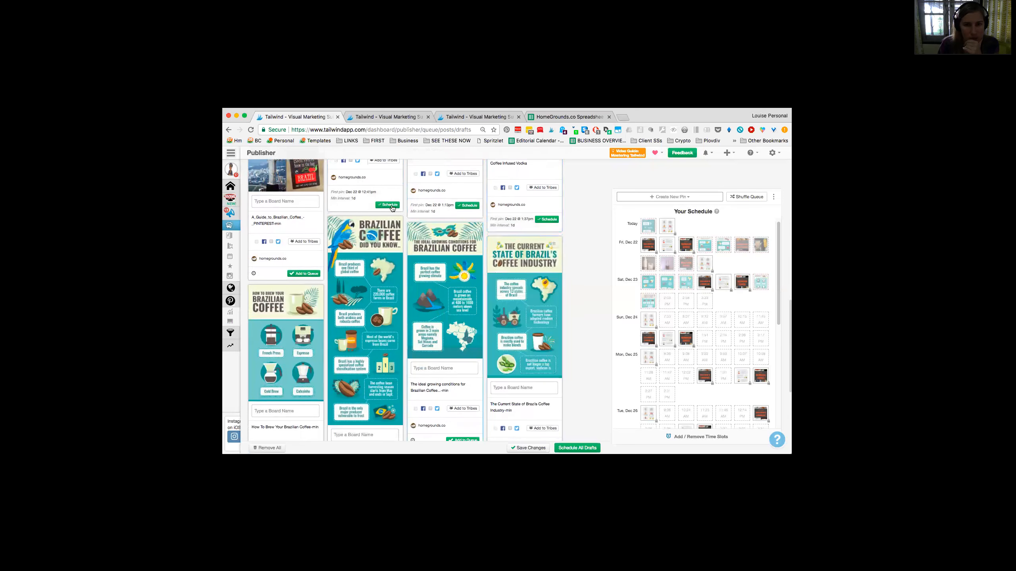
# Step: Schedule the Irish Cream Liqueur, homemade Kahlua and Coffee Infused Vodka pins
pyautogui.click(547, 219)
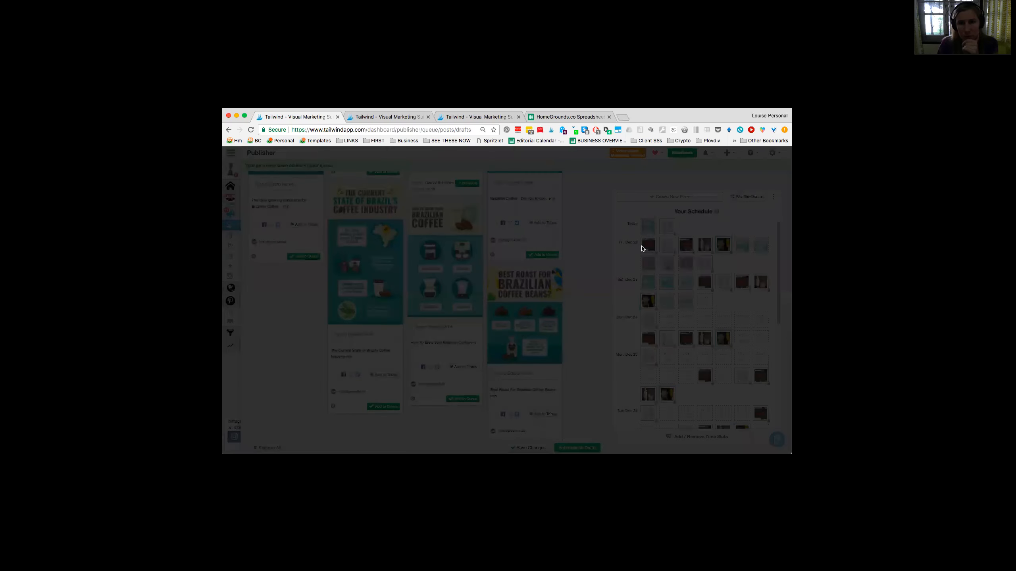
pyautogui.scroll(1, 499, 292)
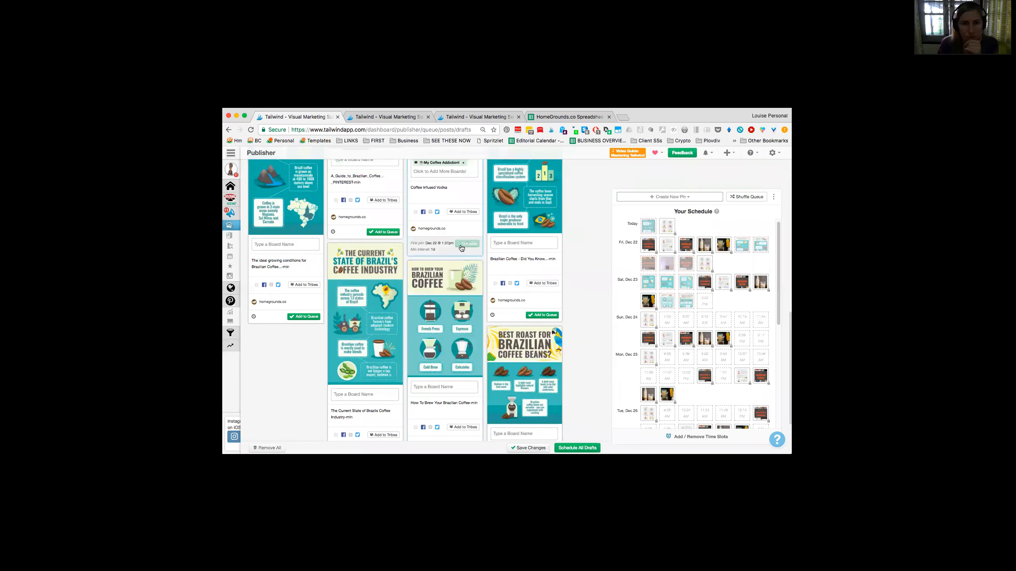
pyautogui.click(461, 247)
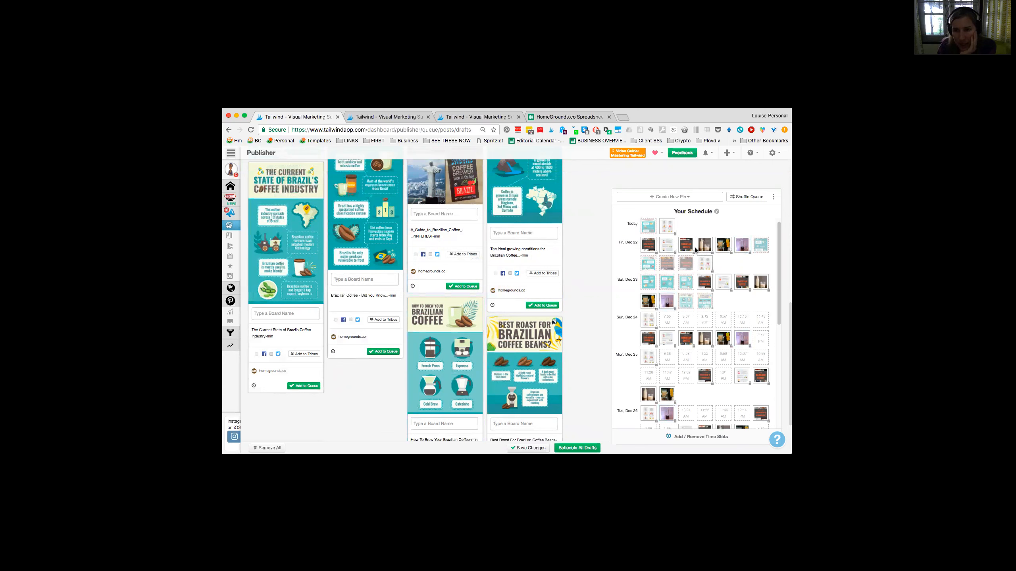
# Step: Move the third pin of Friday, Dec 22 into that day's second row of slots and shuffle the queue
pyautogui.moveTo(656, 244)
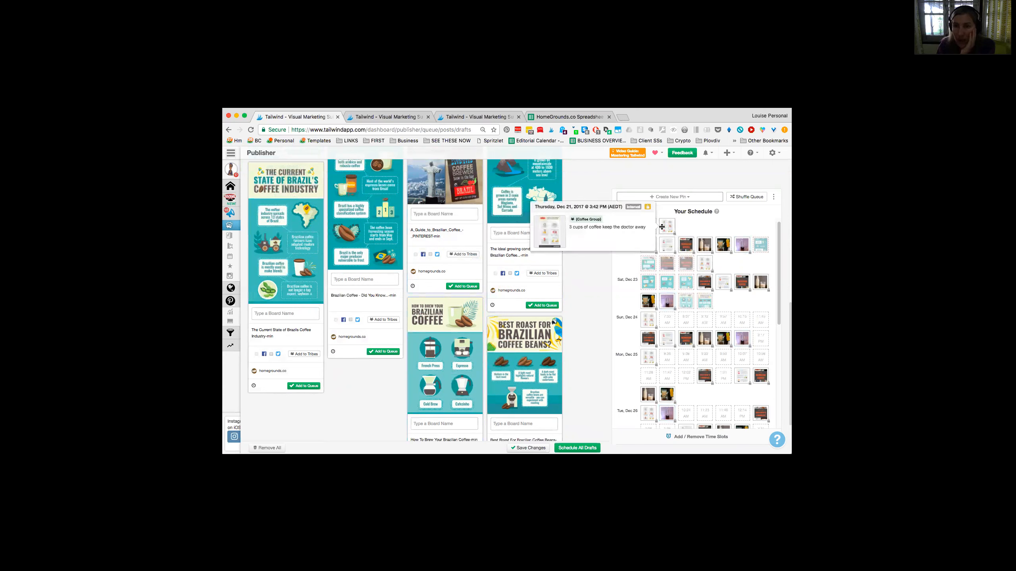
pyautogui.moveTo(684, 245)
pyautogui.mouseDown()
pyautogui.moveTo(761, 244)
pyautogui.moveTo(719, 264)
pyautogui.moveTo(661, 259)
pyautogui.moveTo(687, 264)
pyautogui.mouseUp()
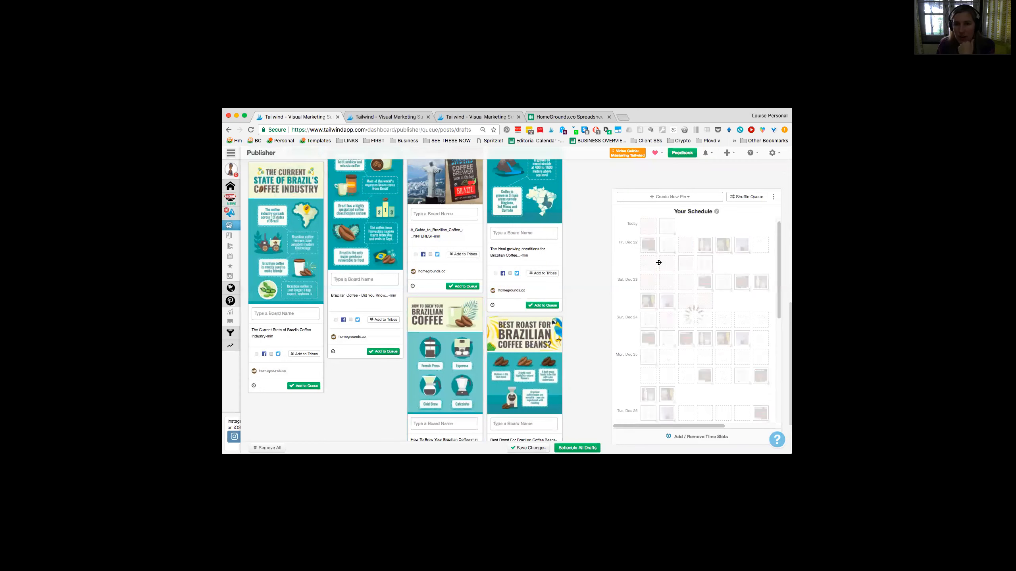
pyautogui.click(747, 196)
pyautogui.scroll(-2, 684, 251)
pyautogui.scroll(2, 684, 250)
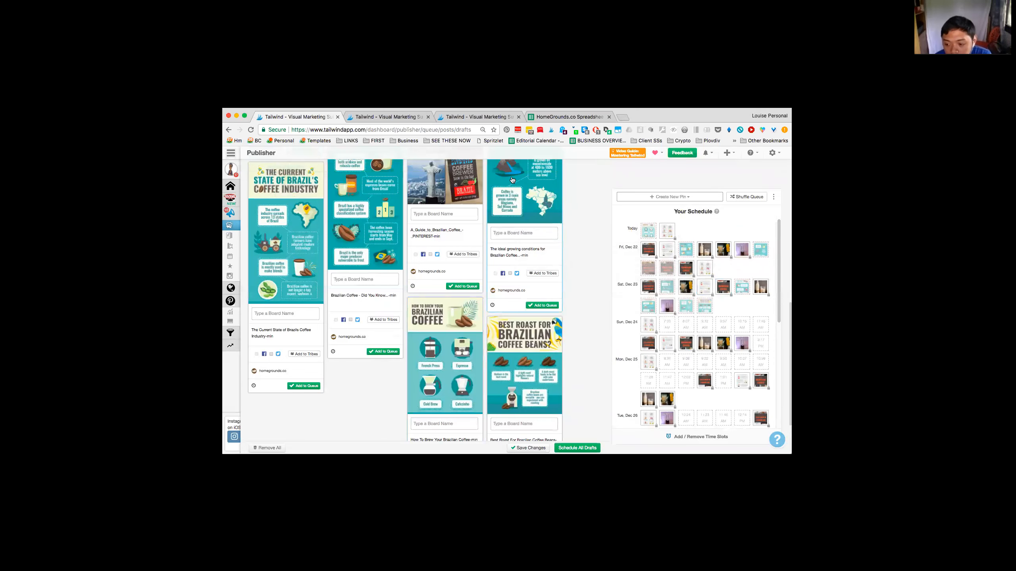
# Step: Open pinterest.com in a new browser tab
pyautogui.click(376, 119)
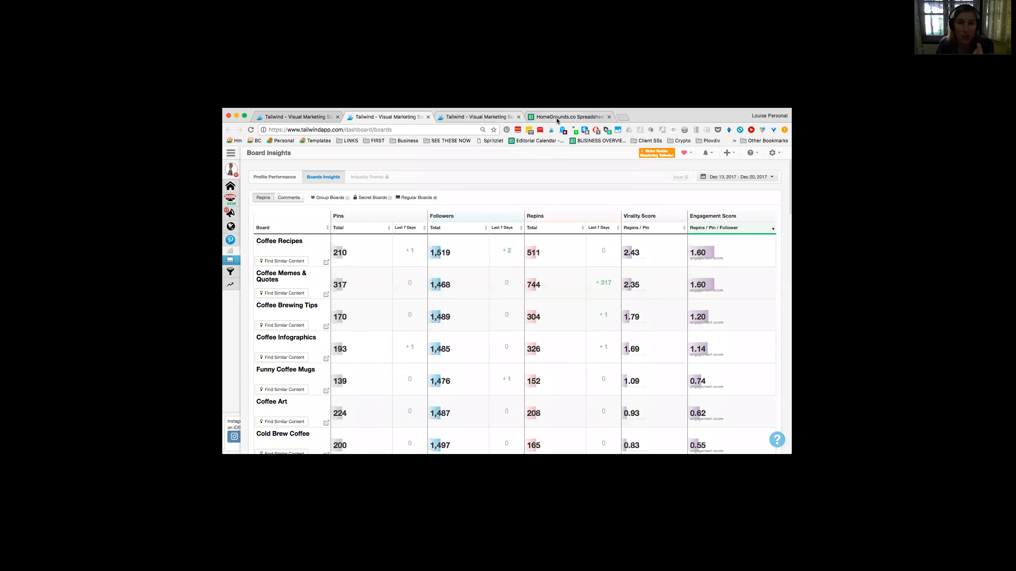
pyautogui.hotkey('ctrl', 't')
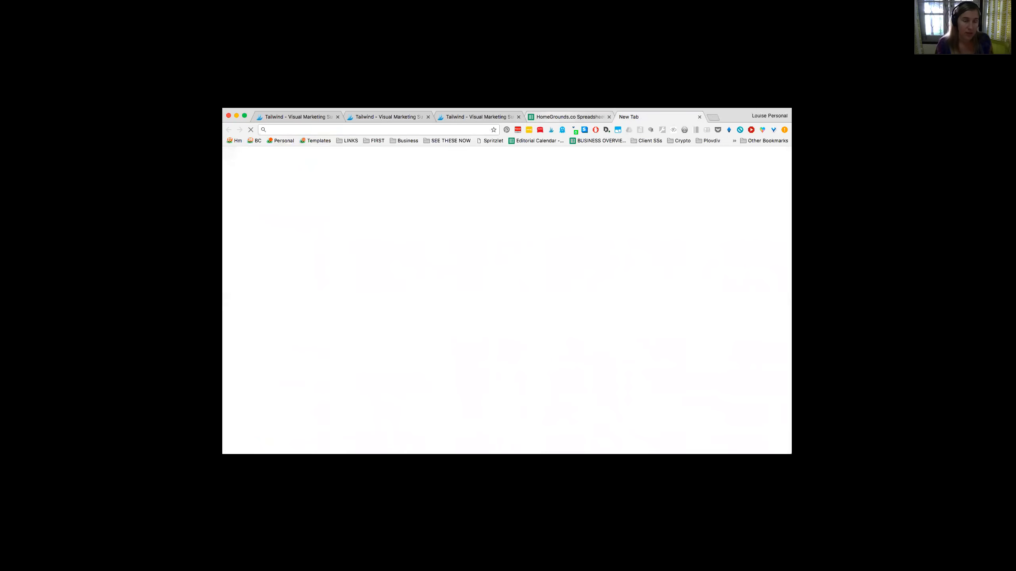
pyautogui.write('pinterest.com')
pyautogui.press('Return')
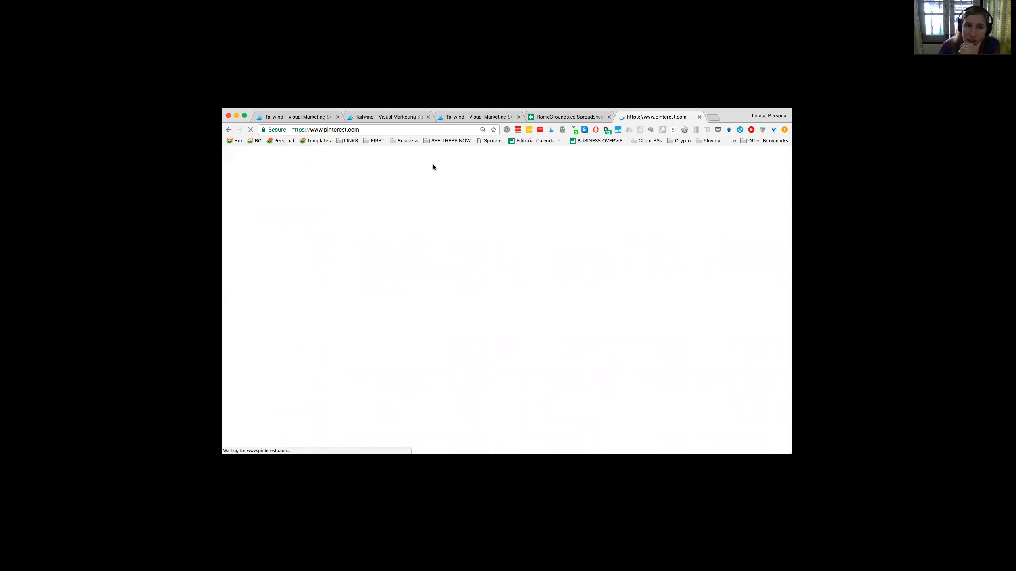
# Step: Return to Board Insights and sort the boards by pins added in the last 7 days, in both directions
pyautogui.click(385, 117)
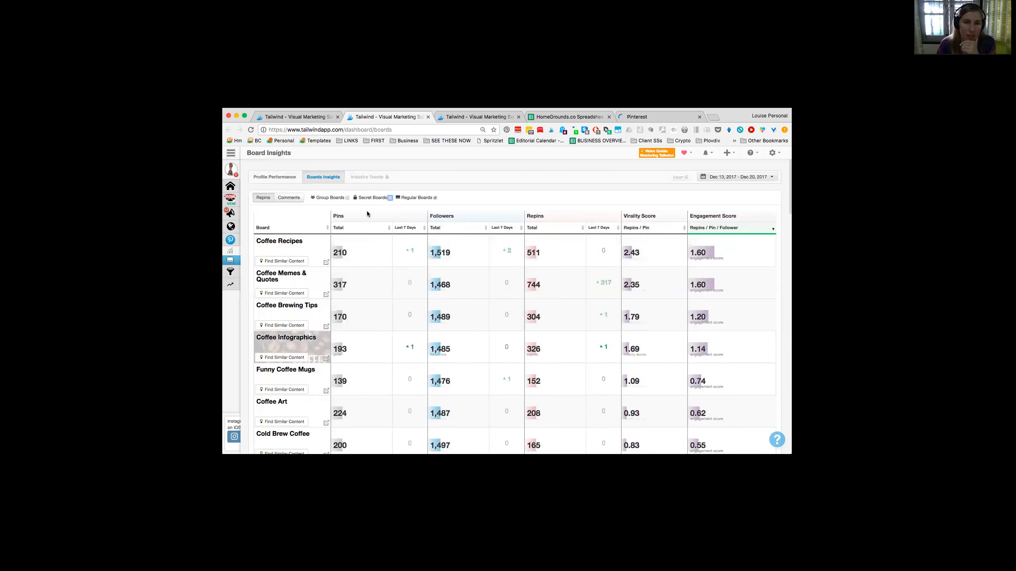
pyautogui.click(407, 227)
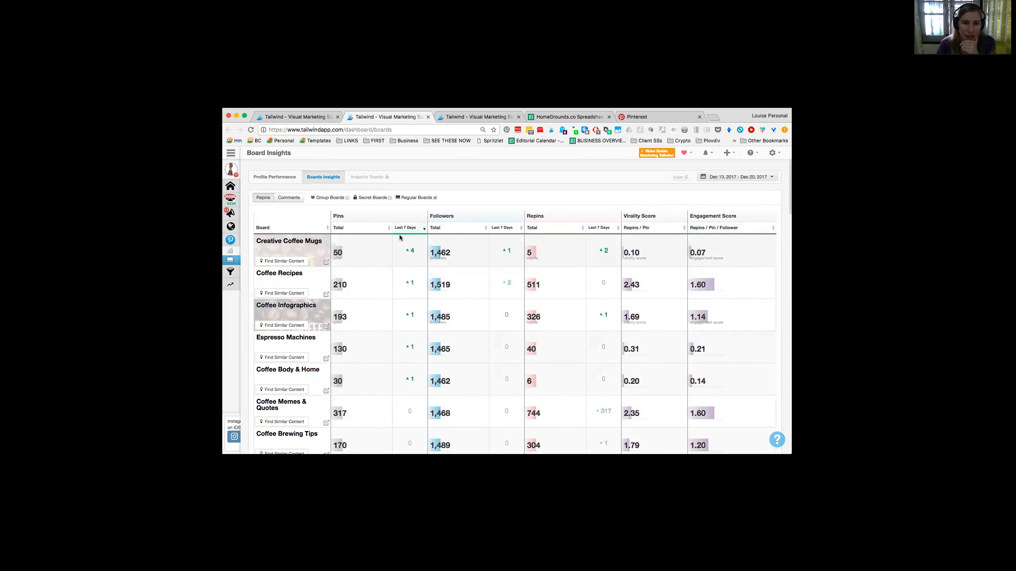
pyautogui.click(415, 228)
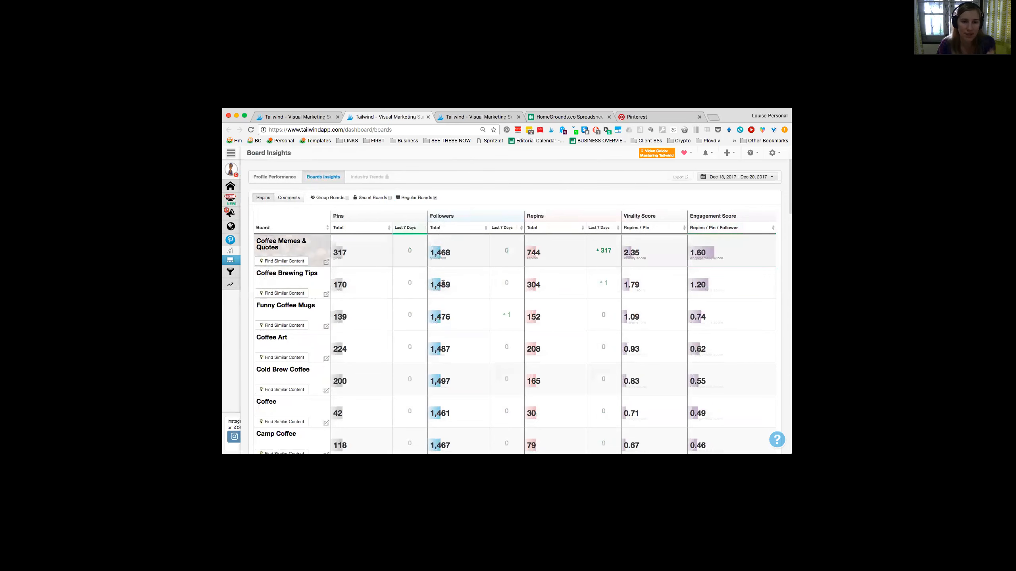
# Step: Sort the boards by total pins in ascending order and examine which regular and secret boards have the fewest pins
pyautogui.click(380, 228)
pyautogui.click(380, 228)
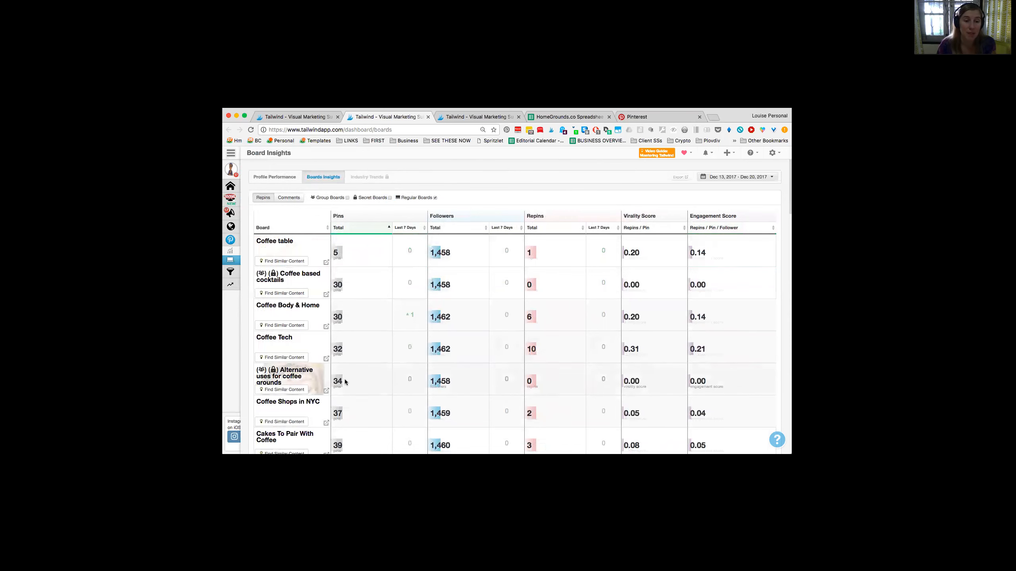
pyautogui.scroll(-4, 344, 380)
pyautogui.scroll(2, 353, 367)
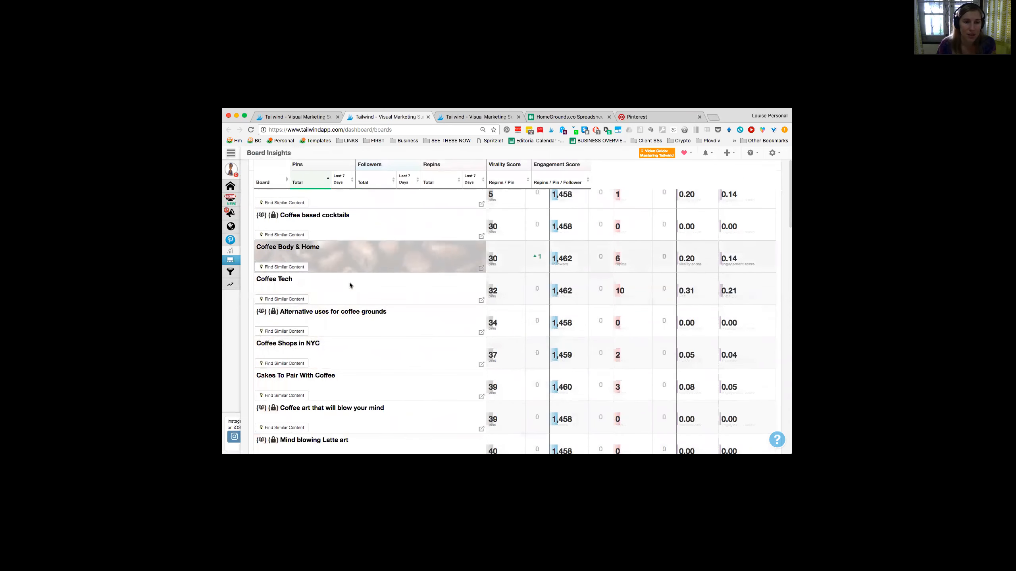
pyautogui.scroll(3, 348, 288)
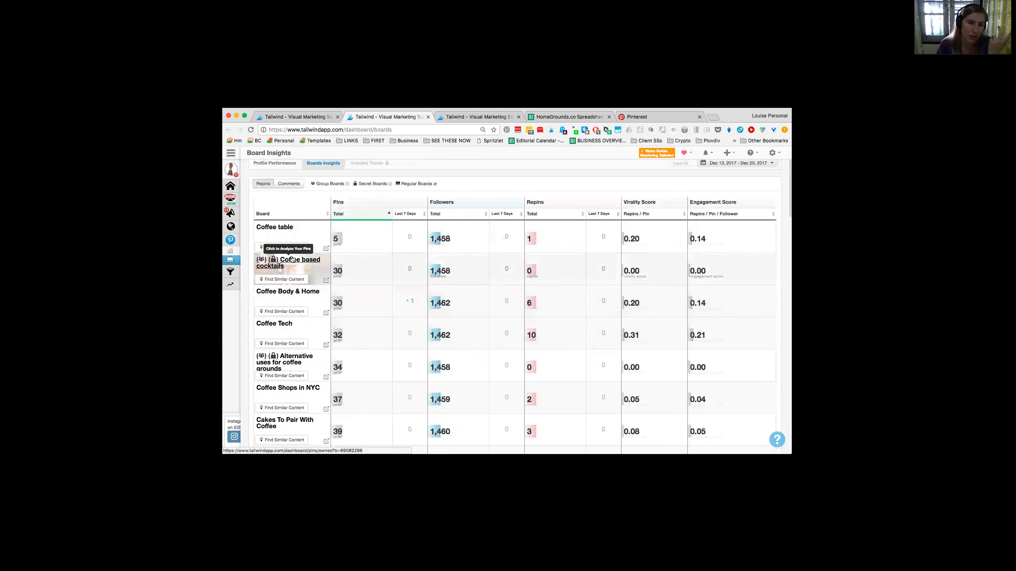
pyautogui.scroll(-4, 304, 280)
pyautogui.scroll(-1, 339, 321)
pyautogui.scroll(-5, 340, 322)
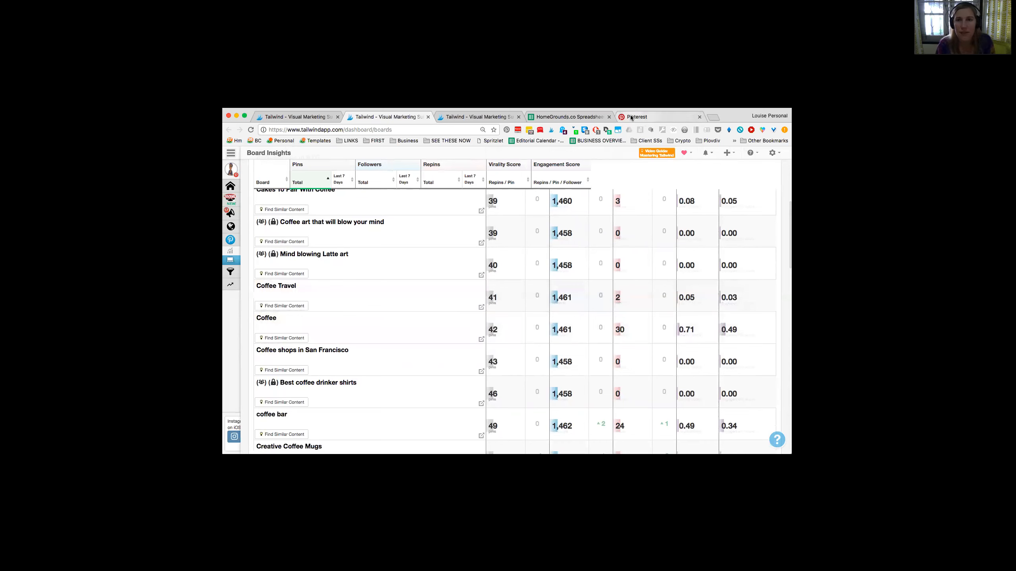
# Step: Search Pinterest for coffee shops in san francisco
pyautogui.click(634, 117)
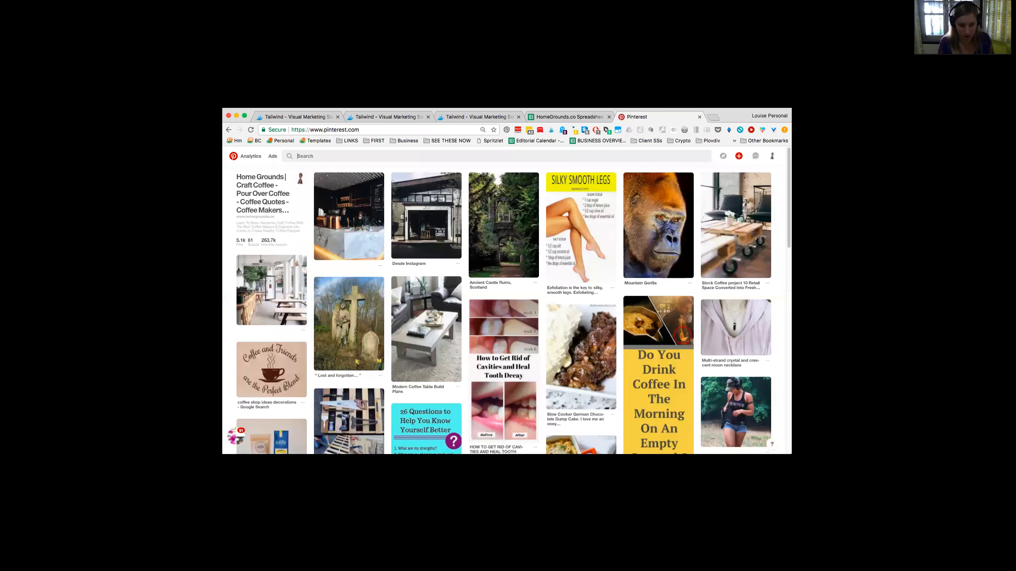
pyautogui.click(364, 156)
pyautogui.write('coffee shops in san fra')
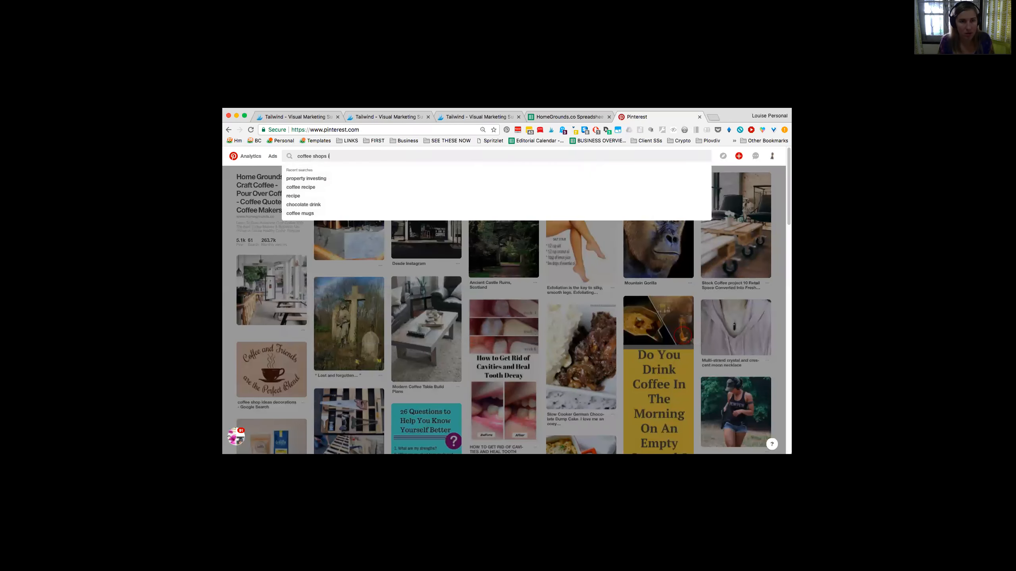
pyautogui.write('ncisco')
pyautogui.press('Return')
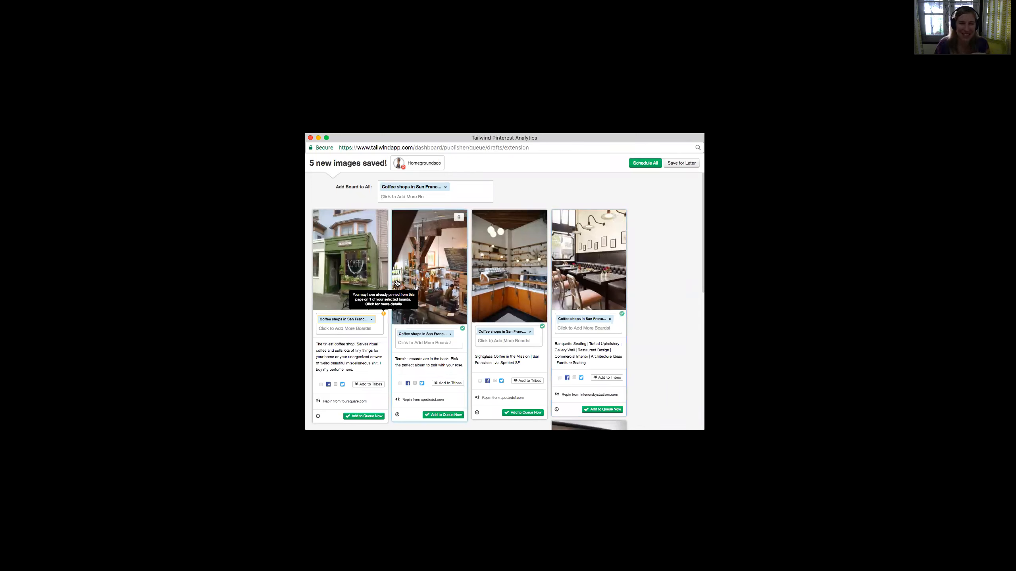
# Step: Clear the board applied to all five saved images and assign the Coffee shops in San Francisco board to all of them again
pyautogui.click(399, 196)
pyautogui.press('BackSpace')
pyautogui.write('coffe')
pyautogui.press('BackSpace')
pyautogui.press('BackSpace')
pyautogui.press('BackSpace')
pyautogui.press('BackSpace')
pyautogui.press('BackSpace')
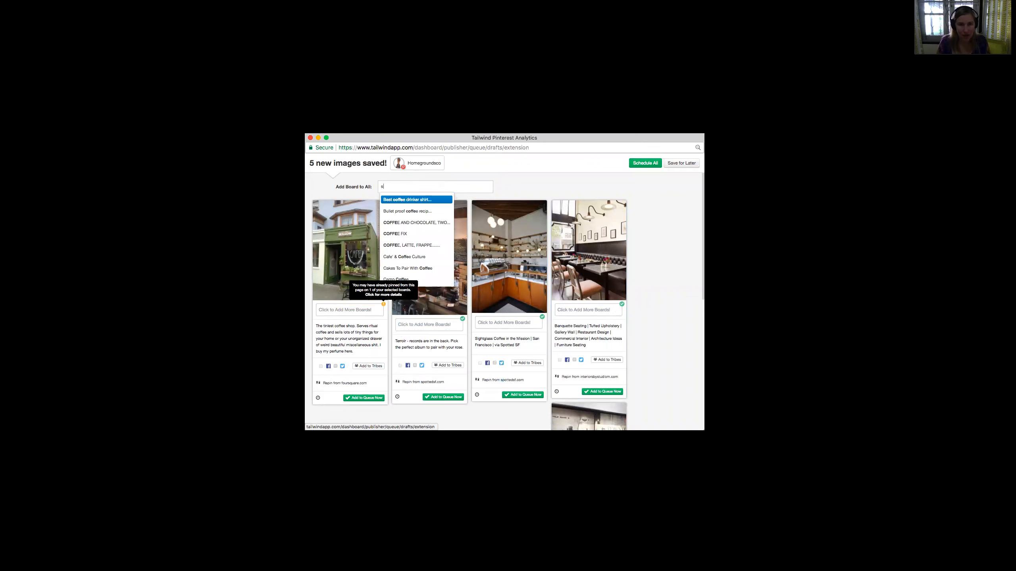
pyautogui.write('san f')
pyautogui.press('Return')
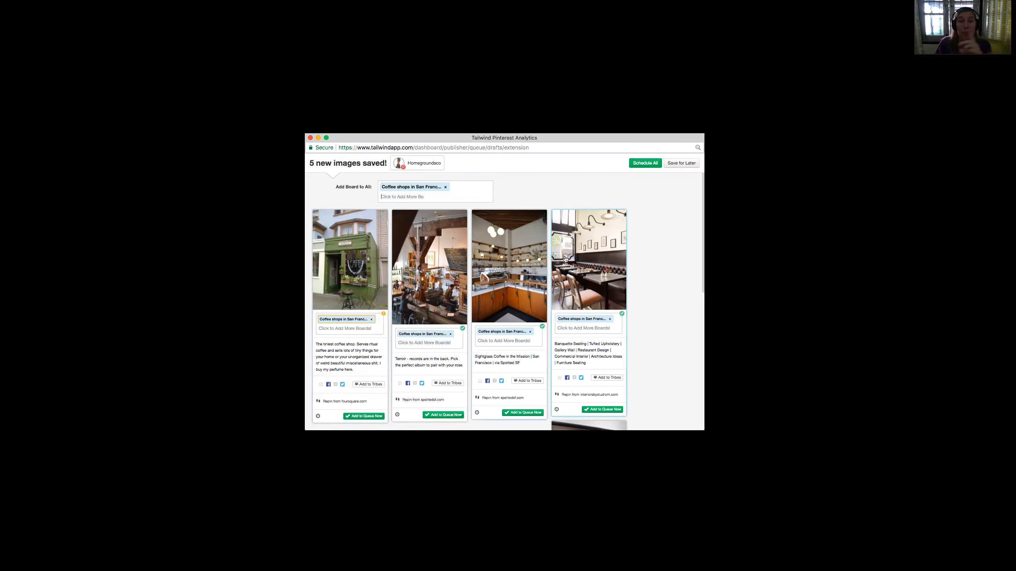
# Step: Review the boards and descriptions of the saved coffee shop images and schedule them all
pyautogui.scroll(-6, 357, 308)
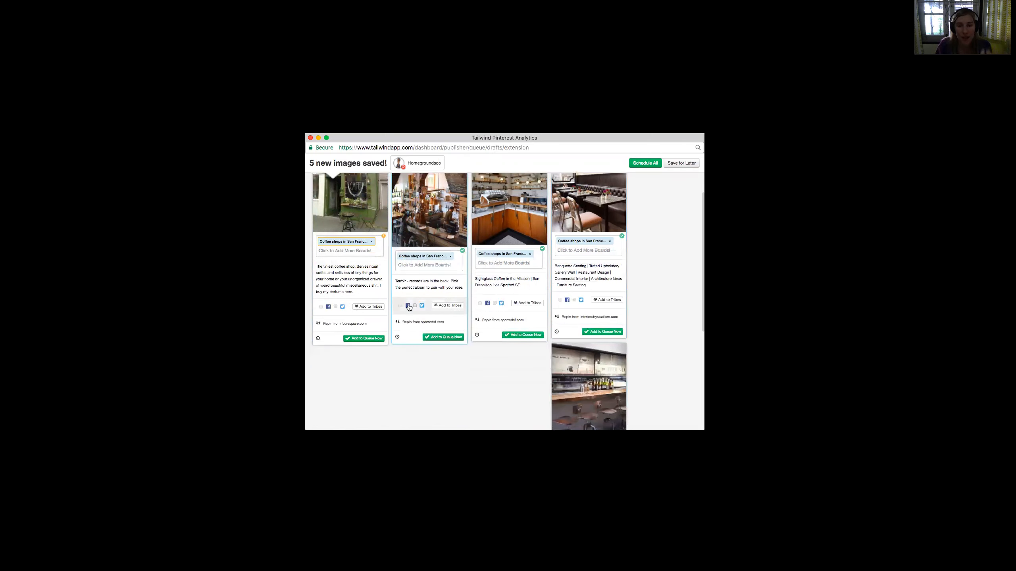
pyautogui.scroll(6, 599, 355)
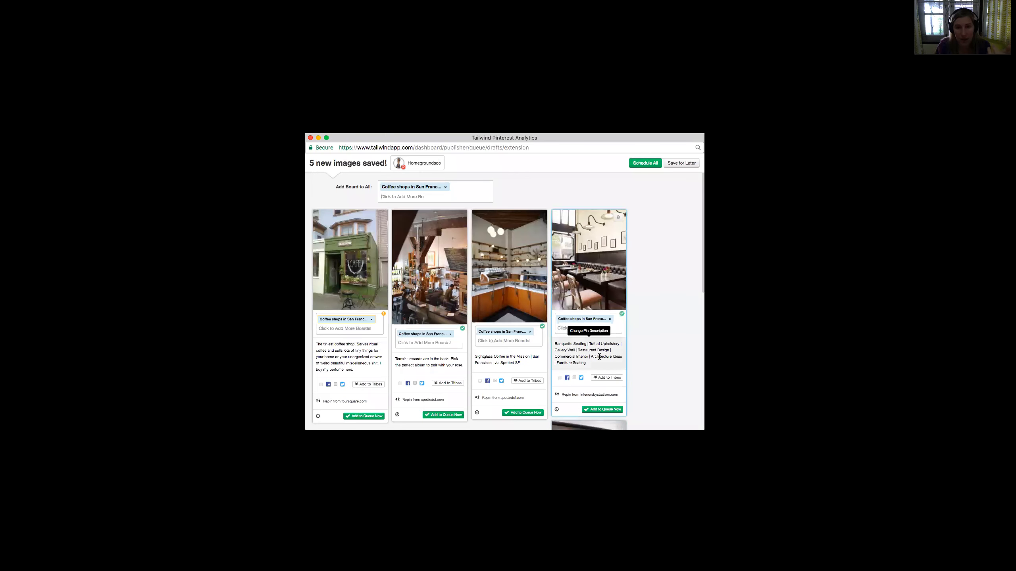
pyautogui.moveTo(323, 188); pyautogui.dragTo(441, 183)
pyautogui.click(313, 206)
pyautogui.click(496, 187)
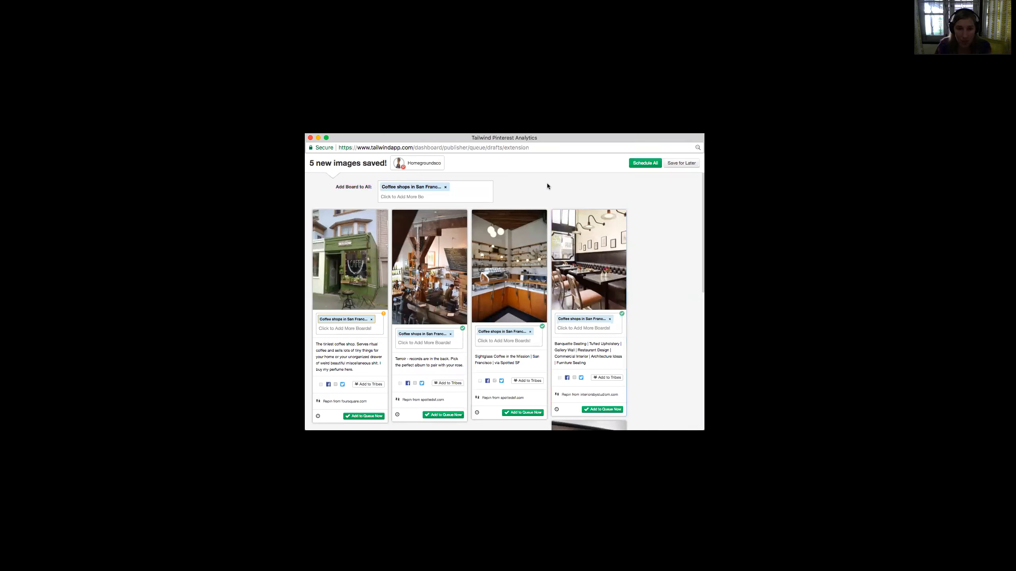
pyautogui.click(649, 167)
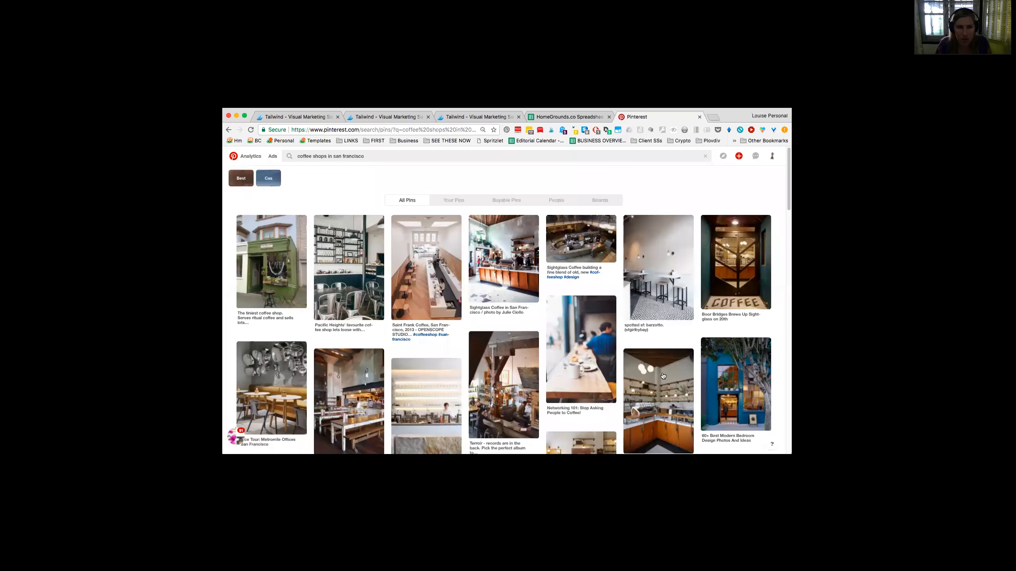
# Step: Return to the Publisher drafts and reload the page, accepting the loss of unsaved changes
pyautogui.click(299, 117)
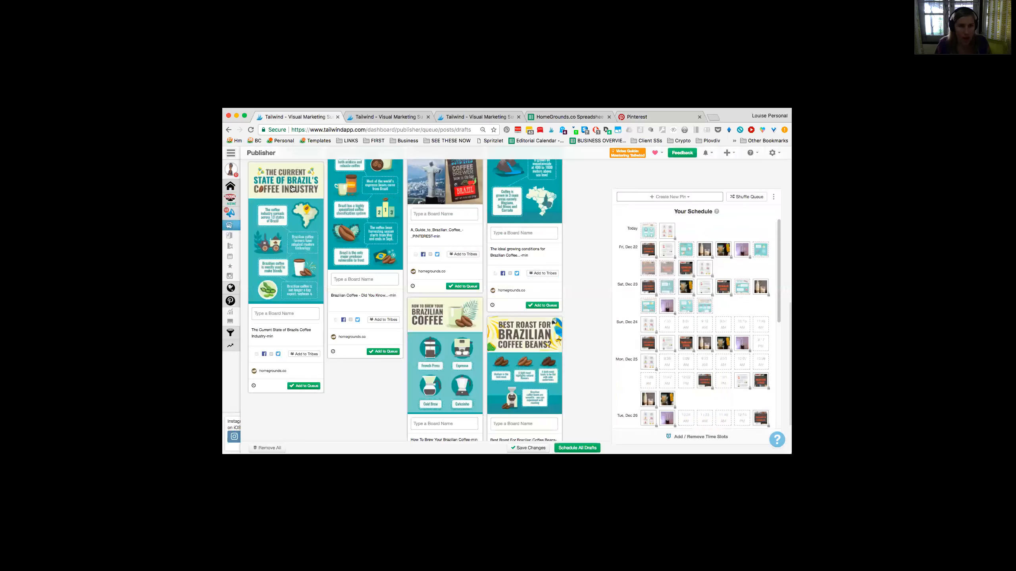
pyautogui.scroll(4, 516, 371)
pyautogui.scroll(3, 516, 371)
pyautogui.press('super+r')
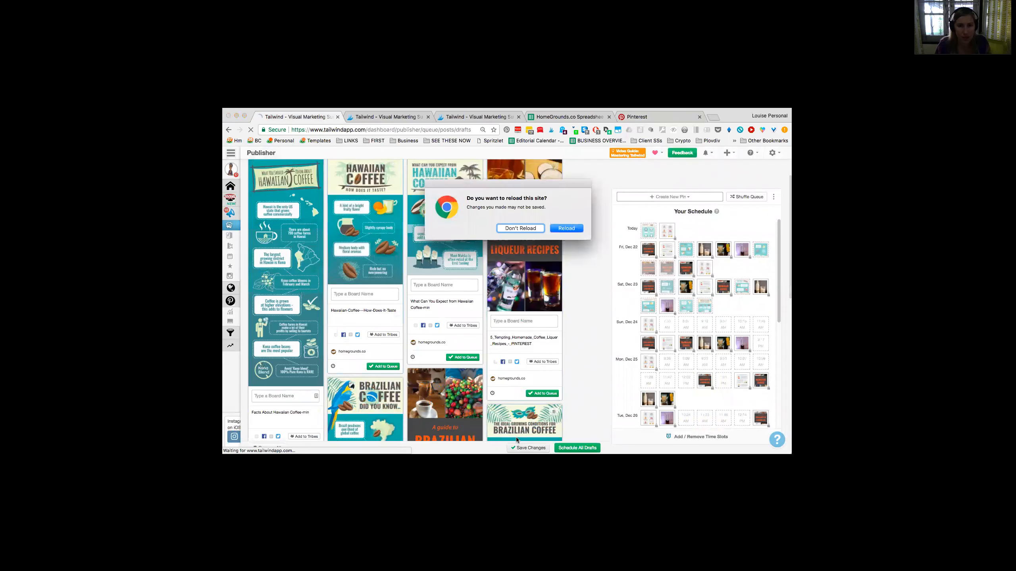
pyautogui.click(565, 231)
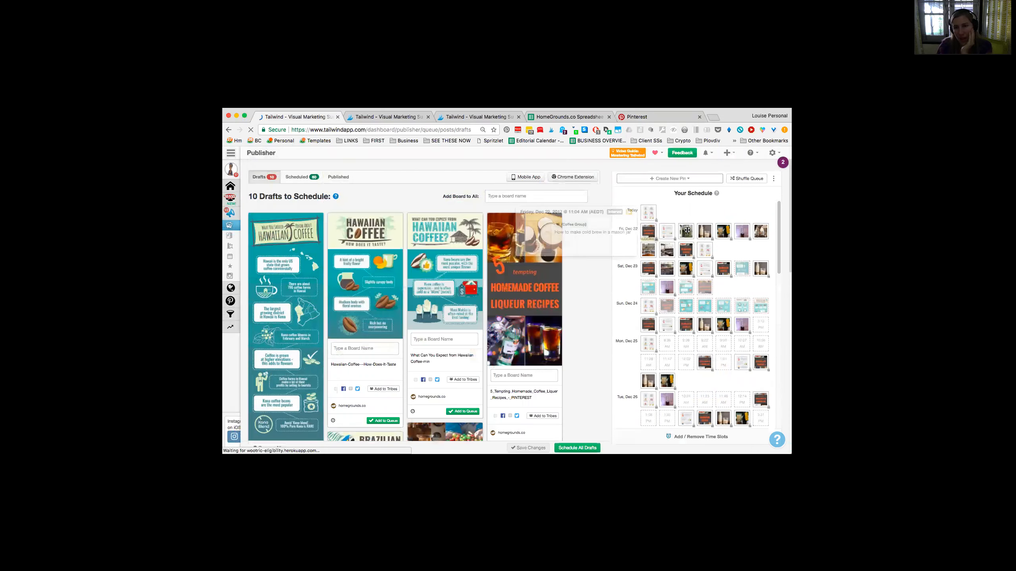
# Step: Examine how scheduled and draft pins are spread across the upcoming days and look through the remaining drafts
pyautogui.scroll(-2, 687, 230)
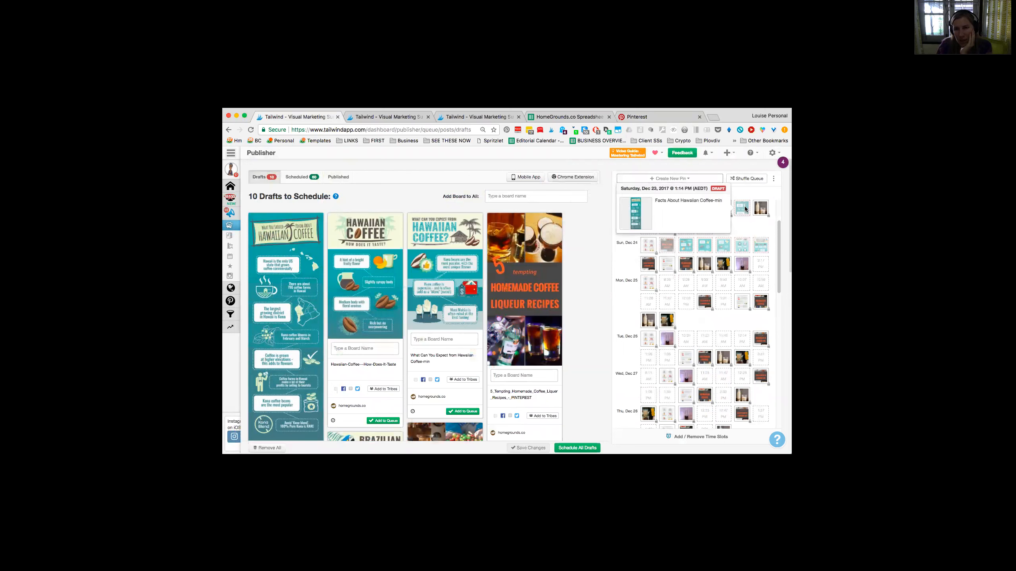
pyautogui.scroll(2, 656, 278)
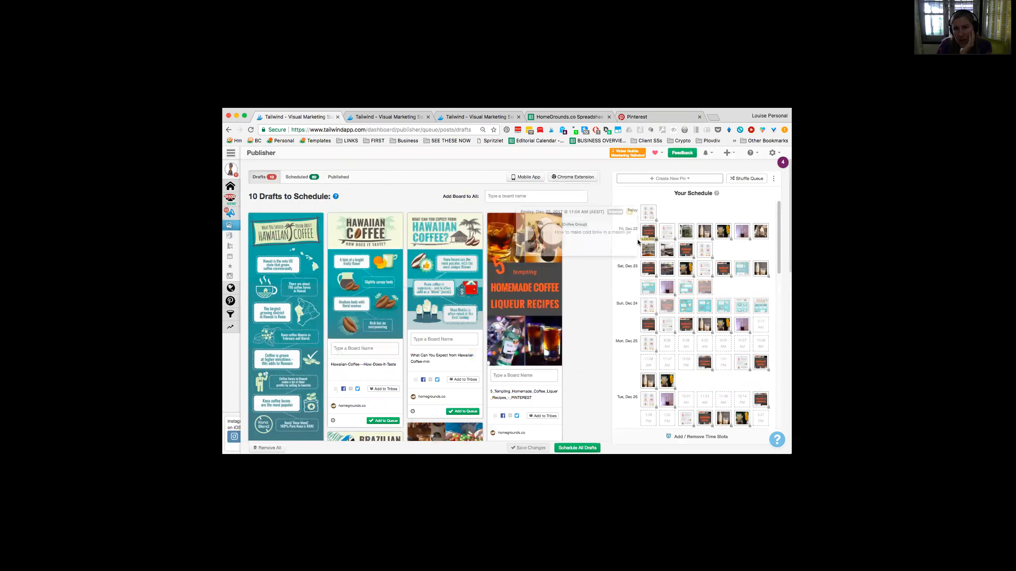
pyautogui.moveTo(664, 250)
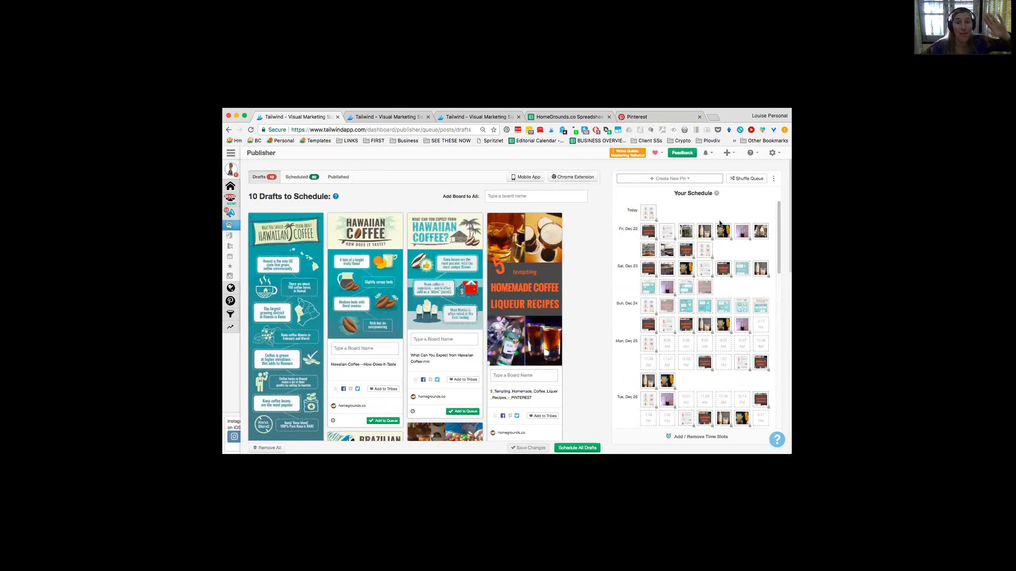
pyautogui.scroll(-15, 552, 240)
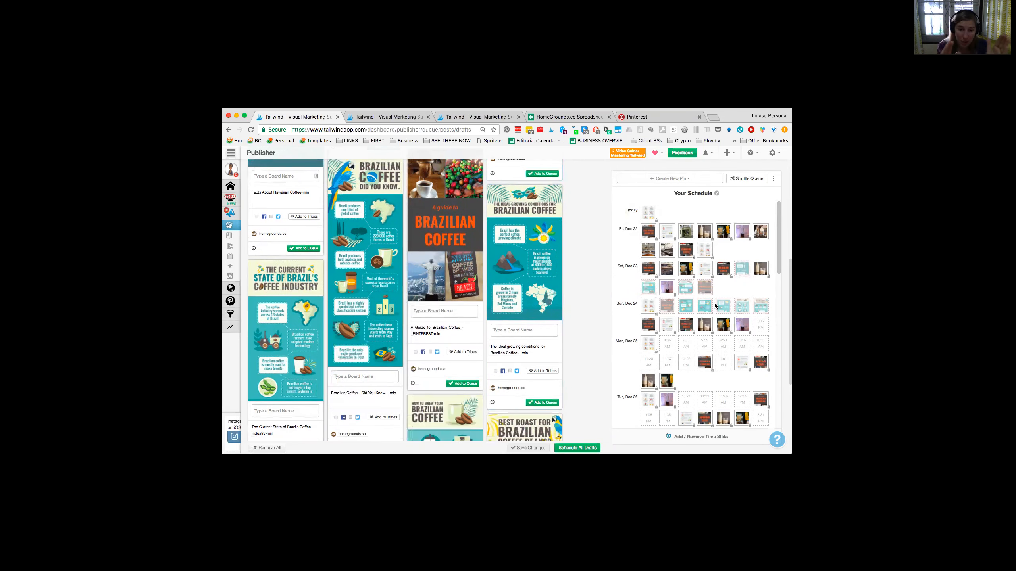
pyautogui.moveTo(686, 233)
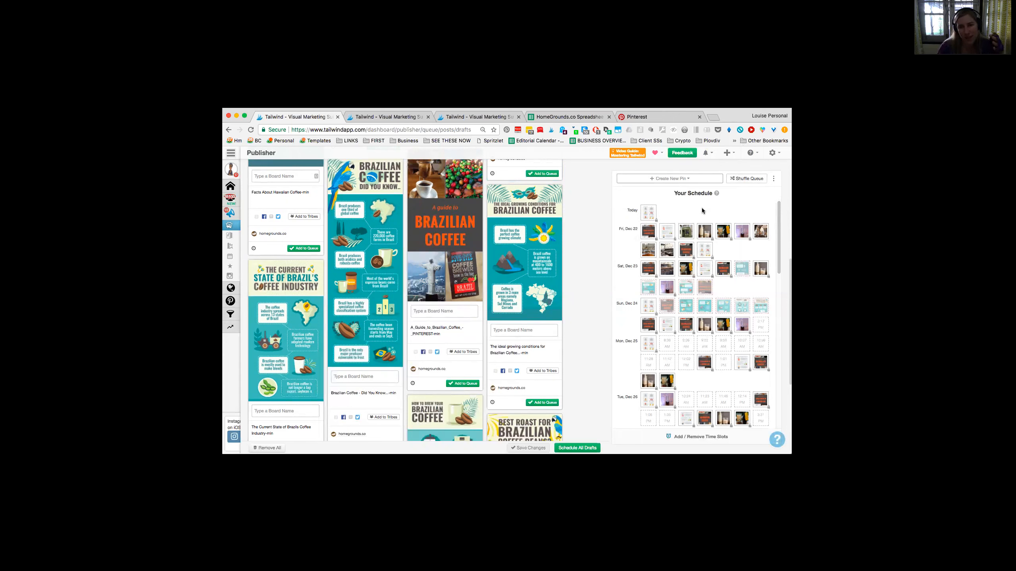
pyautogui.moveTo(704, 230); pyautogui.dragTo(708, 320)
pyautogui.scroll(-3, 708, 320)
pyautogui.scroll(4, 708, 320)
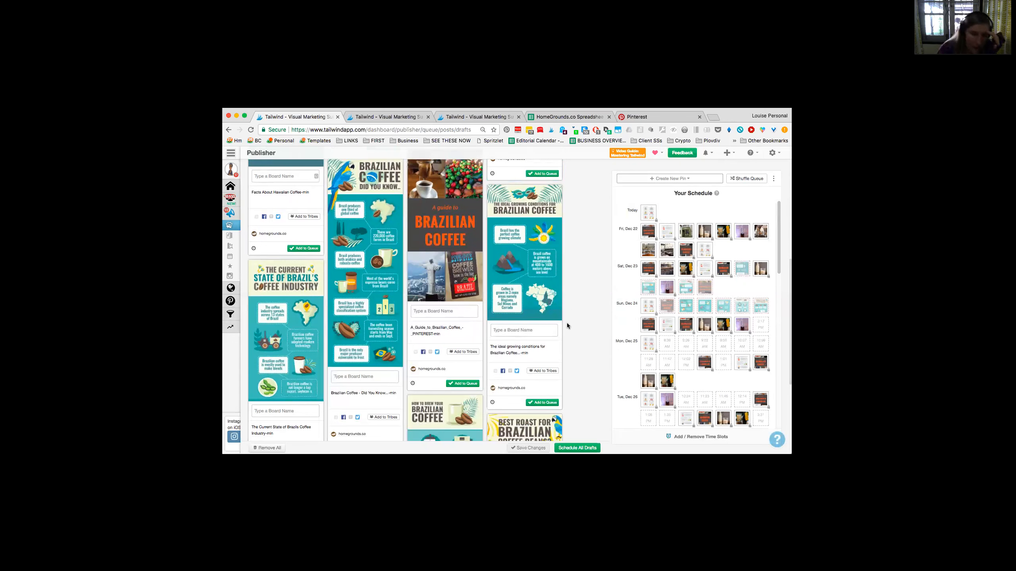
pyautogui.scroll(6, 607, 288)
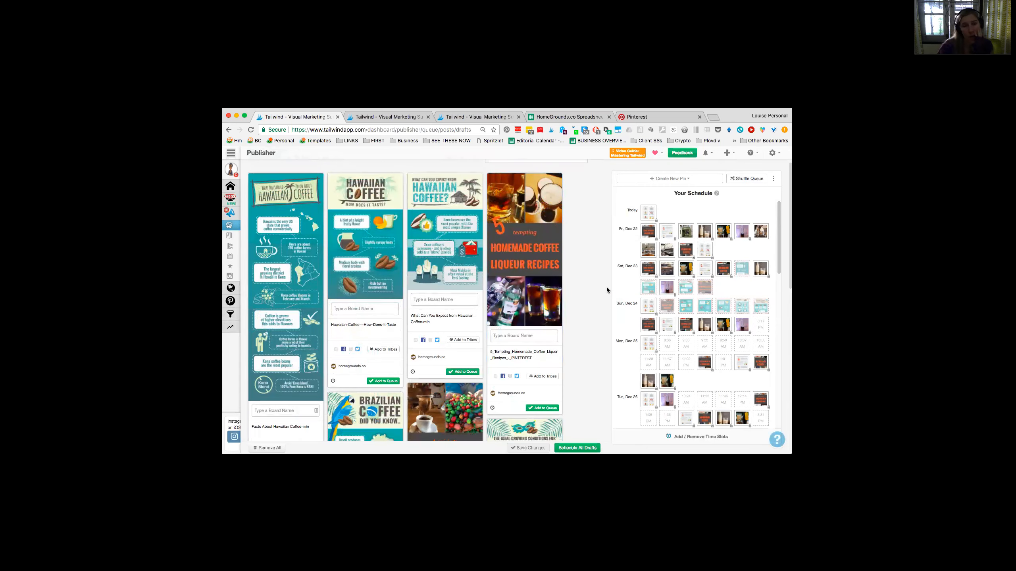
pyautogui.scroll(1, 606, 287)
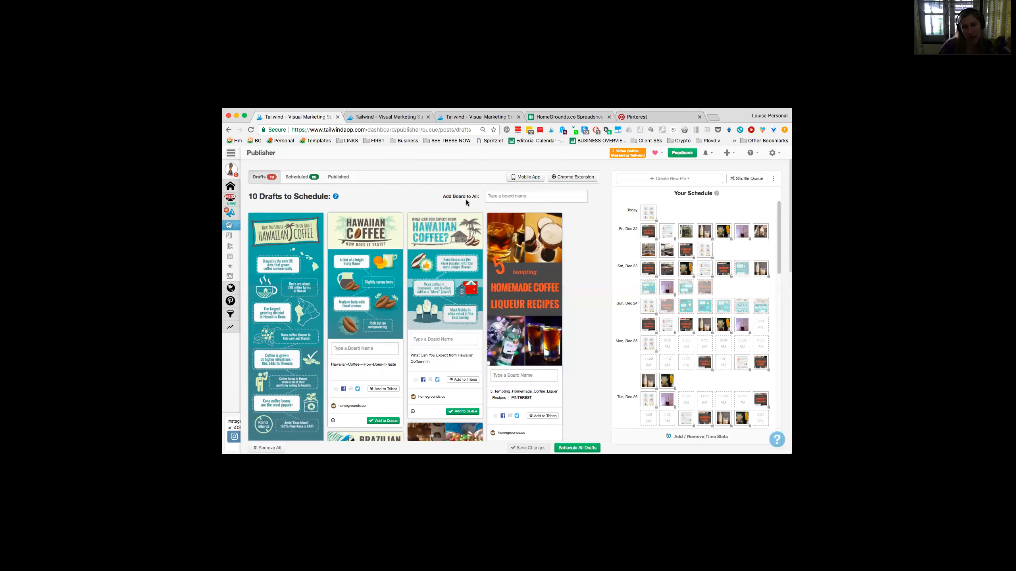
pyautogui.scroll(-5, 767, 344)
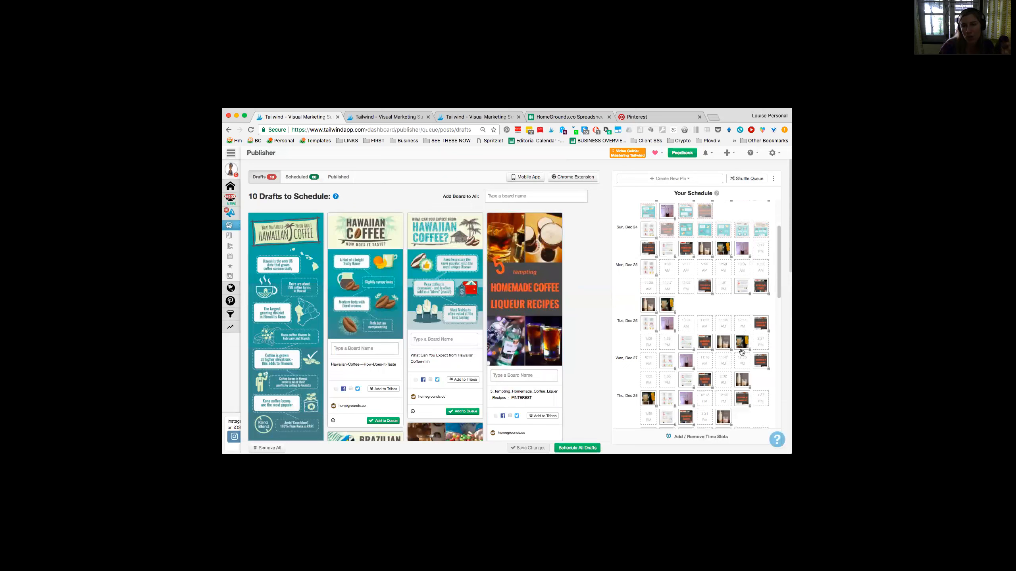
pyautogui.scroll(-3, 742, 349)
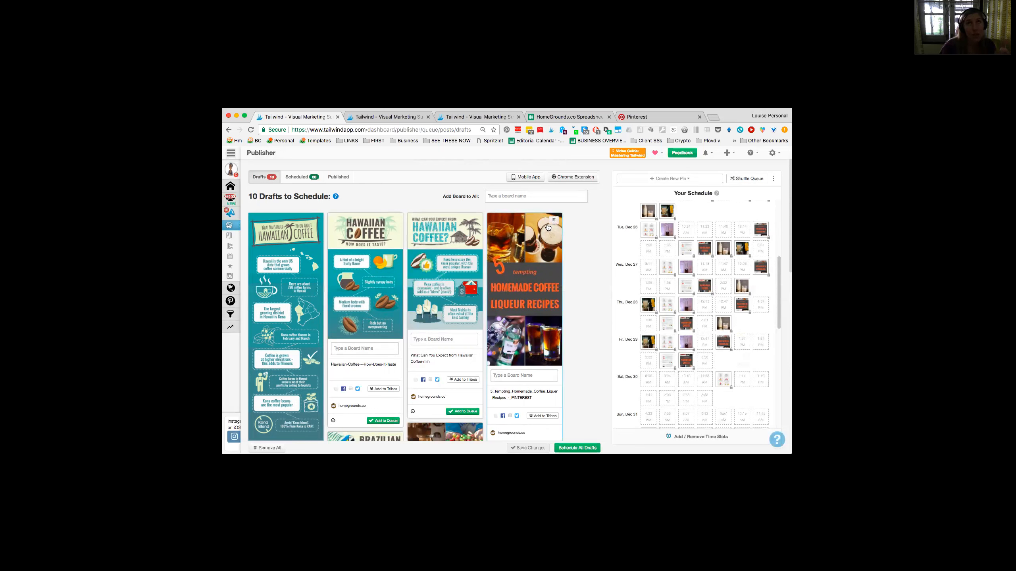
# Step: Assign the Coffee Mugs board list to the What Can You Expect from Hawaiian Coffee draft and check its one-day interval settings
pyautogui.click(444, 340)
pyautogui.click(430, 428)
pyautogui.scroll(-6, 524, 320)
pyautogui.scroll(1, 524, 304)
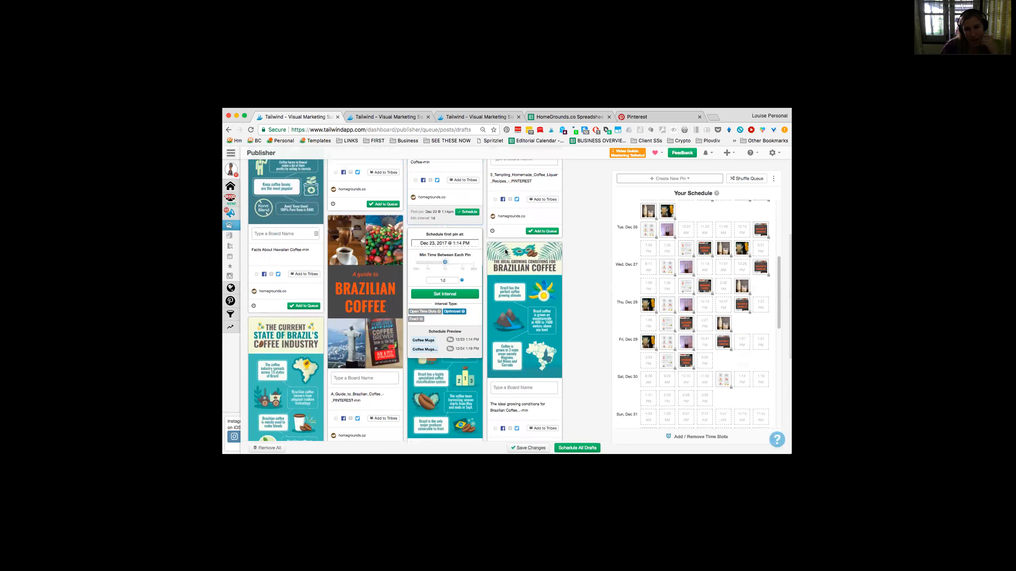
pyautogui.scroll(2, 628, 251)
pyautogui.scroll(1, 628, 250)
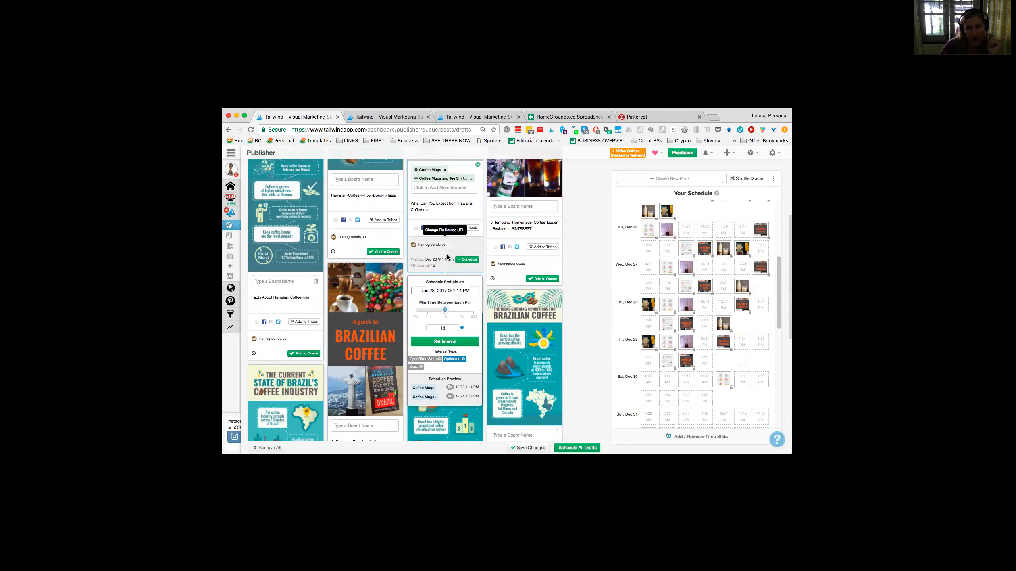
# Step: Close the interval settings and remove both Coffee Mugs boards from the What Can You Expect from Hawaiian Coffee draft
pyautogui.click(607, 254)
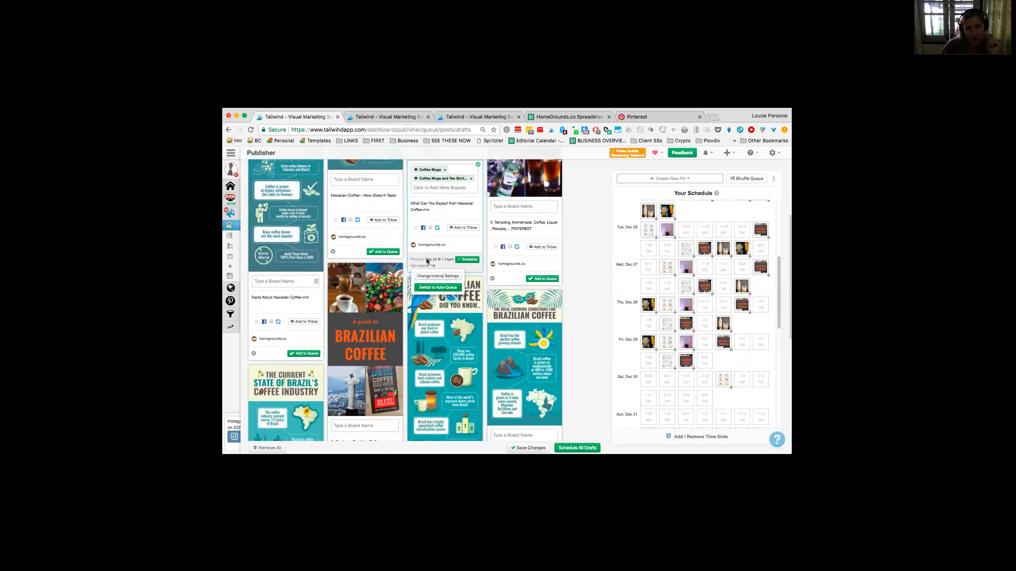
pyautogui.scroll(-3, 390, 201)
pyautogui.moveTo(435, 206)
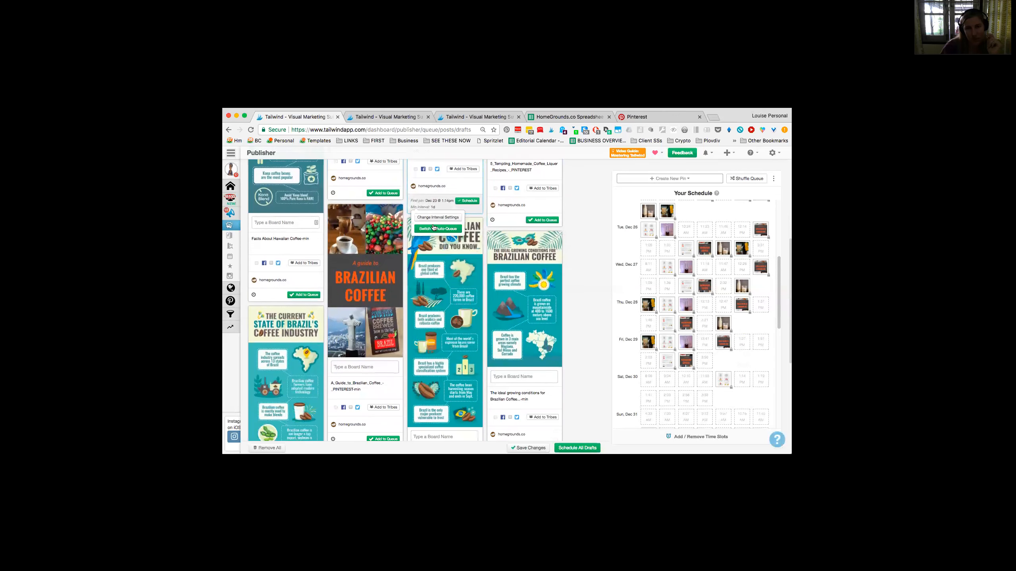
pyautogui.scroll(10, 435, 240)
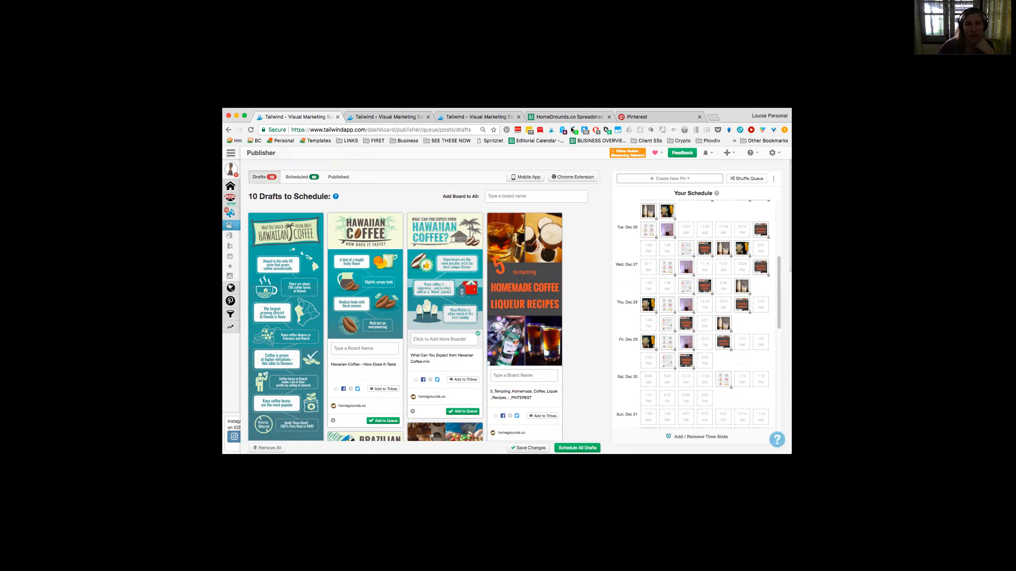
# Step: Open the HomeGrounds.co Spreadsheets and look over the Pinned?, Date and Link columns of the POSTS sheet
pyautogui.click(560, 116)
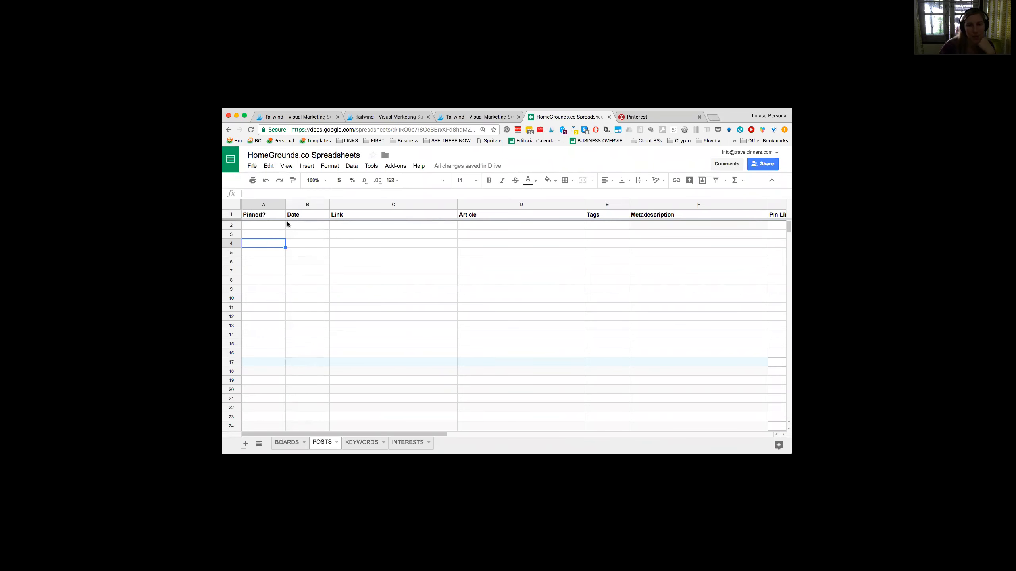
pyautogui.click(304, 227)
pyautogui.click(267, 408)
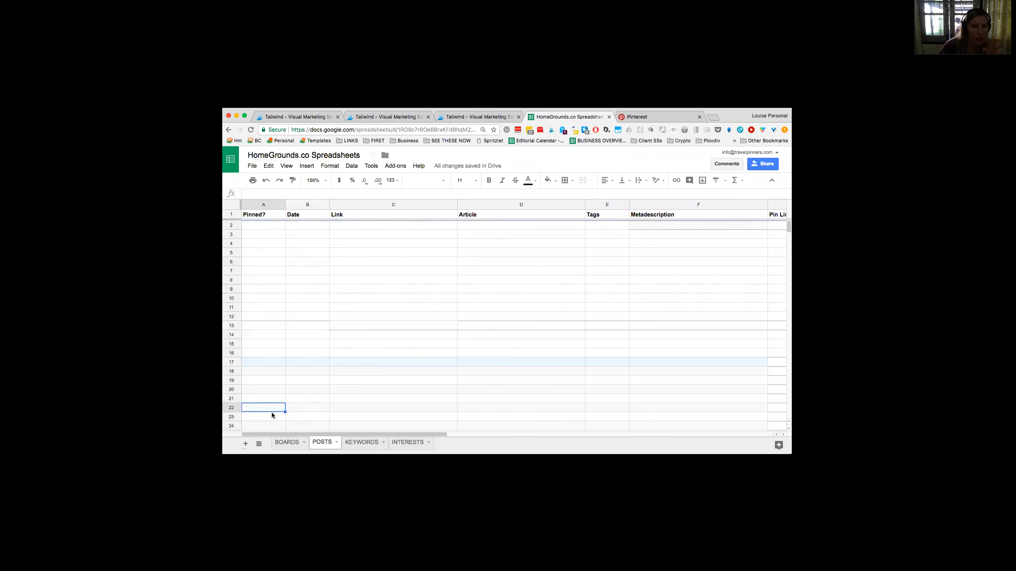
pyautogui.click(261, 234)
pyautogui.keyDown('shift'); pyautogui.click(277, 319); pyautogui.keyUp('shift')
pyautogui.click(277, 319)
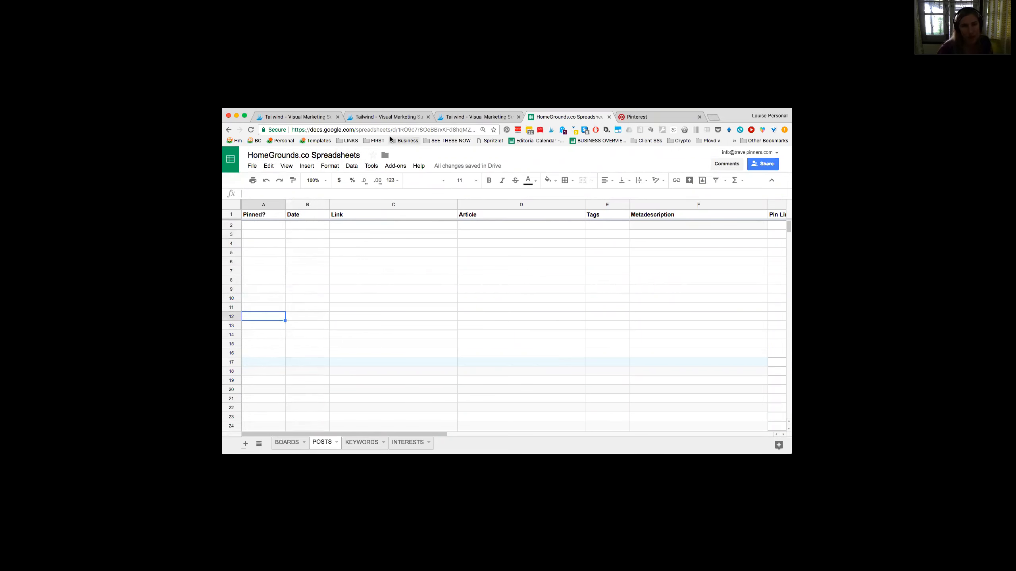
# Step: Go back past the Board Lists and Board Insights pages to the Publisher and look through the Hawaiian and Brazilian coffee drafts
pyautogui.hotkey('ctrl', 'shift', 'Tab')
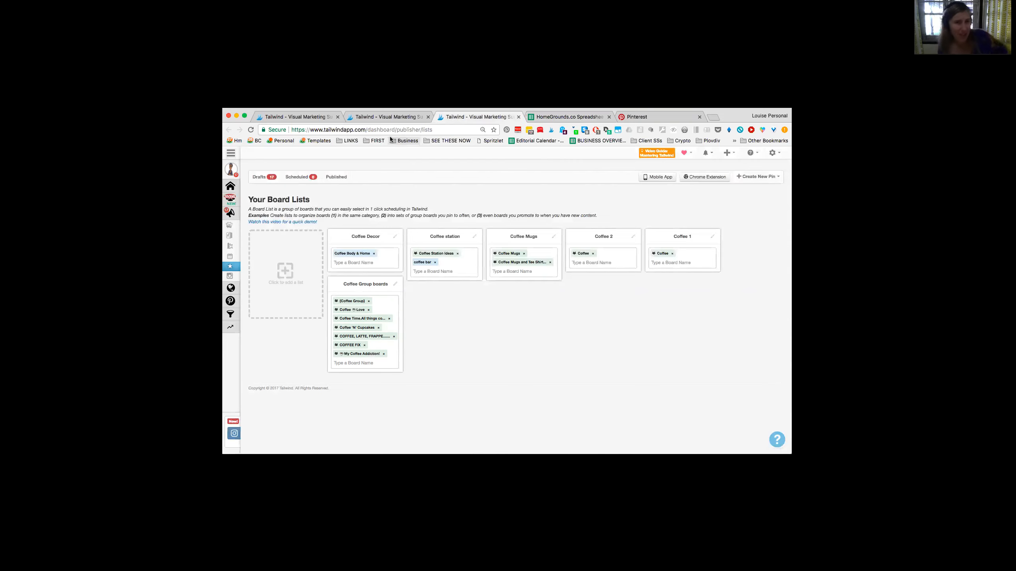
pyautogui.hotkey('ctrl', 'shift', 'Tab')
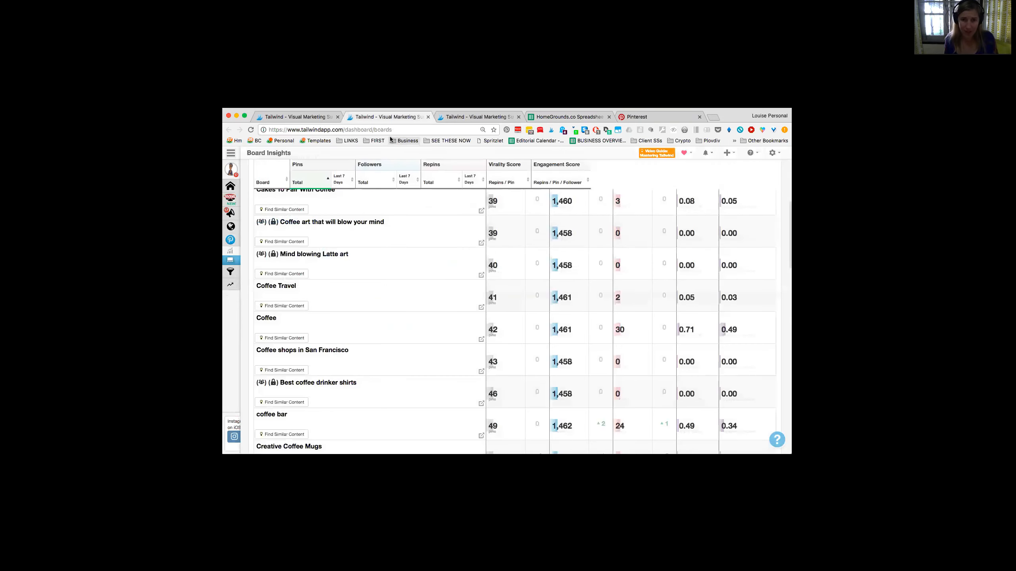
pyautogui.hotkey('ctrl', 'shift', 'Tab')
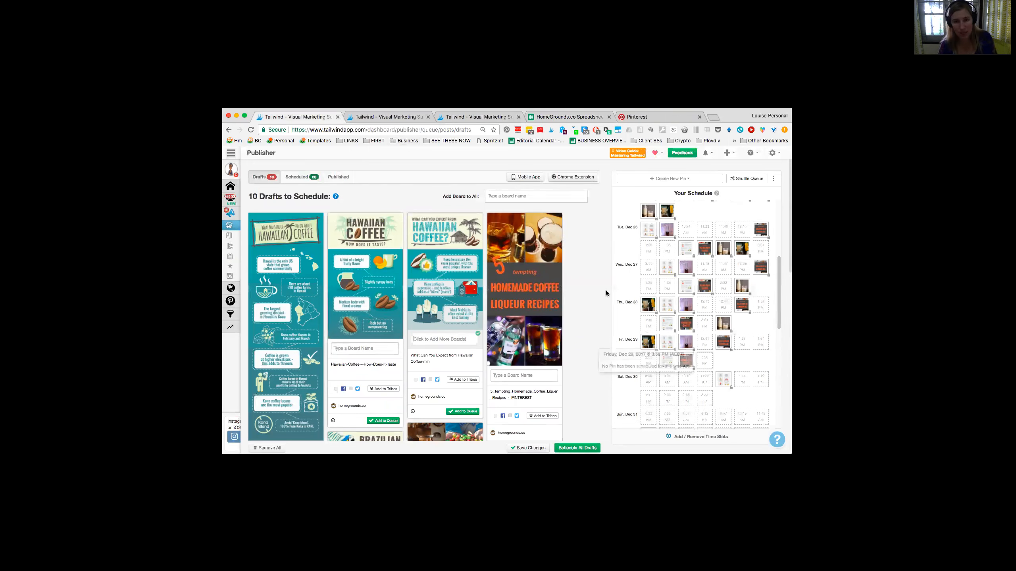
pyautogui.moveTo(229, 237)
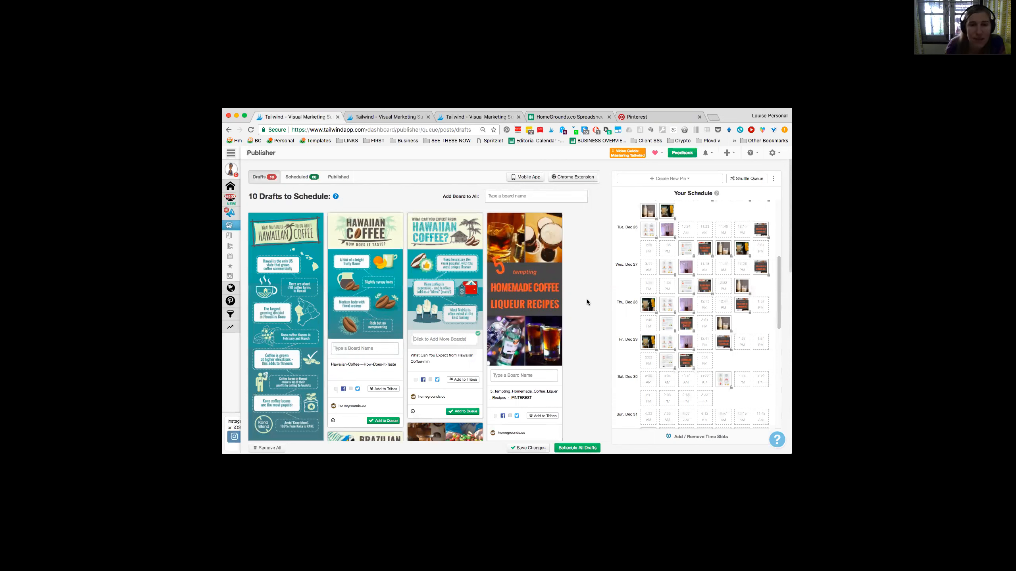
pyautogui.scroll(-1, 460, 347)
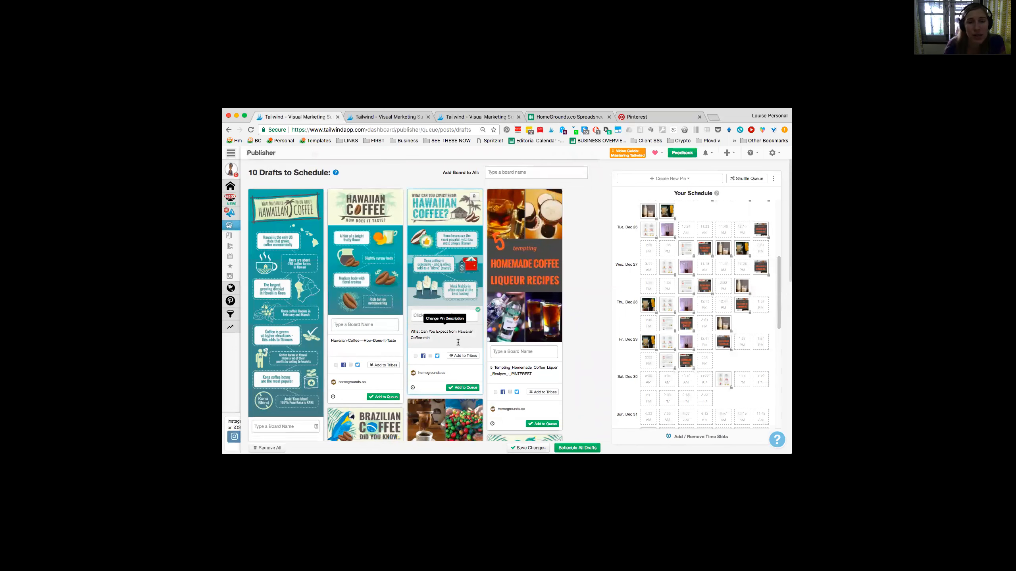
pyautogui.scroll(-1, 459, 346)
pyautogui.scroll(-2, 458, 342)
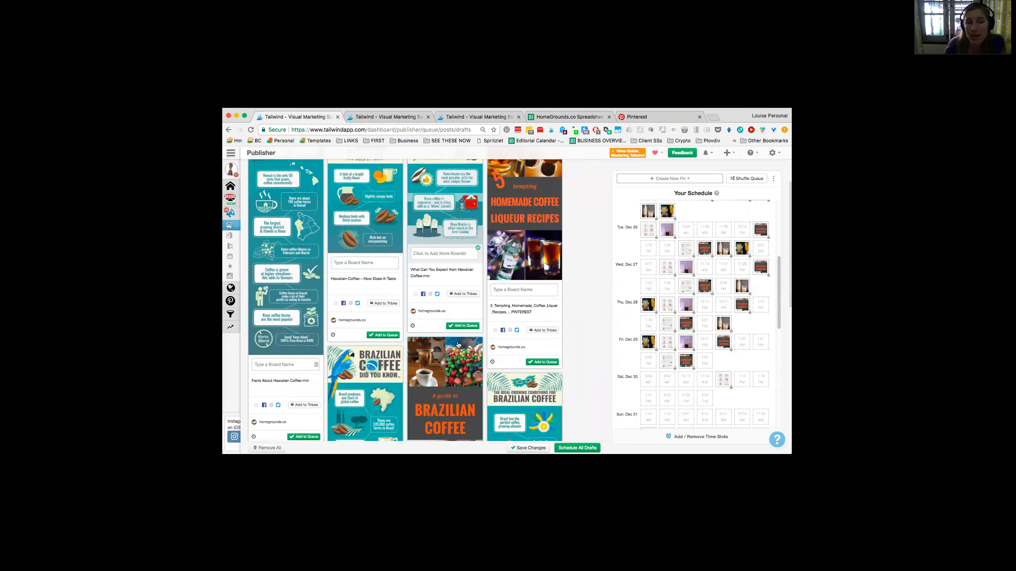
pyautogui.scroll(4, 582, 265)
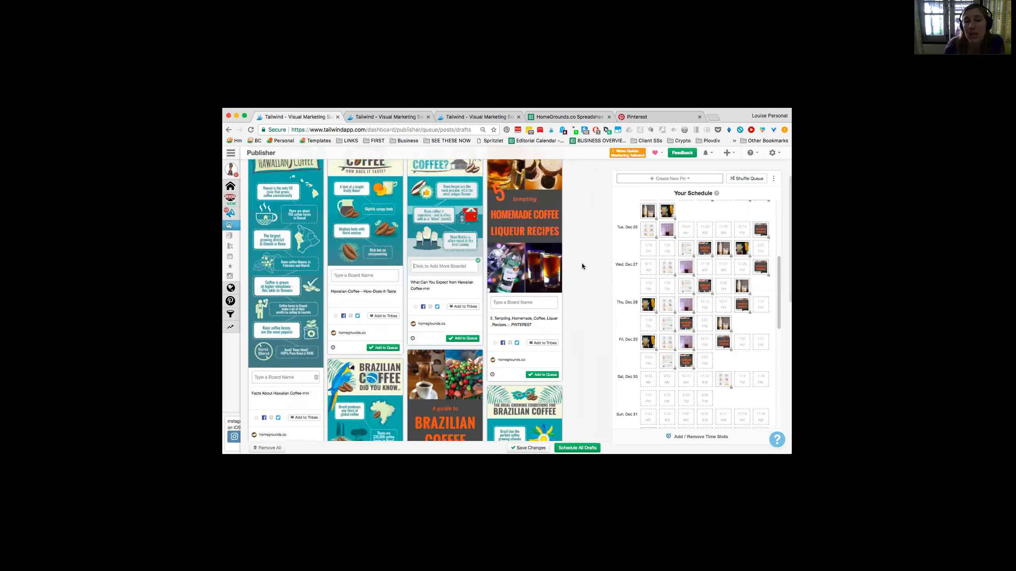